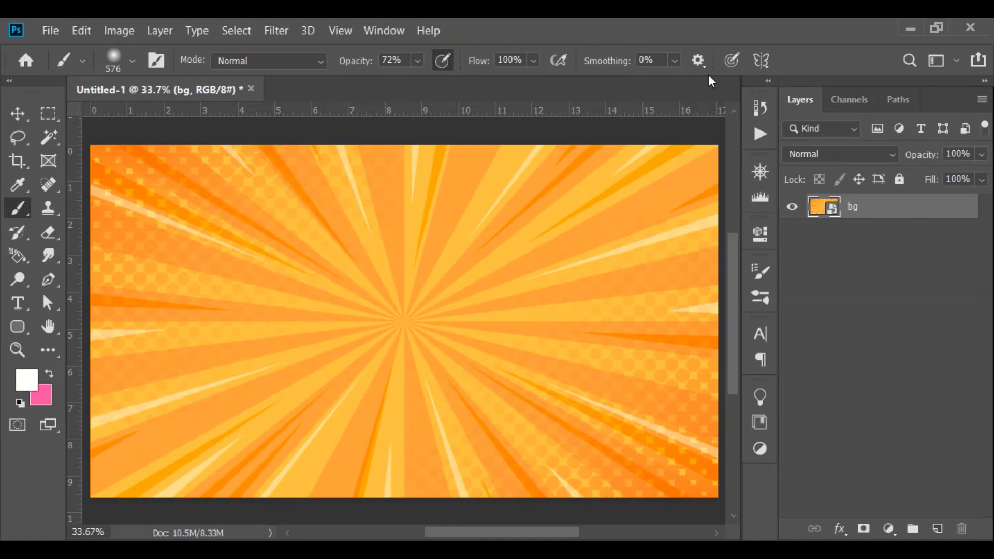
Step: Type black COMIC! text on a new layer and drag it to the canvas centre
key(ctrl+shift+alt+n)
key(t)
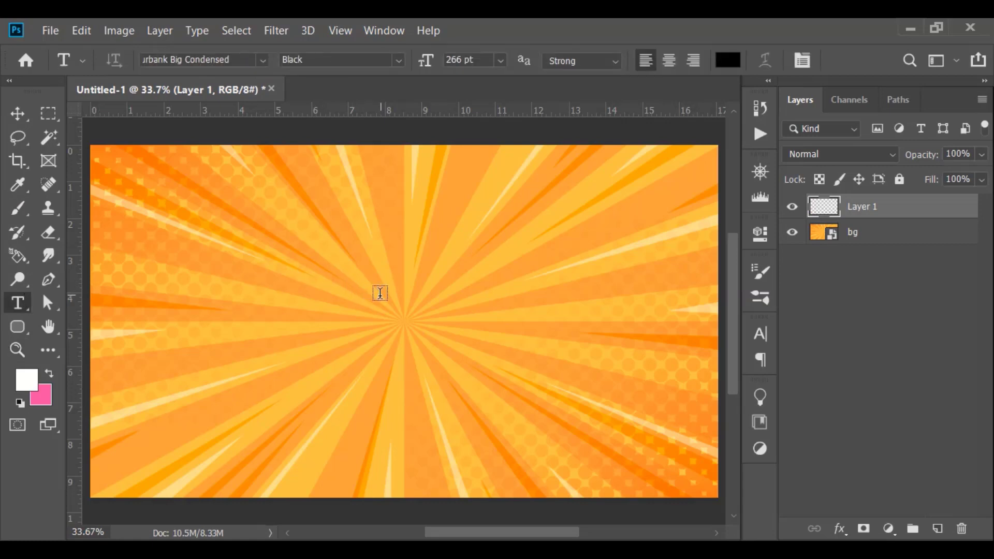
click(407, 329)
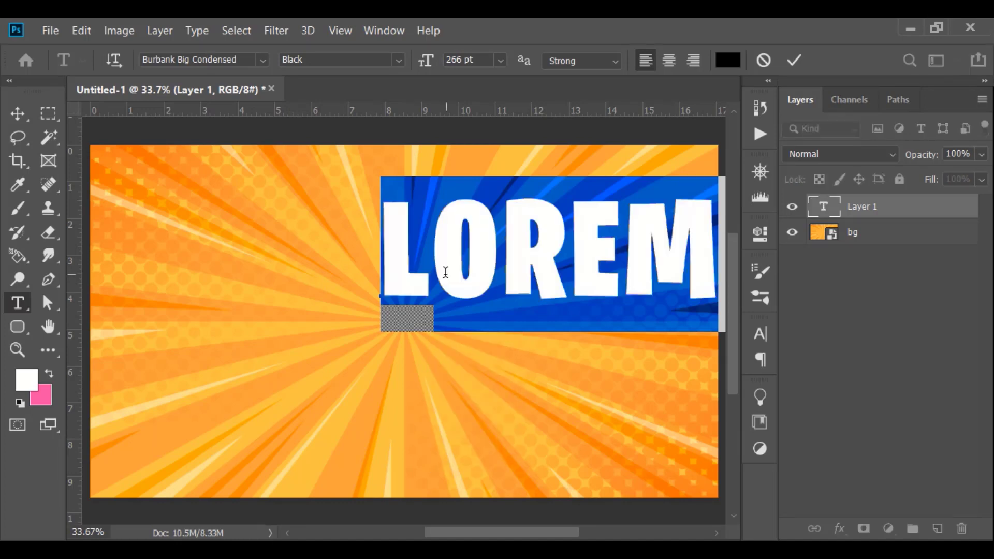
text(OM)
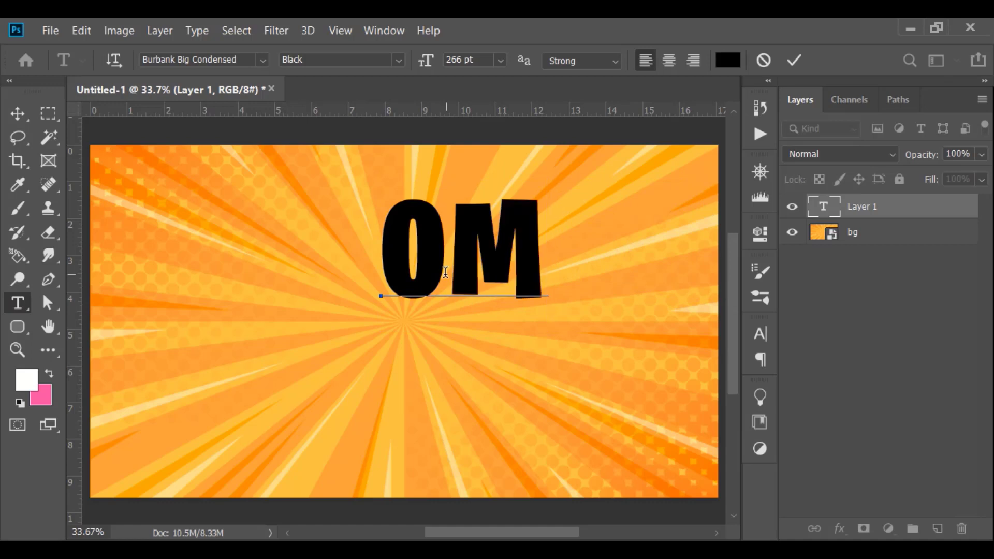
key(BackSpace)
key(BackSpace)
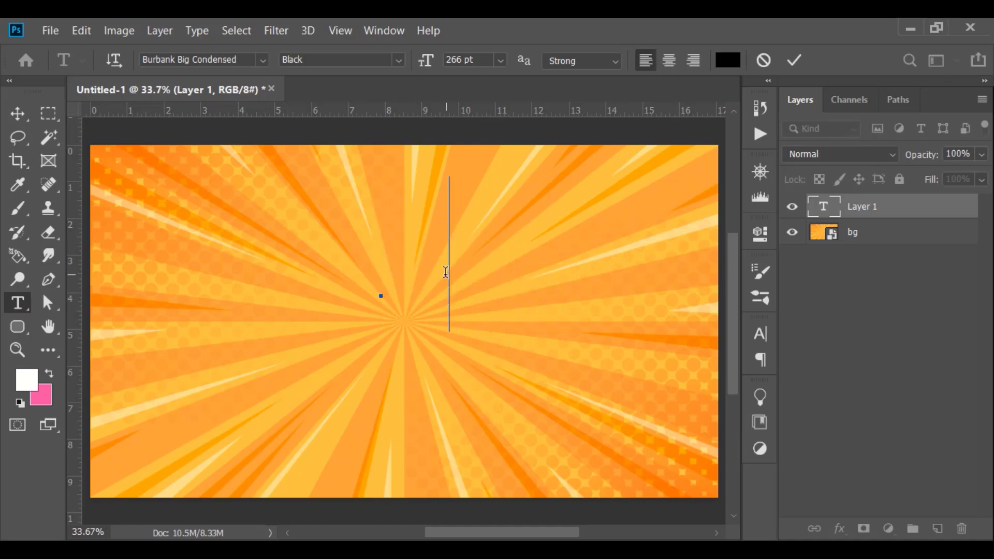
text(COM)
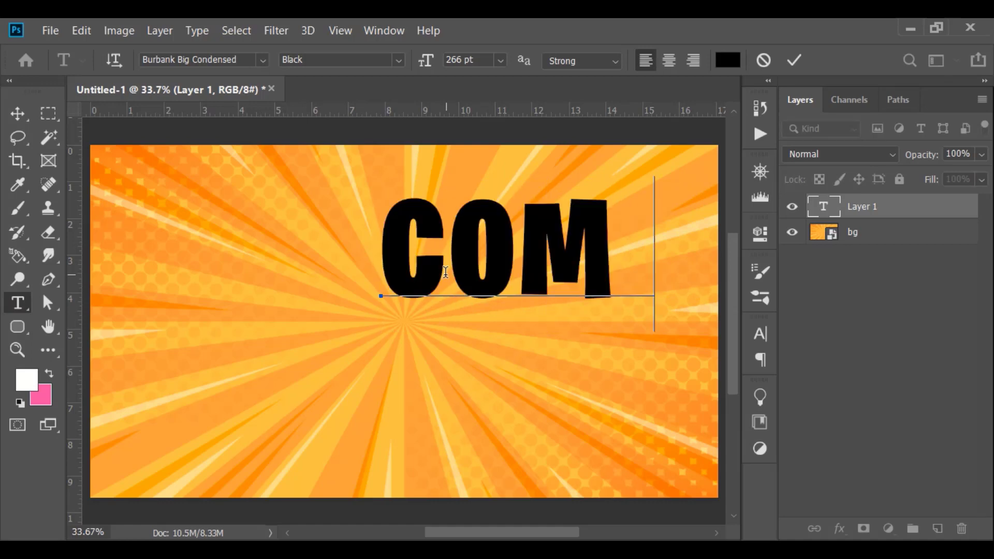
text(IC)
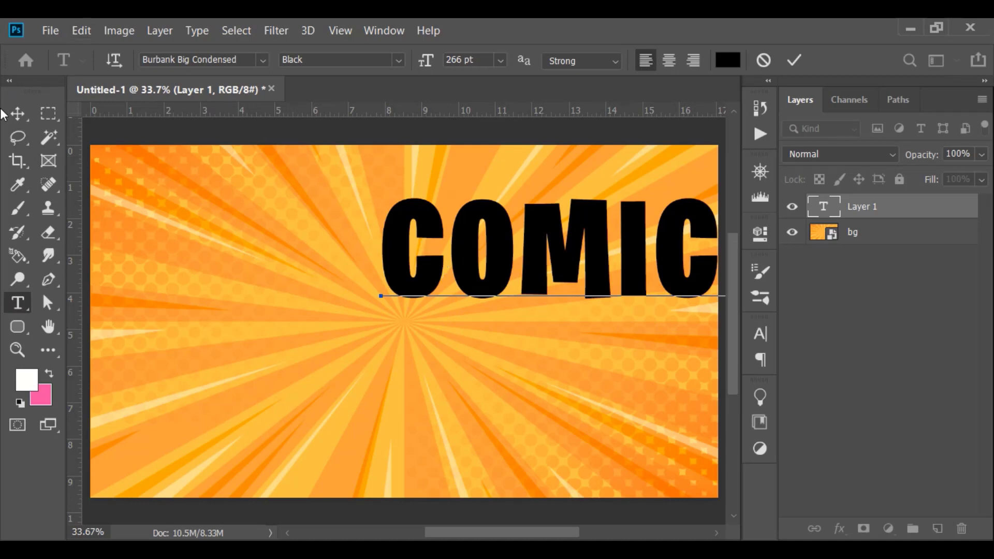
click(17, 117)
drag(462, 223, 310, 294)
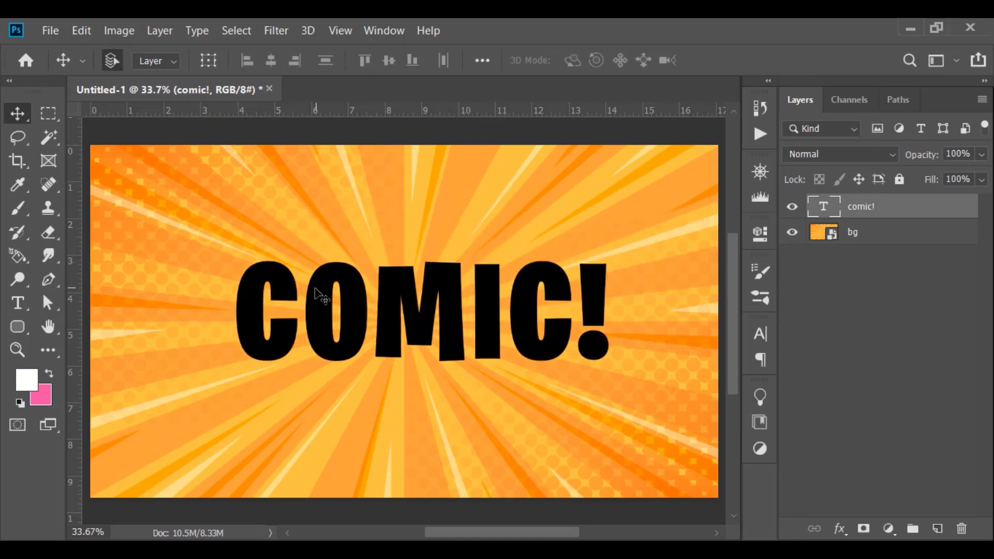
Step: Skew the COMIC! text, raising its right side so it tilts upward to the right
click(80, 30)
mouse_move(140, 420)
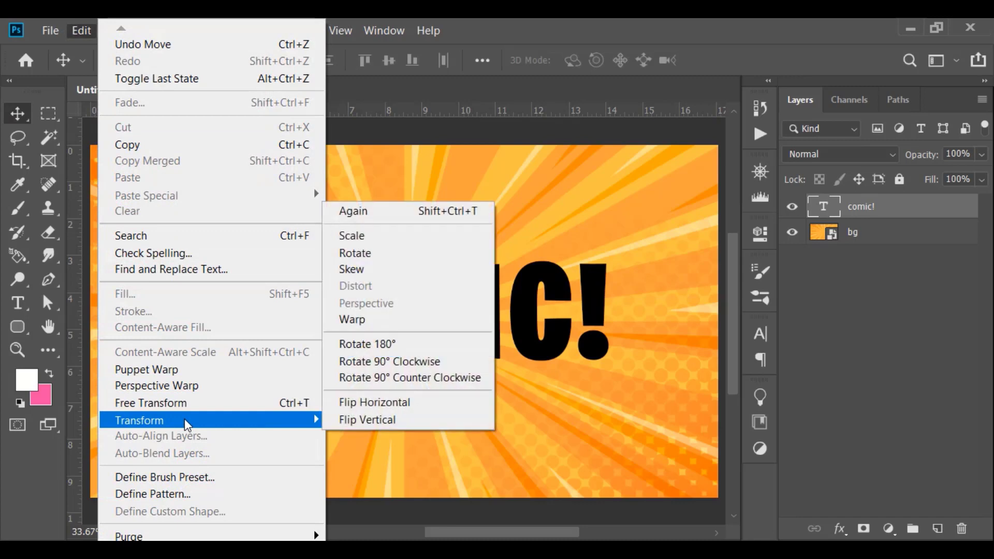
click(373, 269)
drag(621, 292, 620, 278)
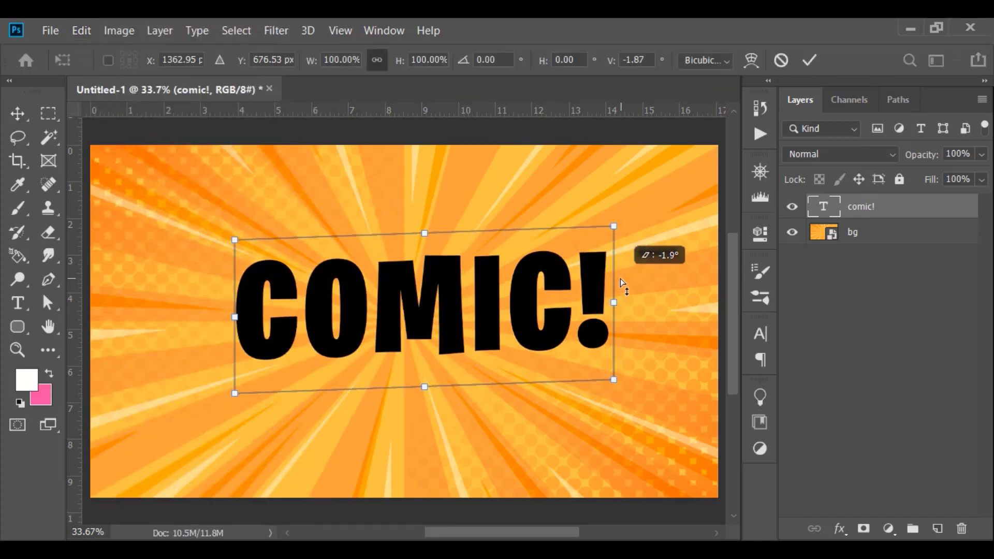
mouse_move(535, 399)
mouse_down()
mouse_move(550, 395)
mouse_move(536, 392)
mouse_up()
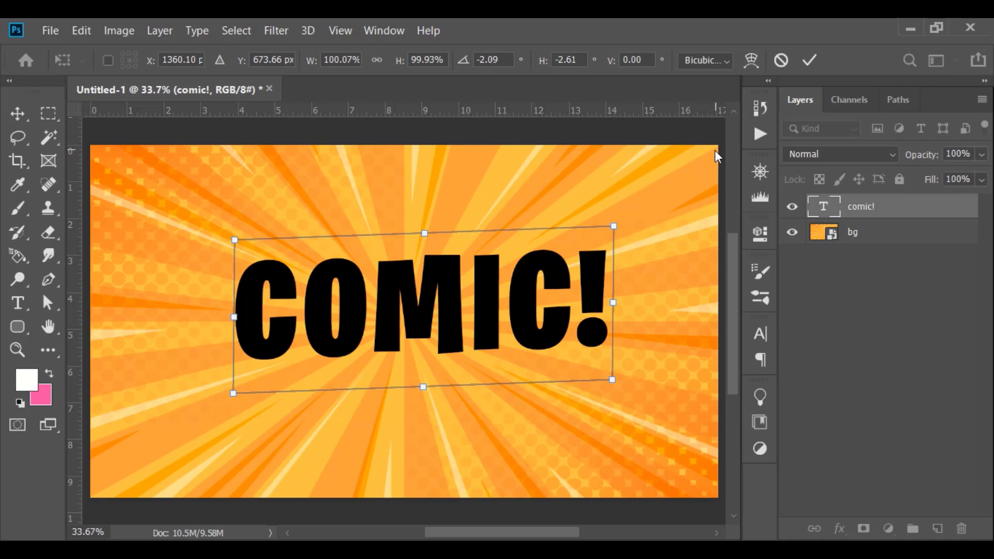
click(809, 61)
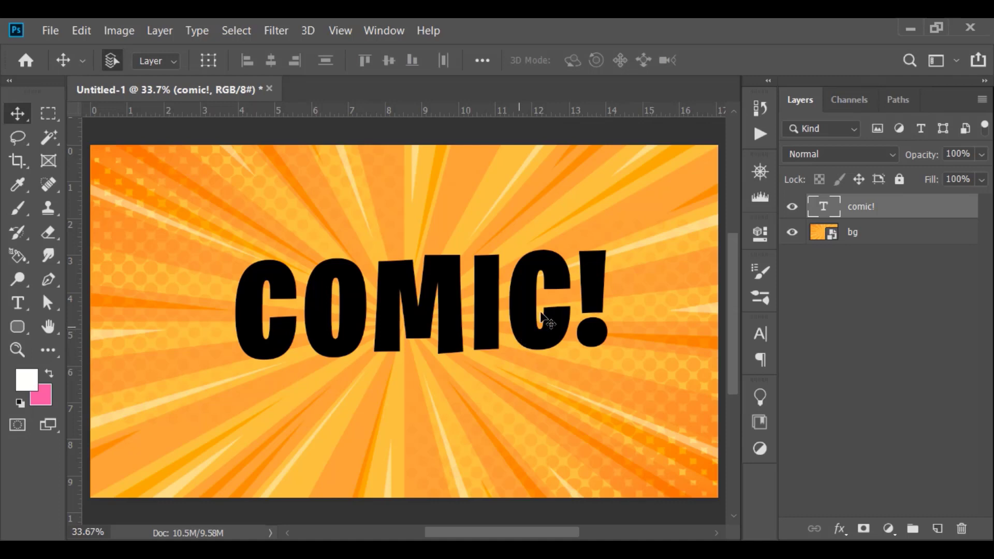
Step: Turn on a Stroke layer effect for the comic! layer, positioned Outside
double_click(956, 207)
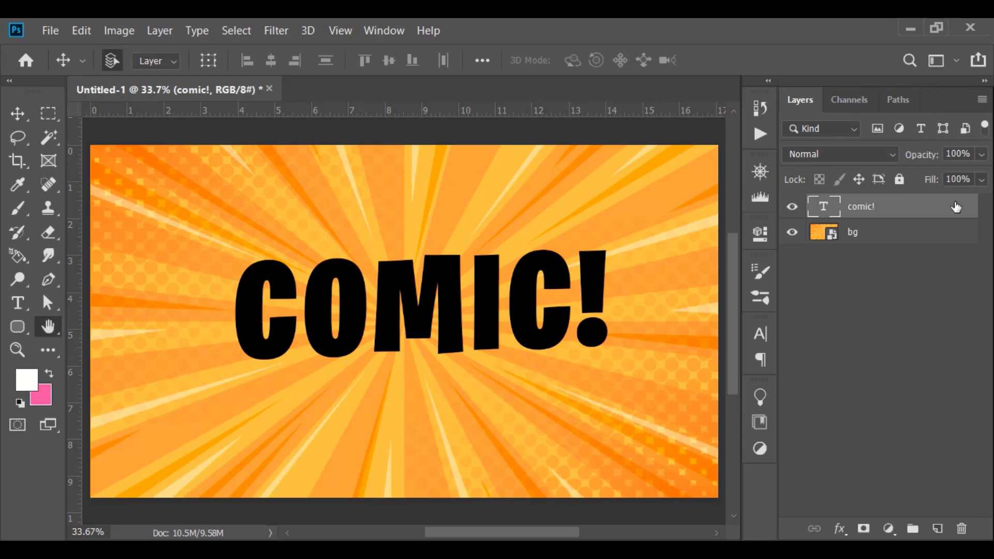
mouse_move(657, 89)
mouse_down()
mouse_move(795, 42)
mouse_move(891, 30)
mouse_up()
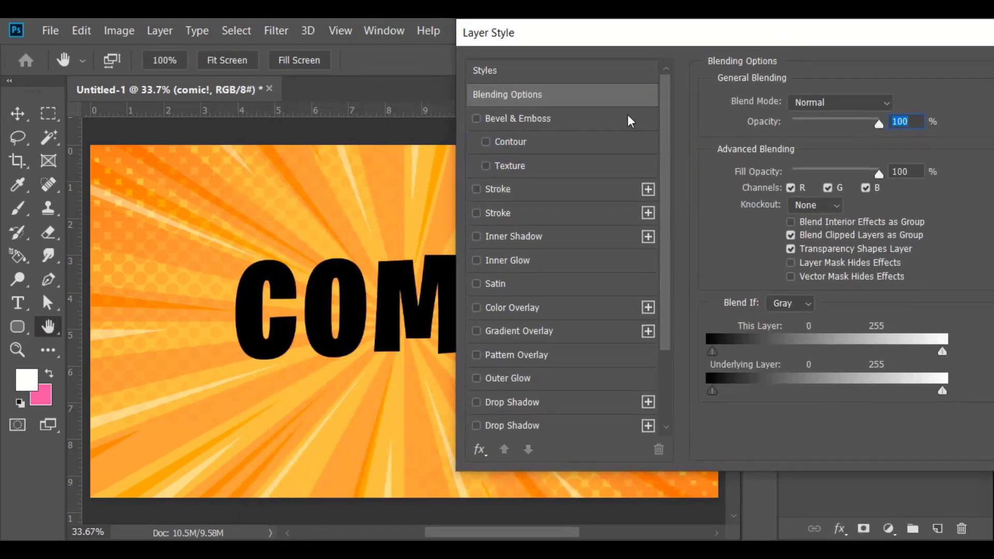
click(500, 190)
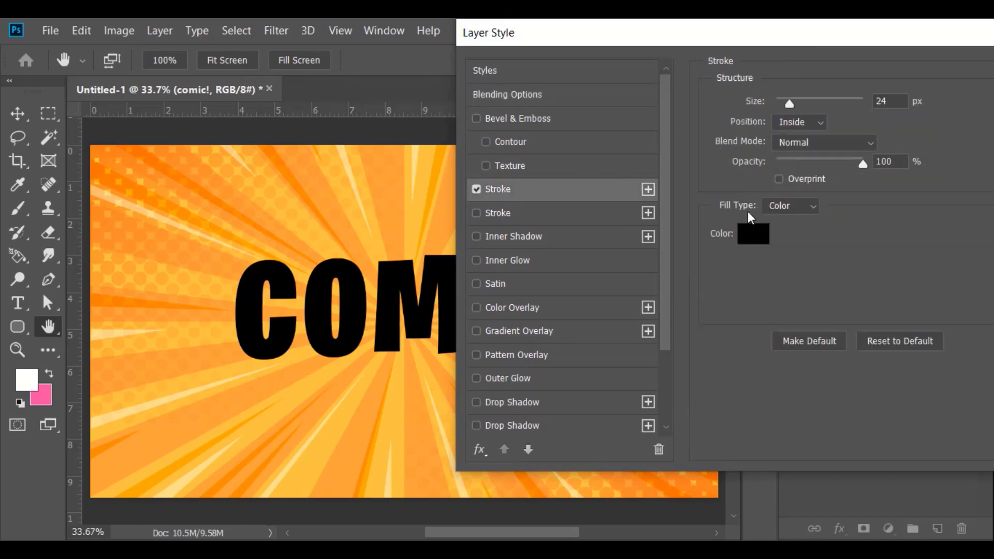
click(785, 121)
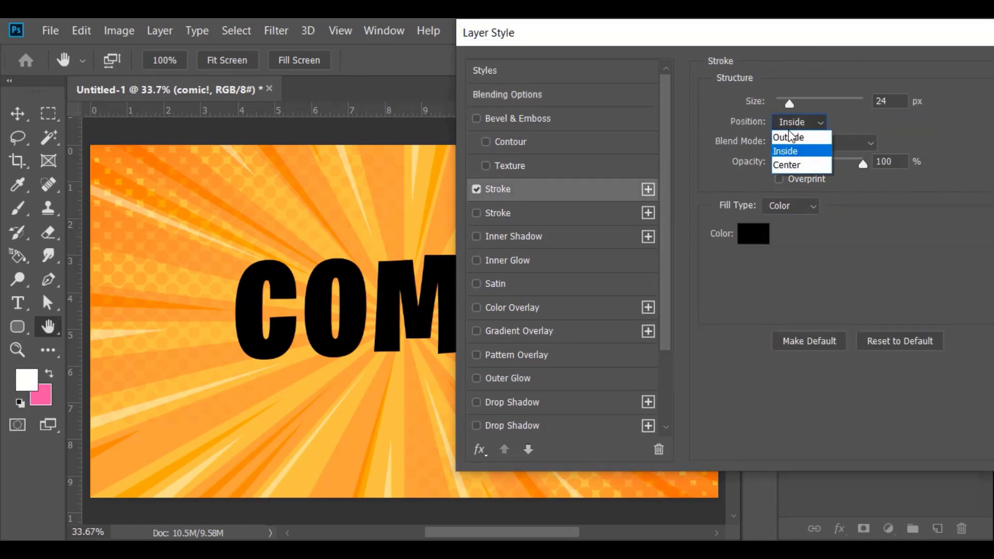
click(789, 135)
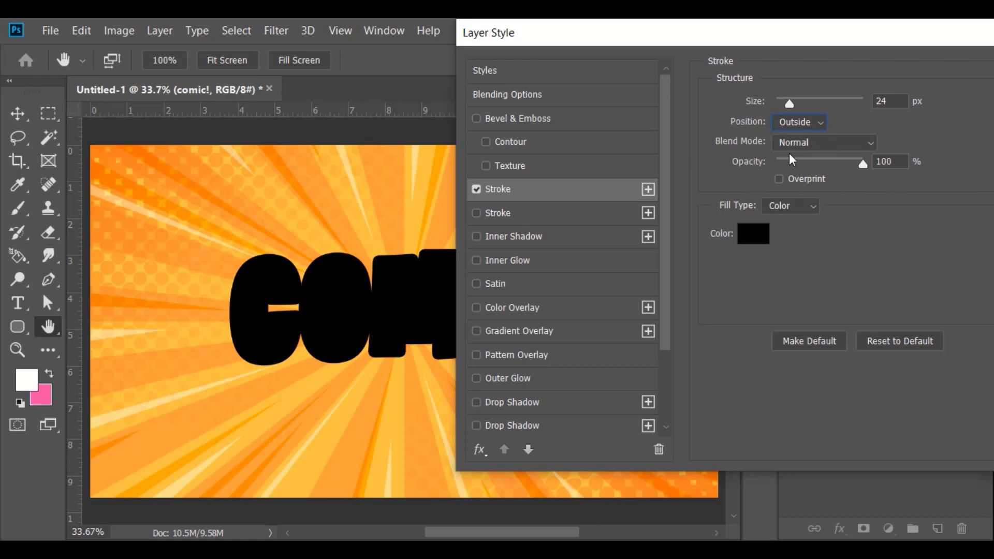
Step: Set the stroke colour to purple ba00ff and size 21 px, then apply it
click(749, 244)
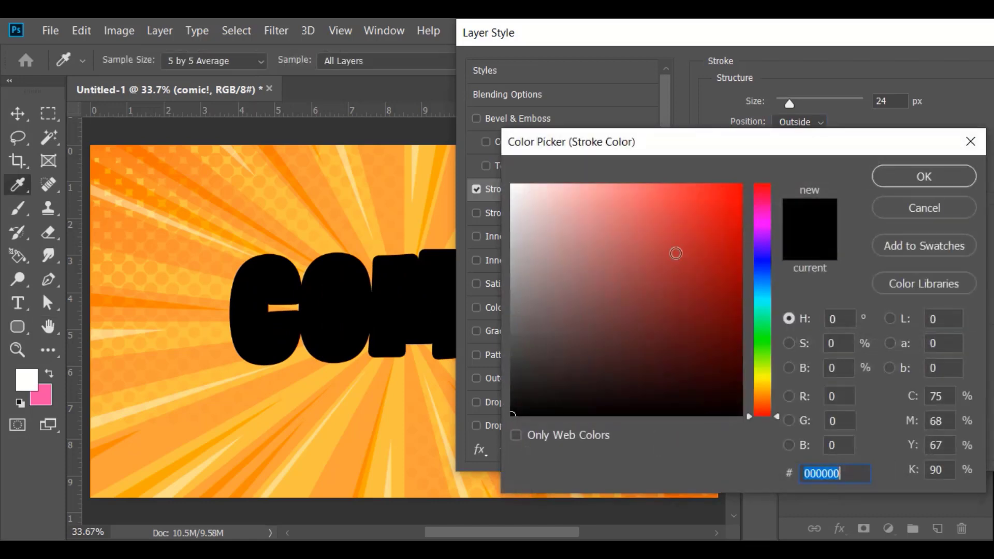
click(763, 213)
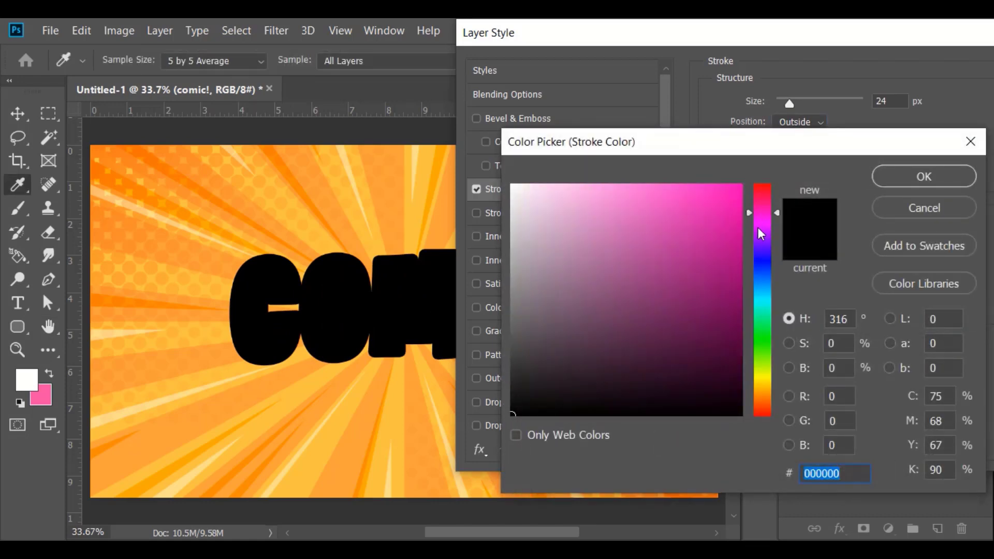
click(758, 224)
drag(720, 206, 759, 132)
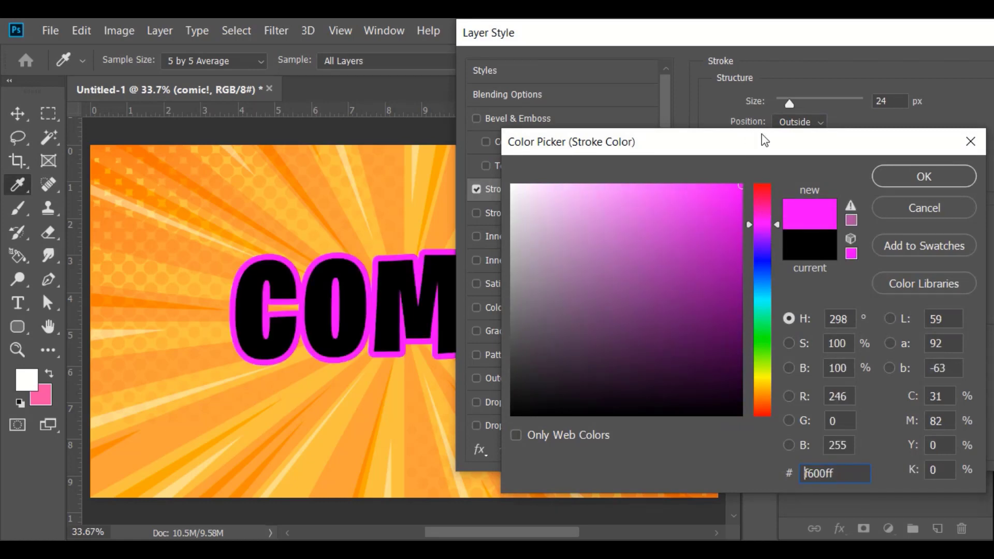
click(762, 229)
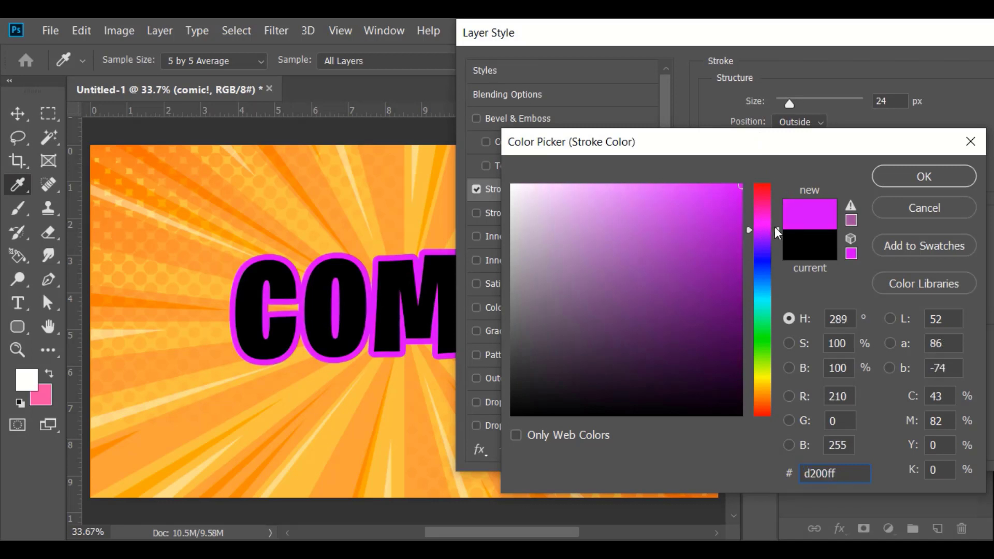
drag(775, 231, 776, 236)
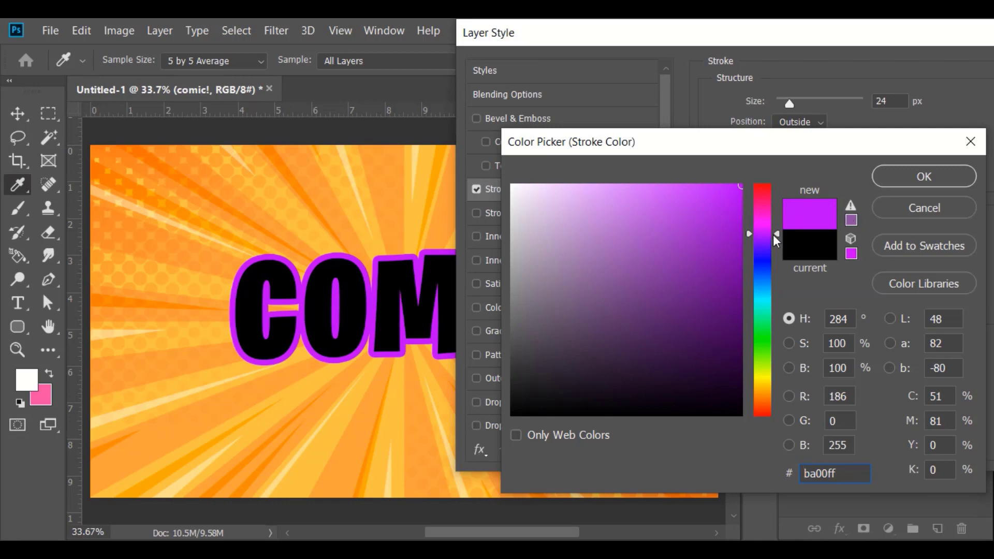
click(911, 179)
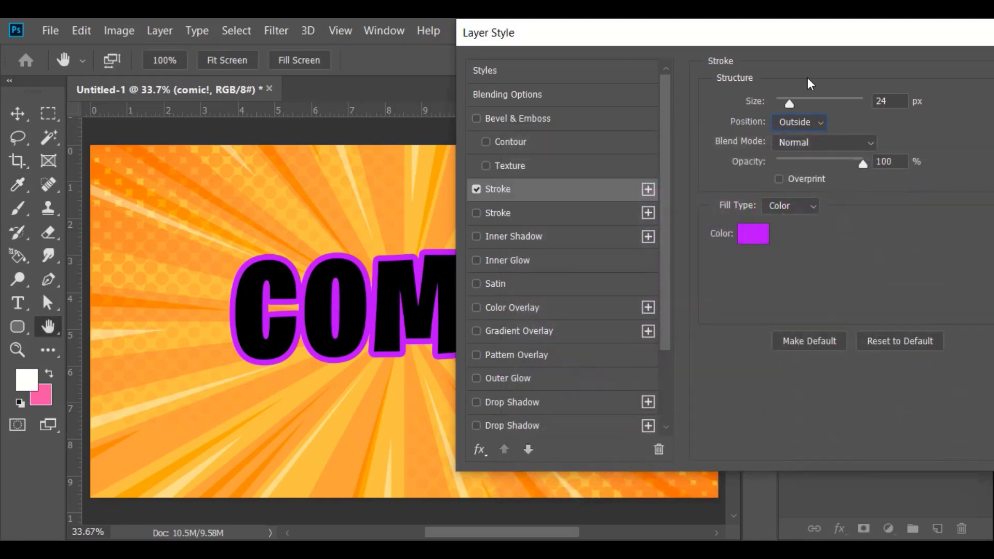
drag(759, 103, 756, 106)
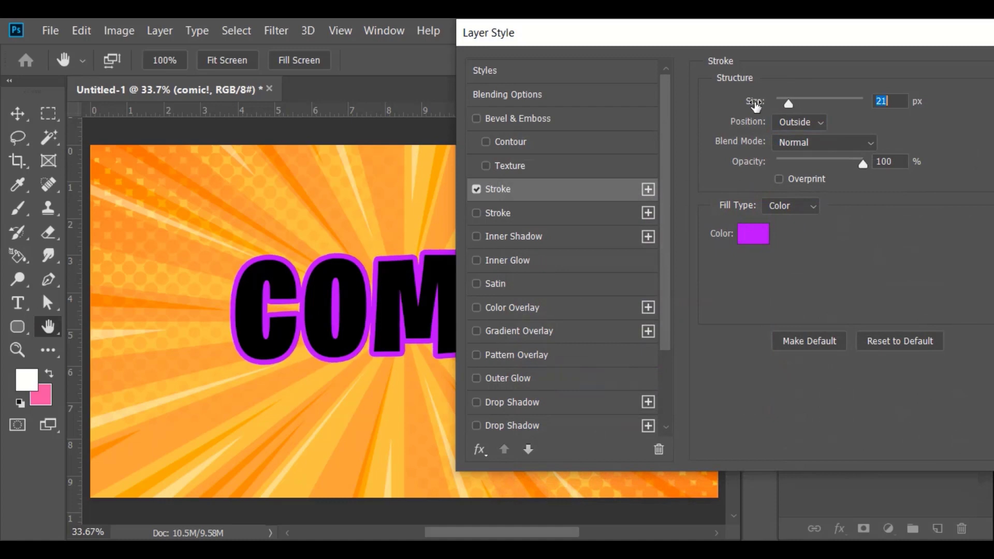
drag(739, 24, 360, 139)
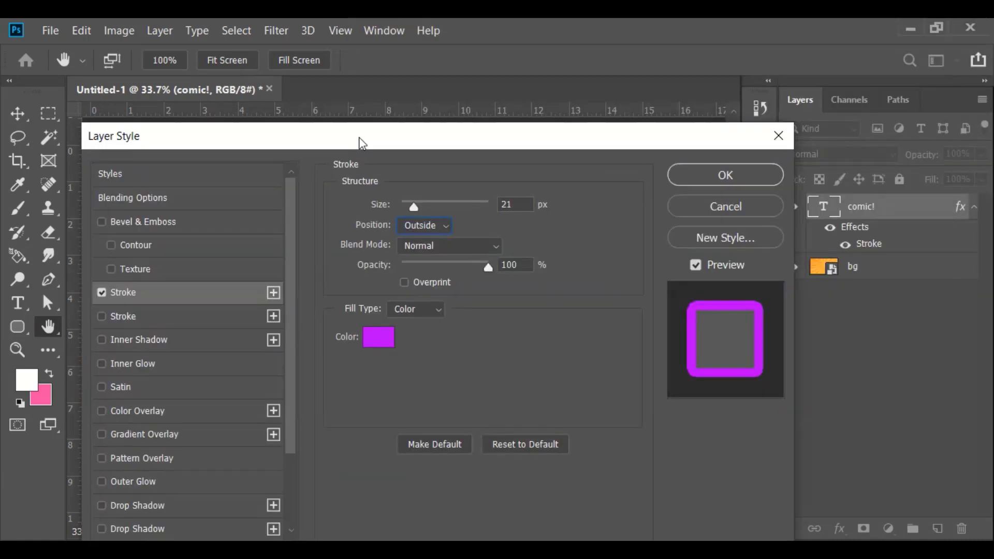
click(725, 176)
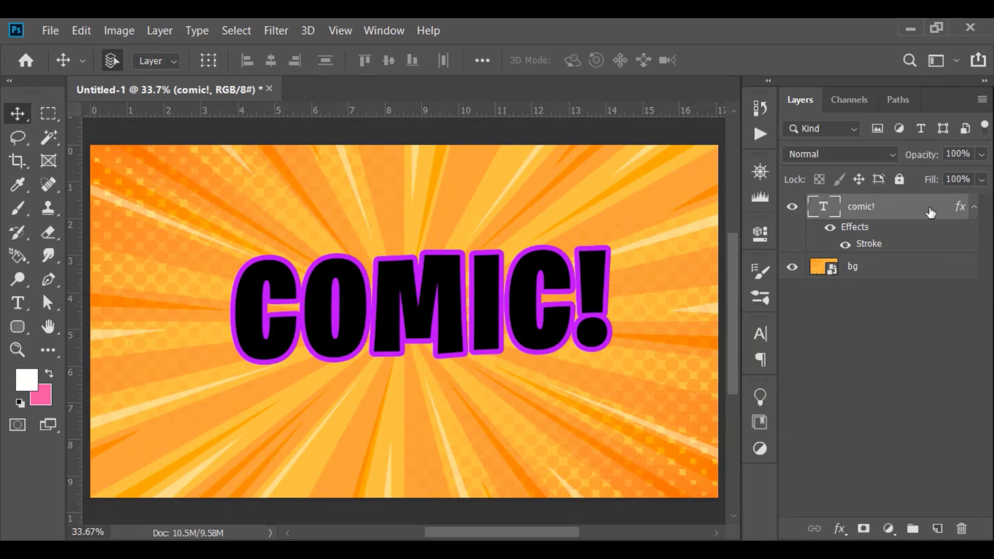
Step: Widen the COMIC! letter spacing to tracking 45 and nudge the text into place
click(973, 207)
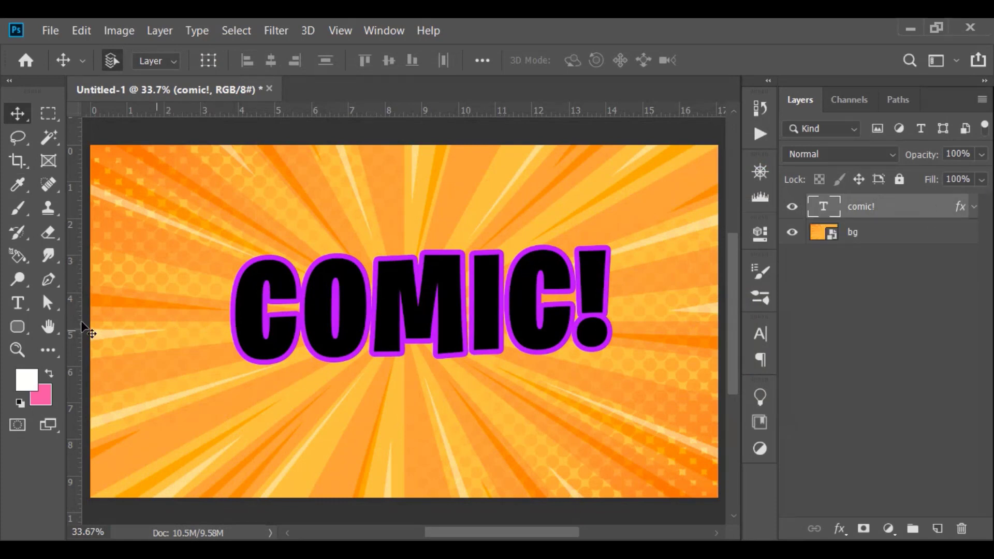
click(18, 303)
click(398, 314)
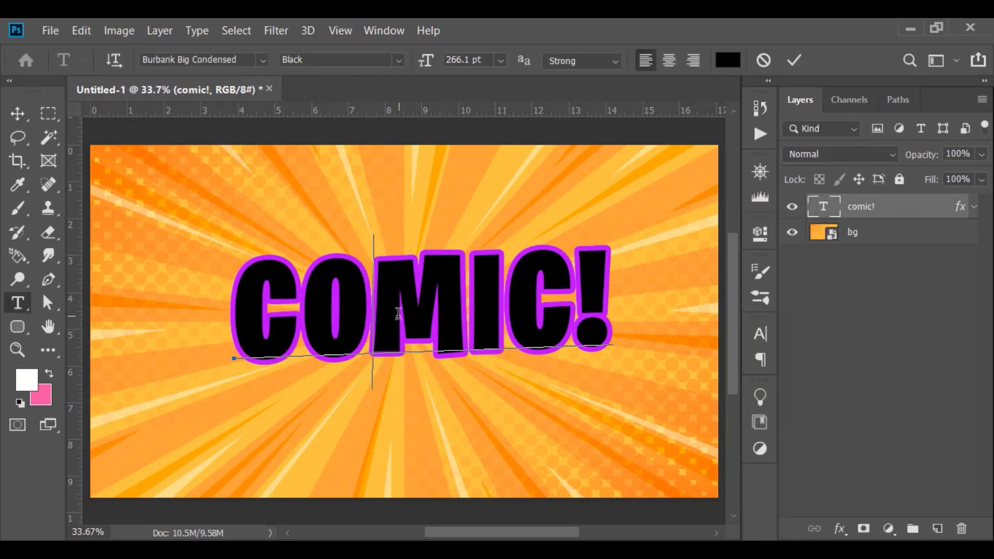
click(759, 330)
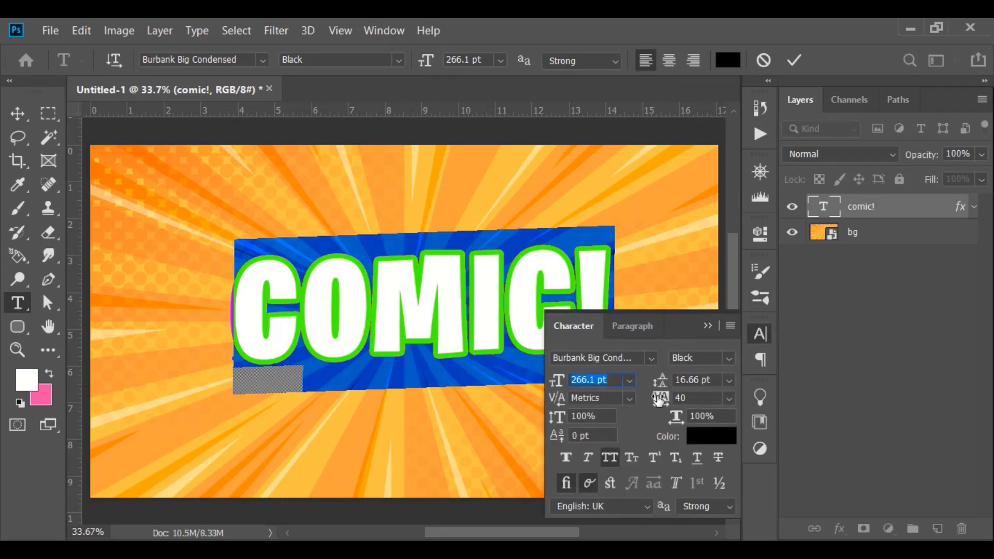
drag(659, 399, 656, 399)
click(684, 397)
text(45)
key(Return)
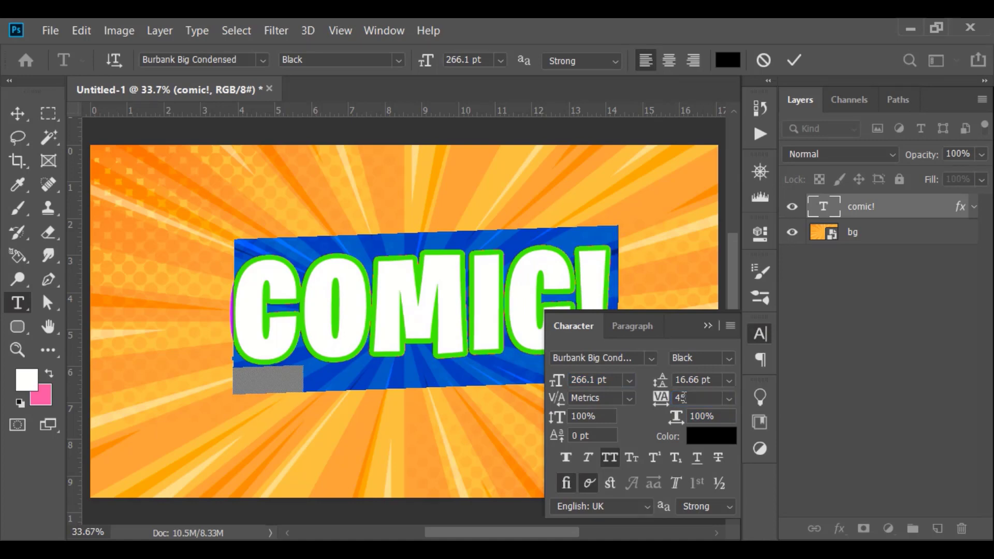
click(708, 323)
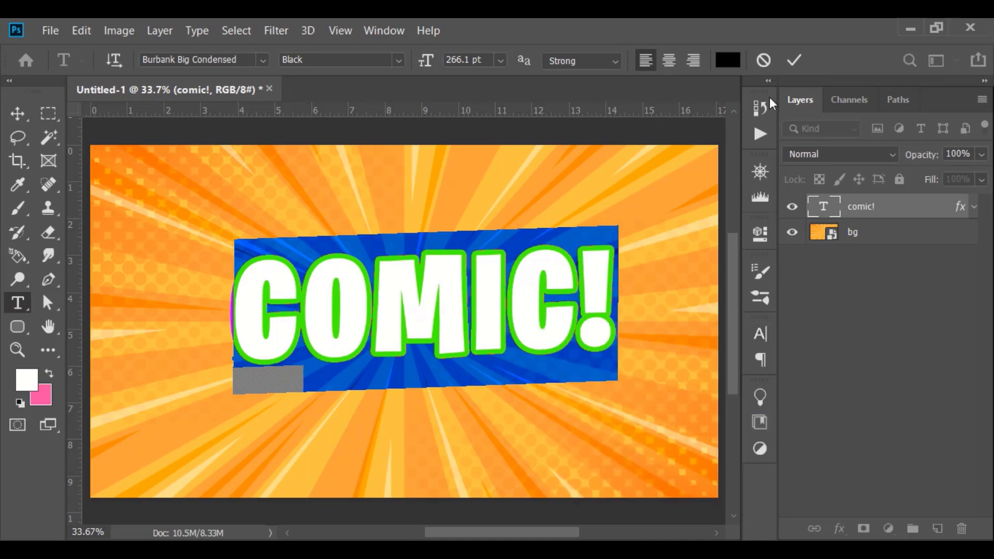
click(788, 61)
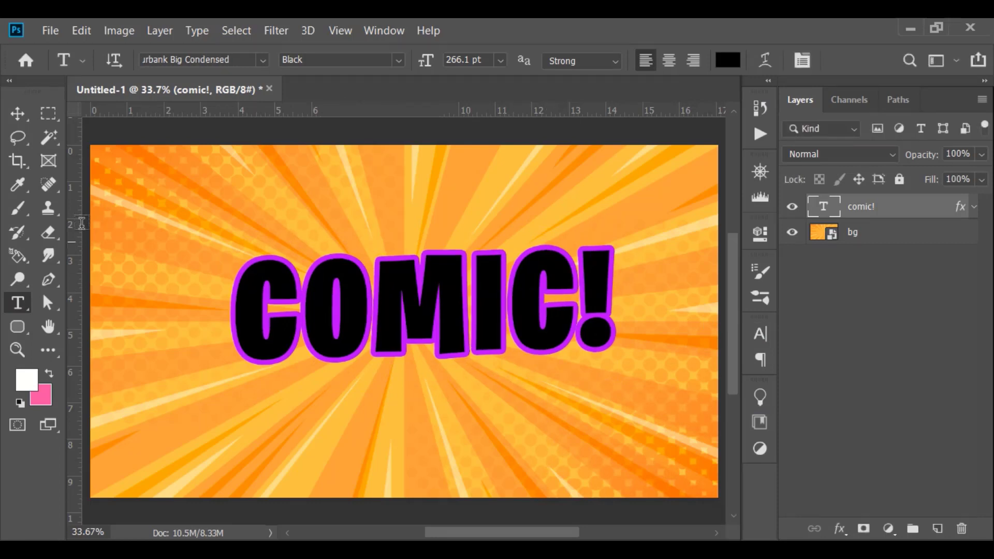
click(17, 115)
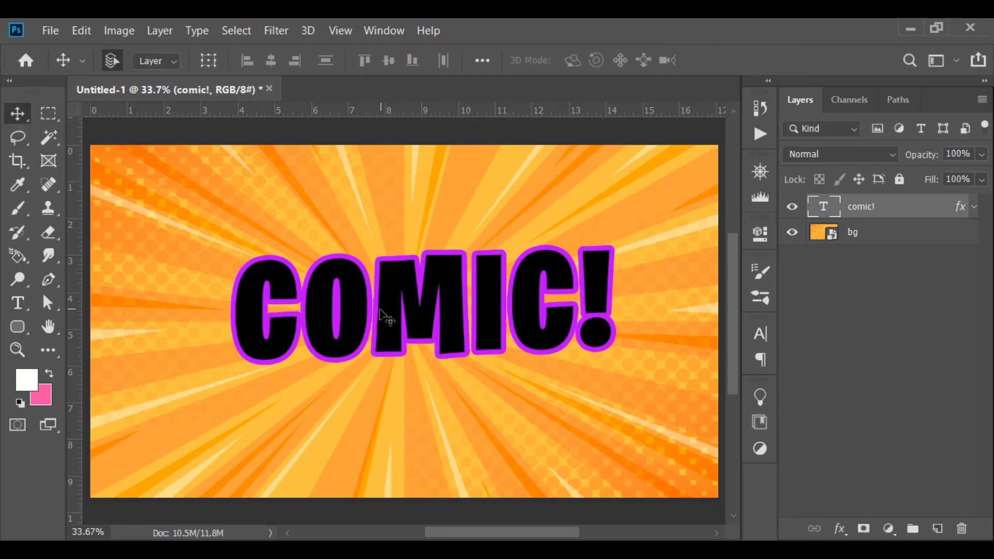
drag(382, 315, 384, 312)
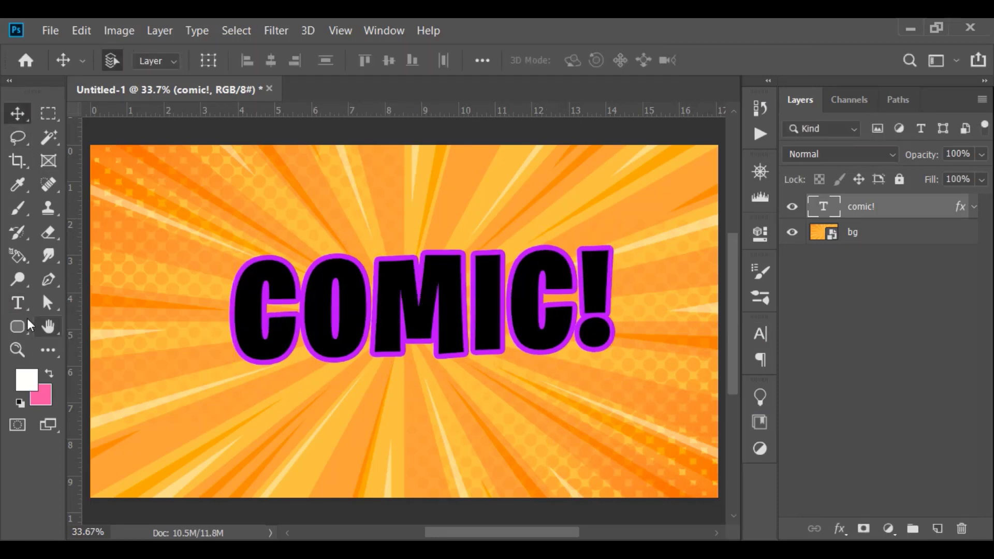
Step: Set all of COMIC! in Burbank Big Condensed and commit the text
click(21, 306)
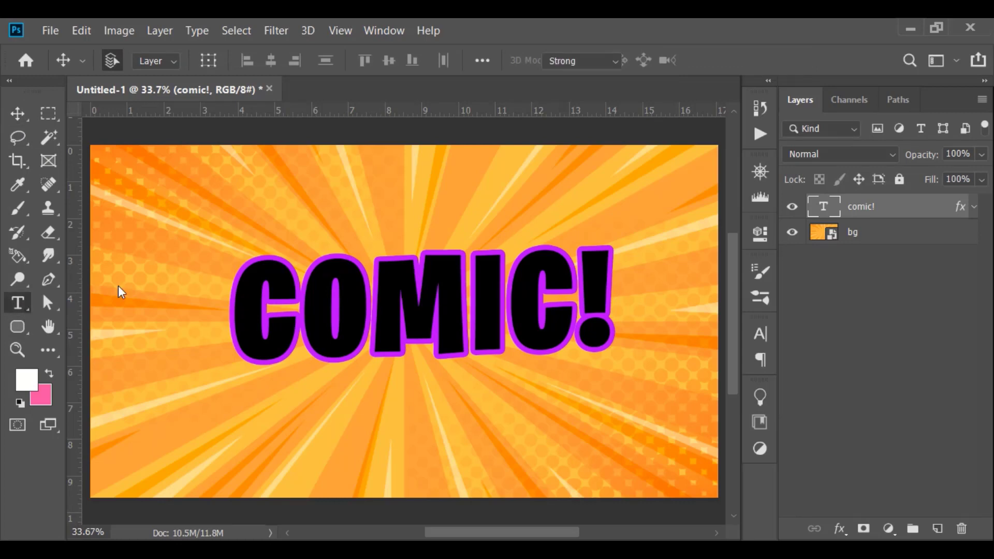
click(449, 334)
key(ctrl+a)
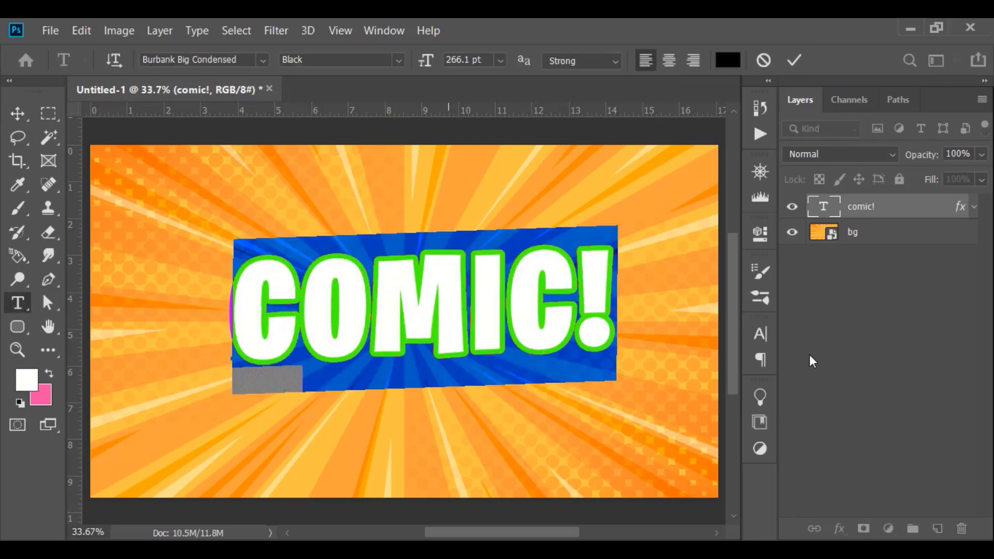
click(760, 334)
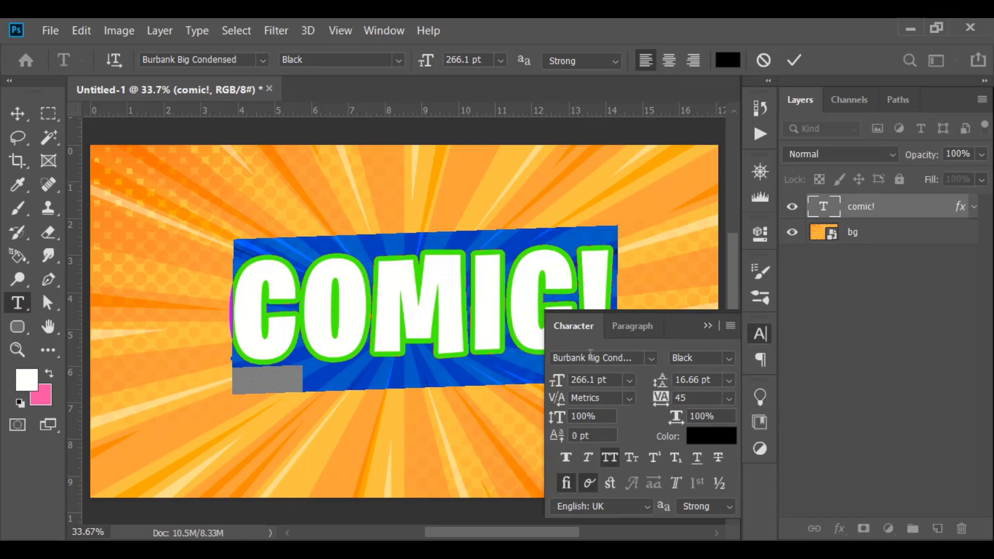
click(267, 58)
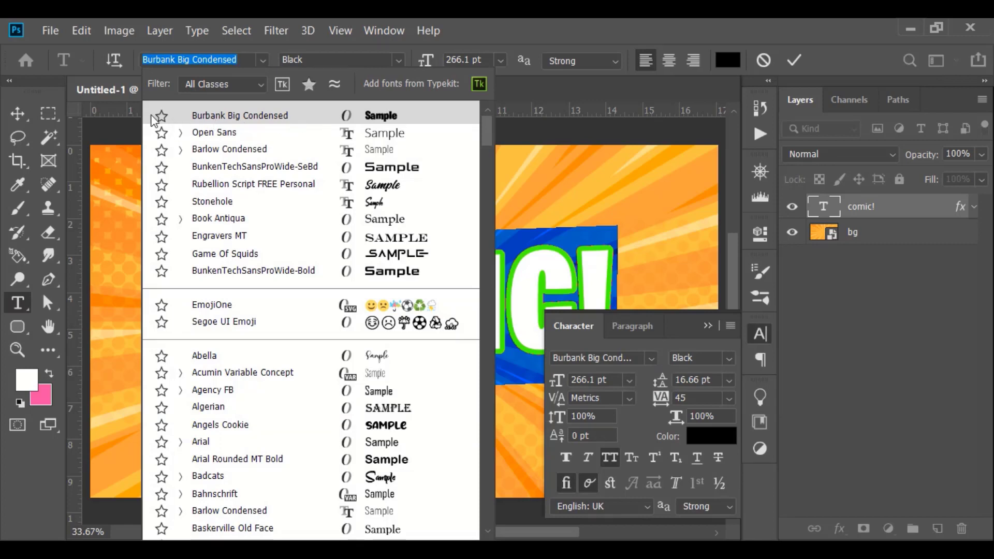
click(780, 65)
click(708, 325)
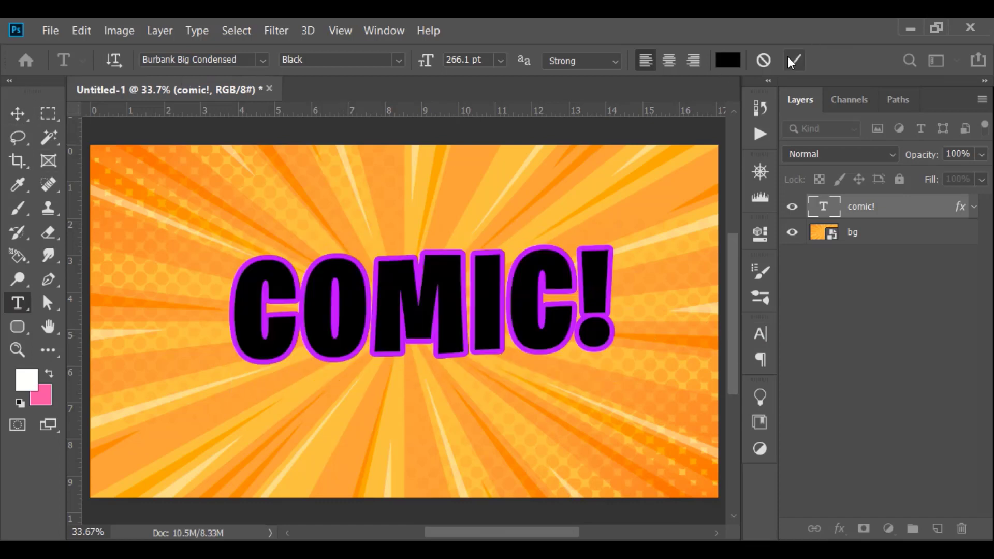
key(ctrl+h)
key(ctrl+Return)
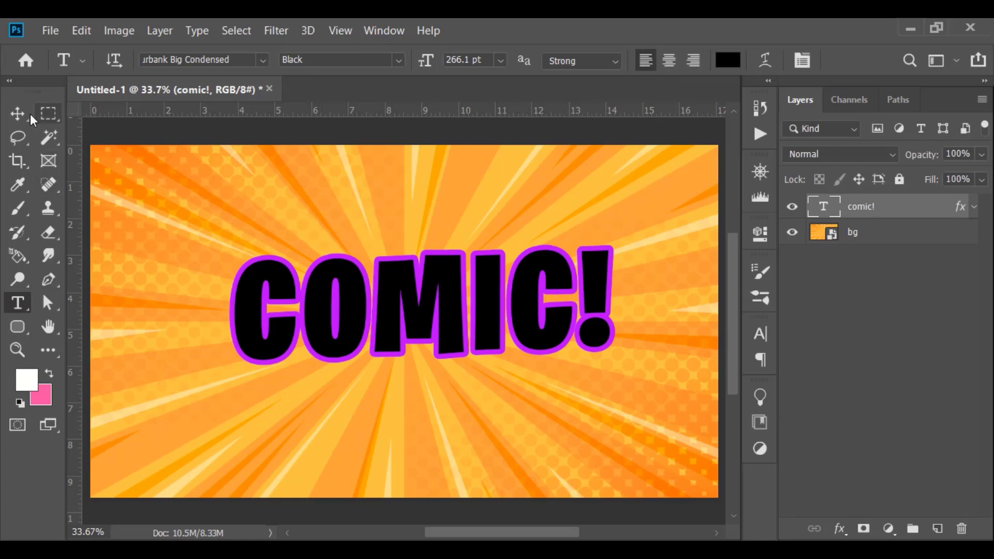
click(21, 121)
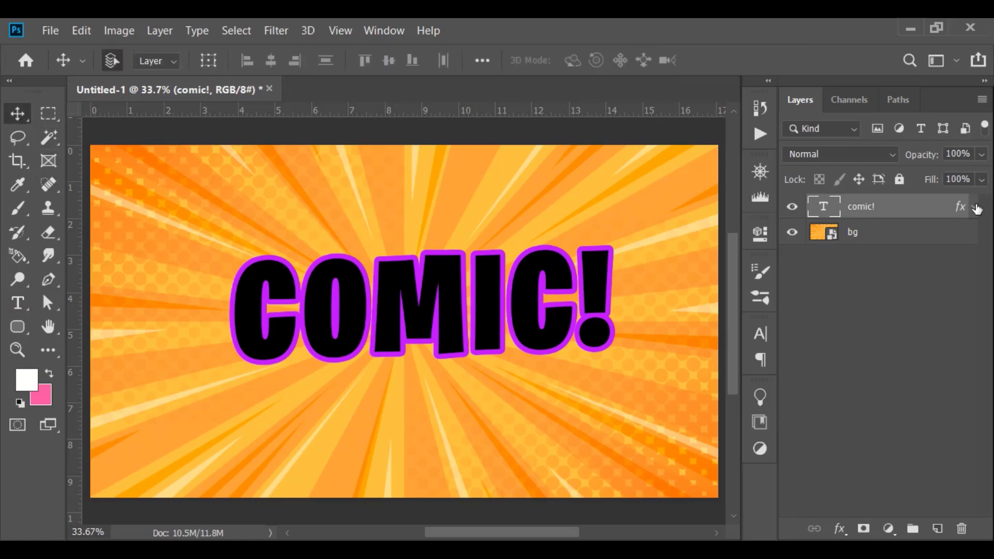
Step: Move the comic! layer into a new Group 1 and show the Actions panel
click(912, 528)
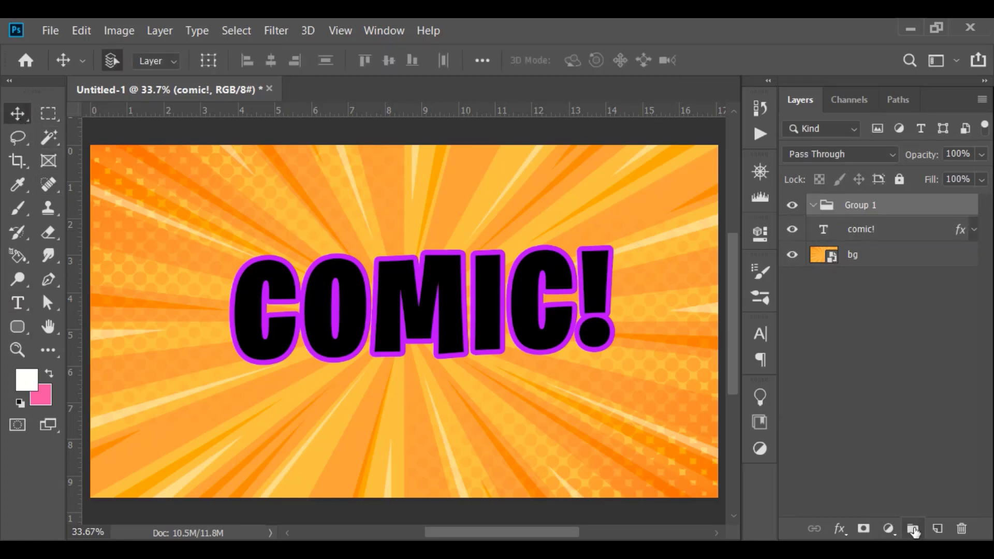
drag(849, 239, 849, 209)
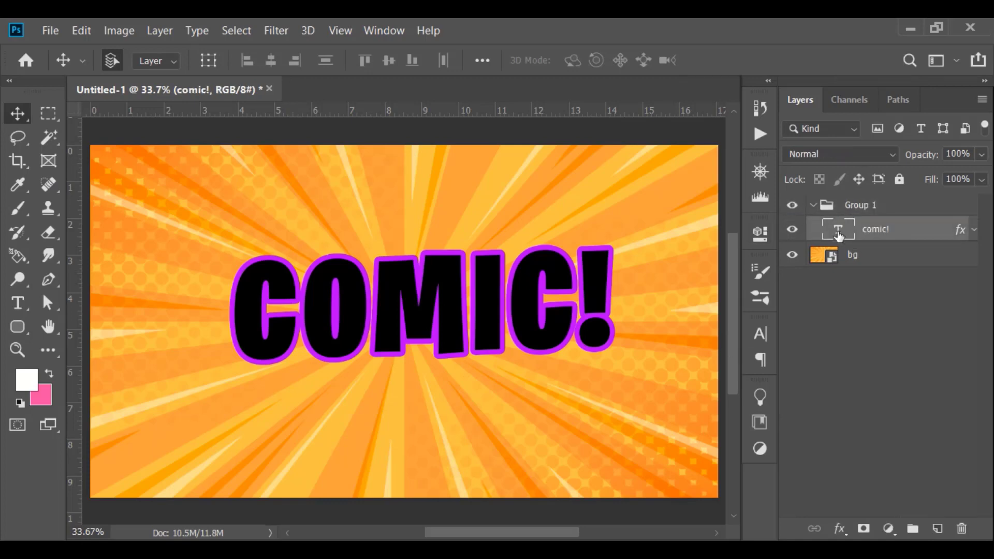
click(758, 133)
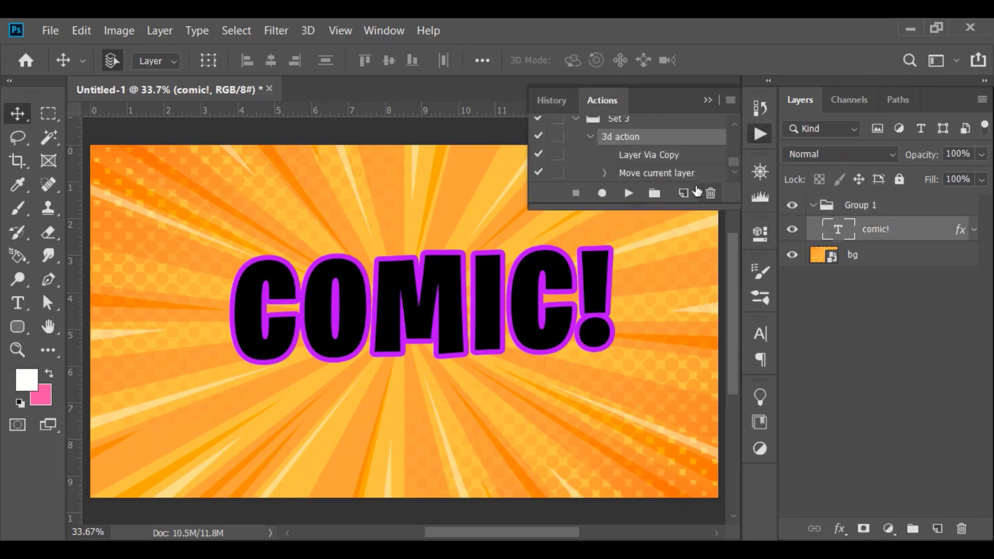
Step: Create a new action set named 3daction
click(655, 194)
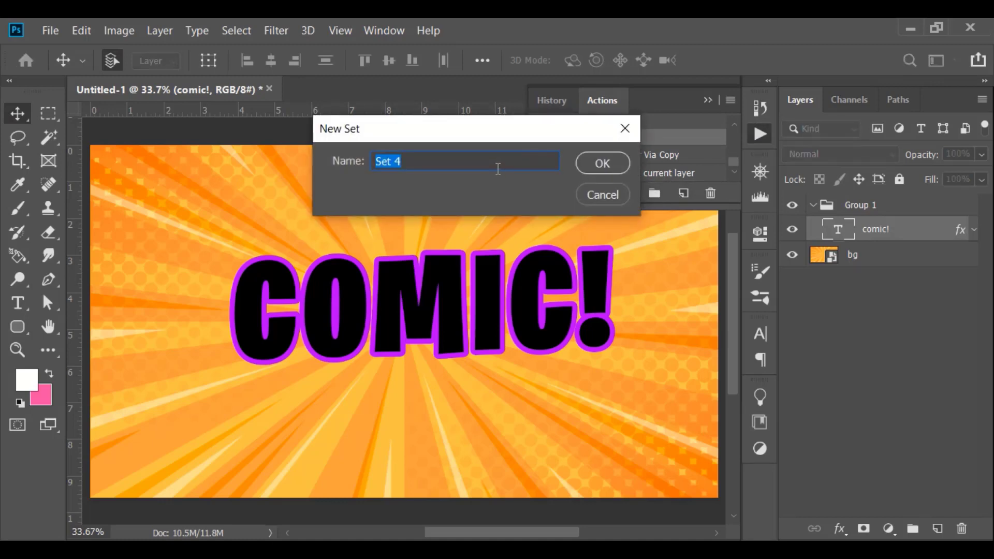
text(3daction)
click(601, 163)
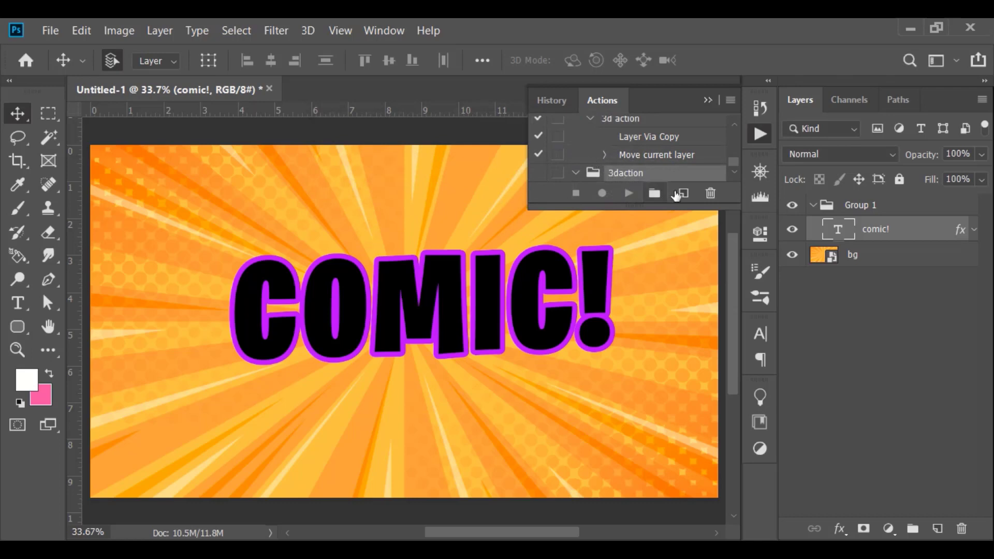
Step: Record a new action named 3D, beginning with a Ctrl+J duplicate of the text layer
click(680, 194)
click(519, 158)
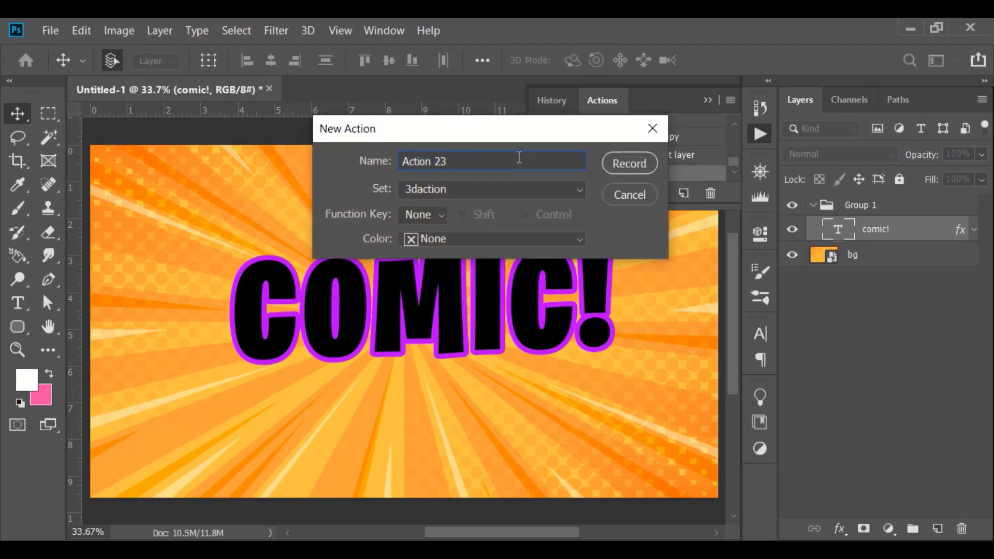
key(BackSpace)
key(BackSpace)
key(BackSpace)
key(BackSpace)
key(BackSpace)
key(BackSpace)
key(BackSpace)
key(BackSpace)
key(BackSpace)
text(D)
click(620, 163)
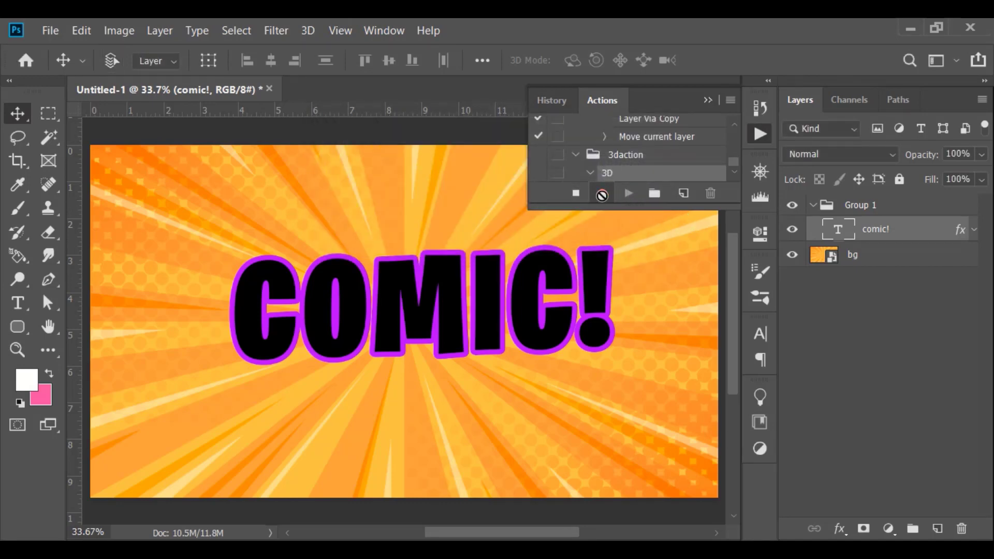
key(ctrl+j)
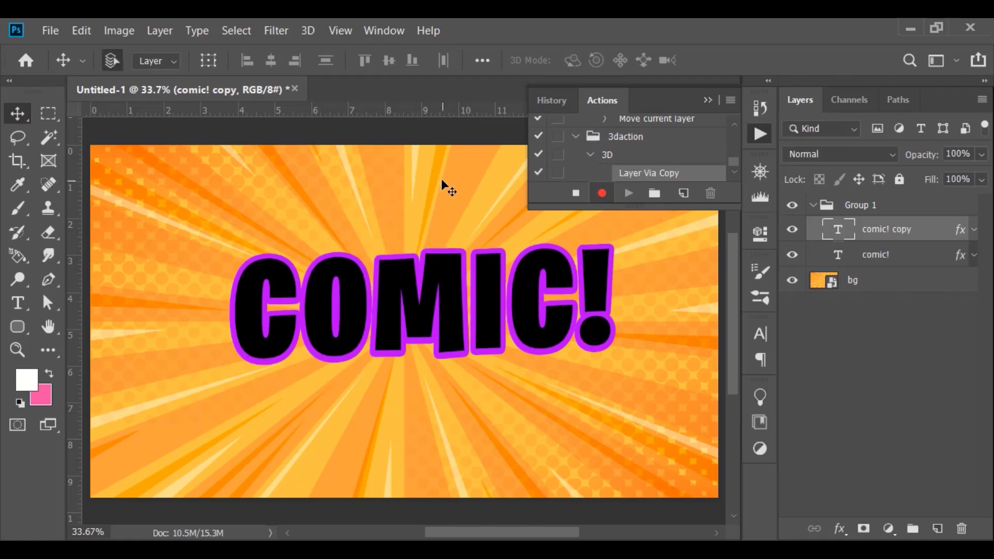
Step: Stop recording and replay the 3D action until the stack reaches comic! copy 5
click(577, 194)
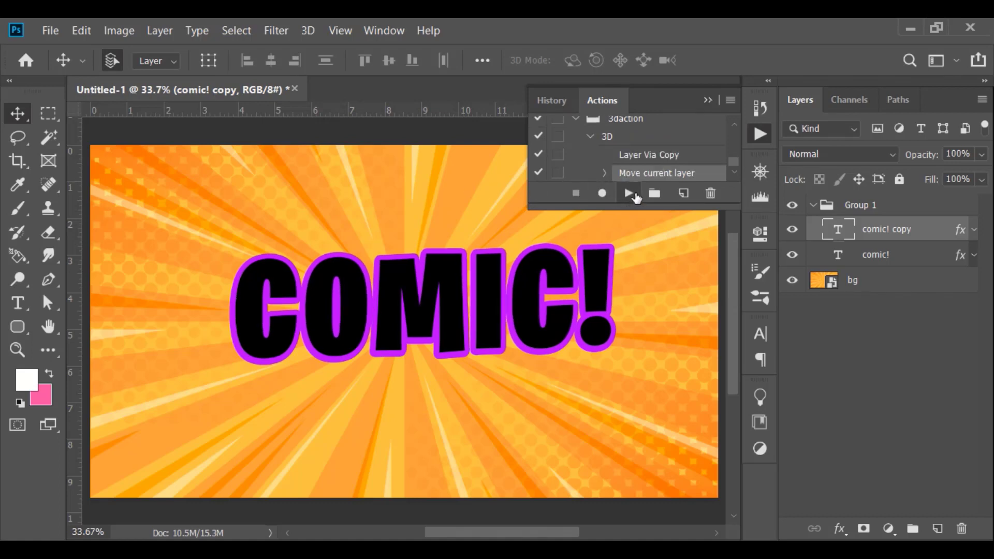
click(635, 194)
click(629, 194)
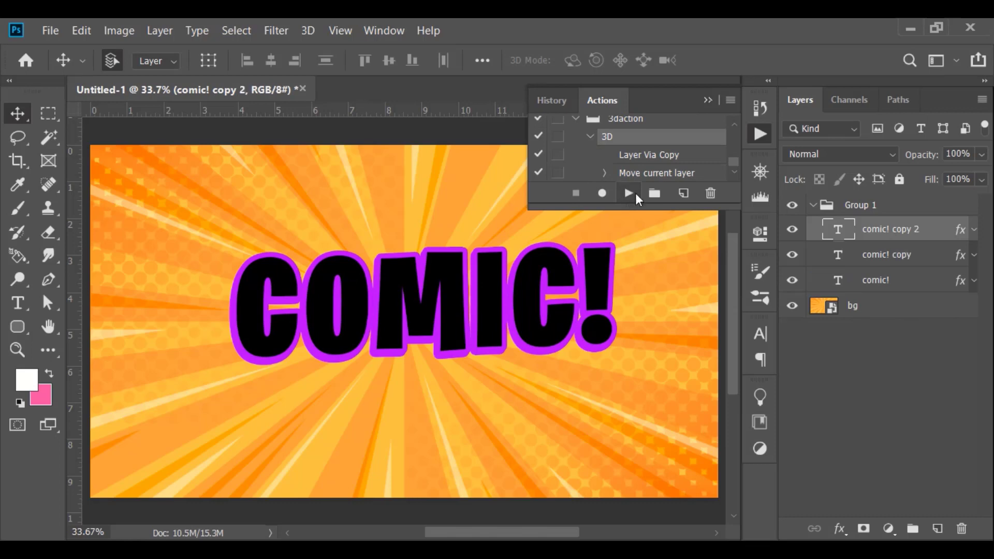
click(629, 194)
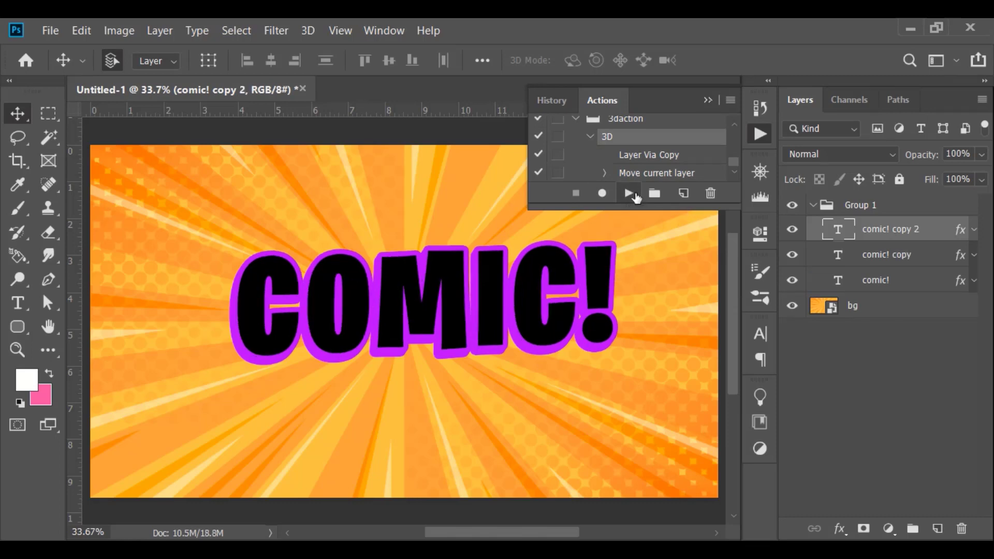
click(633, 193)
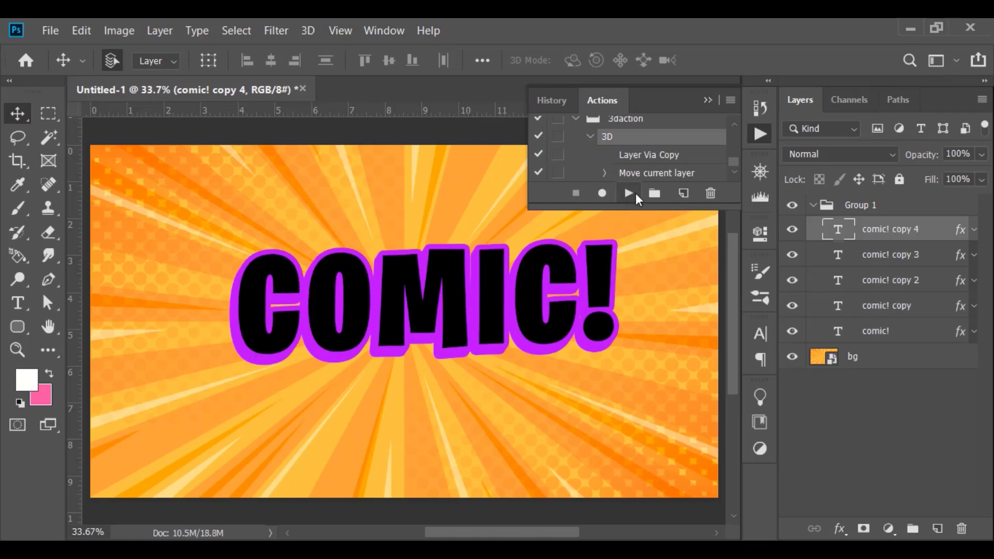
click(633, 194)
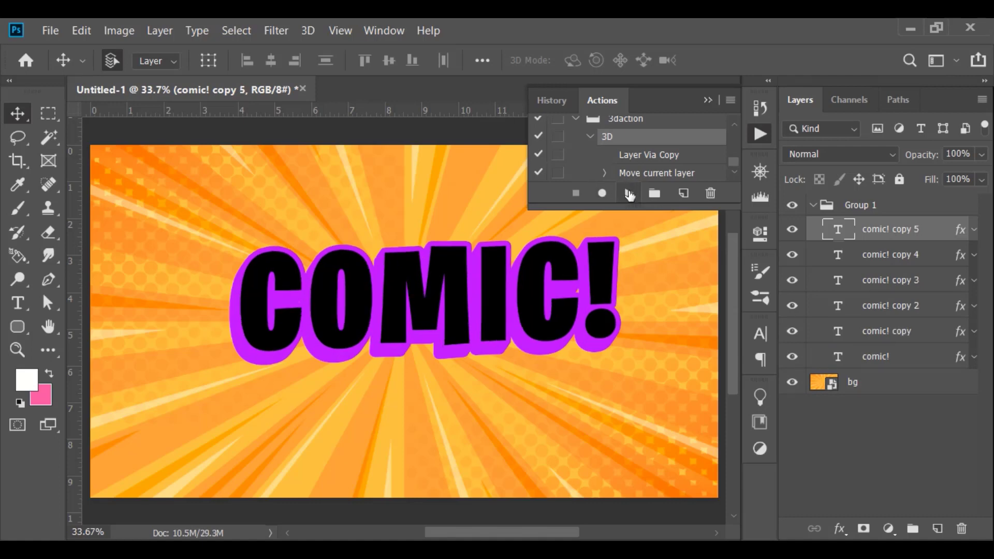
click(709, 98)
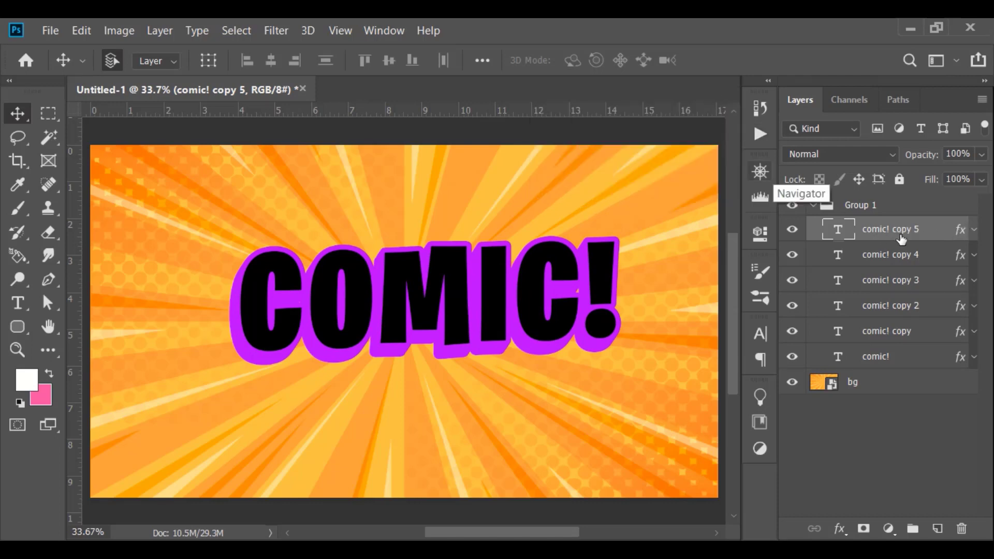
Step: Place comic! copy 6 in a new Group 2 above Group 1 and check its Stroke effect
drag(901, 238, 826, 217)
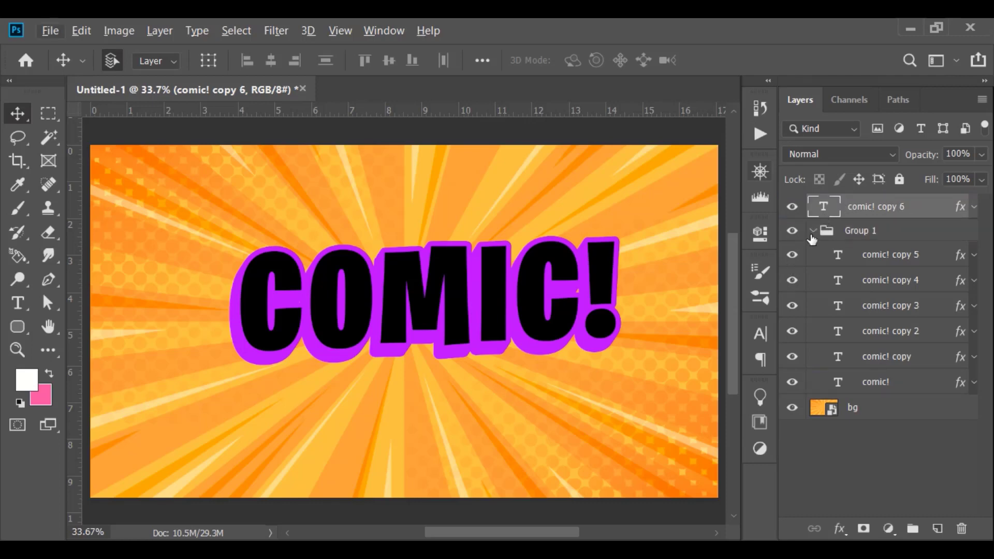
click(812, 232)
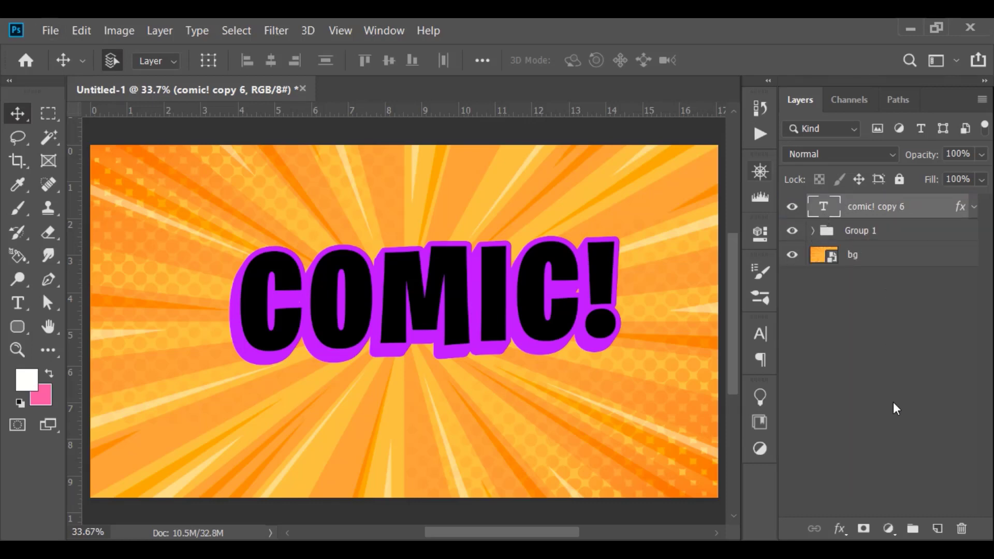
click(912, 529)
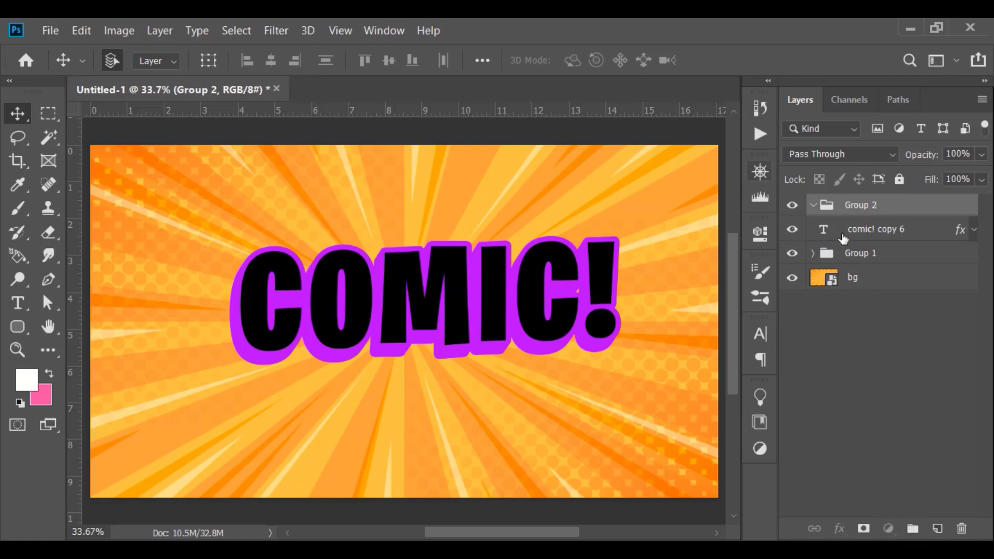
click(843, 233)
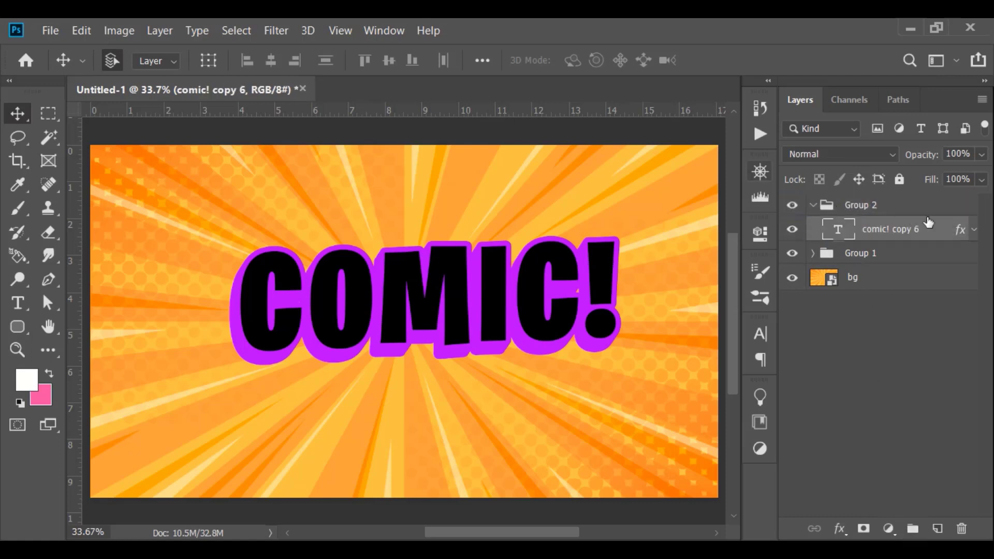
click(973, 229)
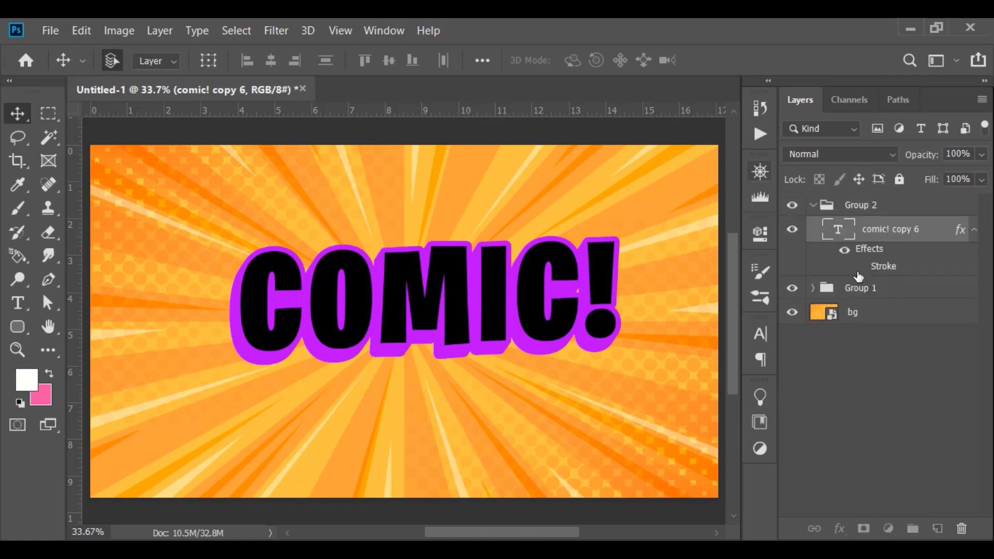
click(974, 233)
click(814, 207)
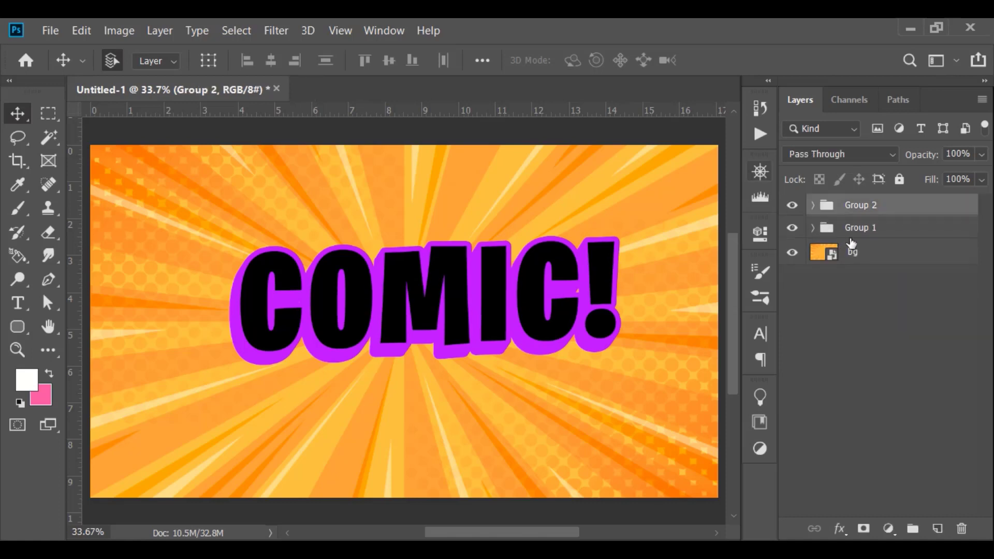
Step: Rename Group 1 to 'purple text' and Group 2 to 'oringe text'
double_click(864, 228)
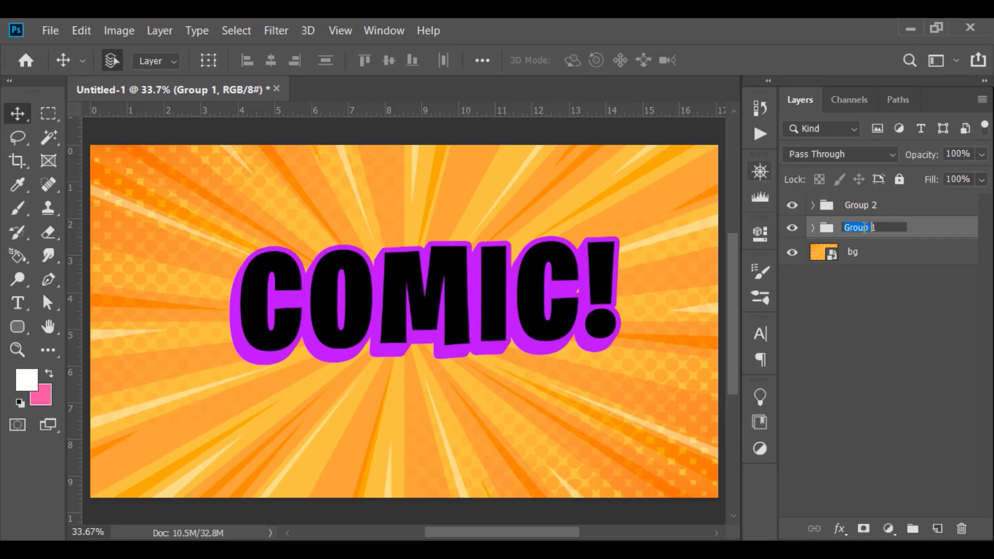
key(BackSpace)
text(e text)
key(Return)
double_click(851, 206)
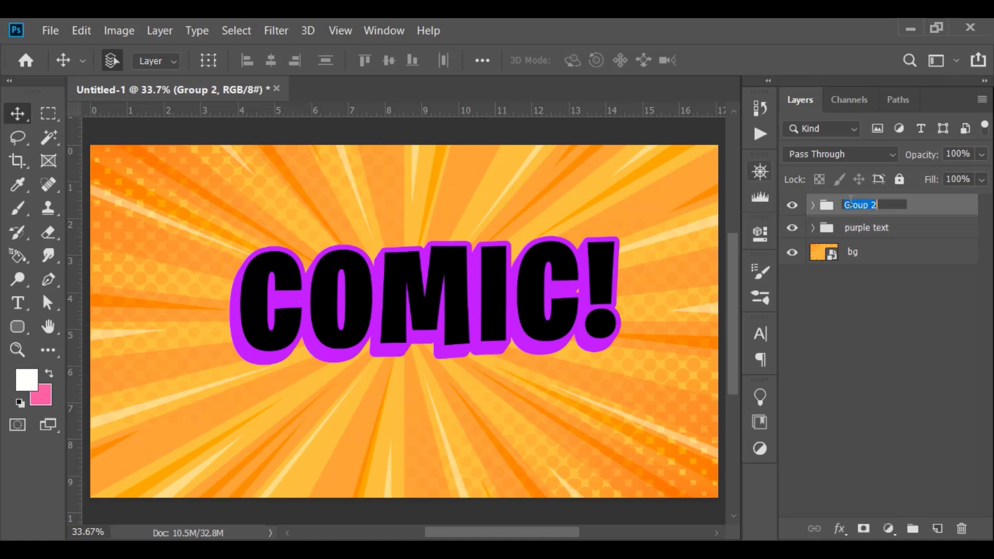
text(oringe text)
key(Return)
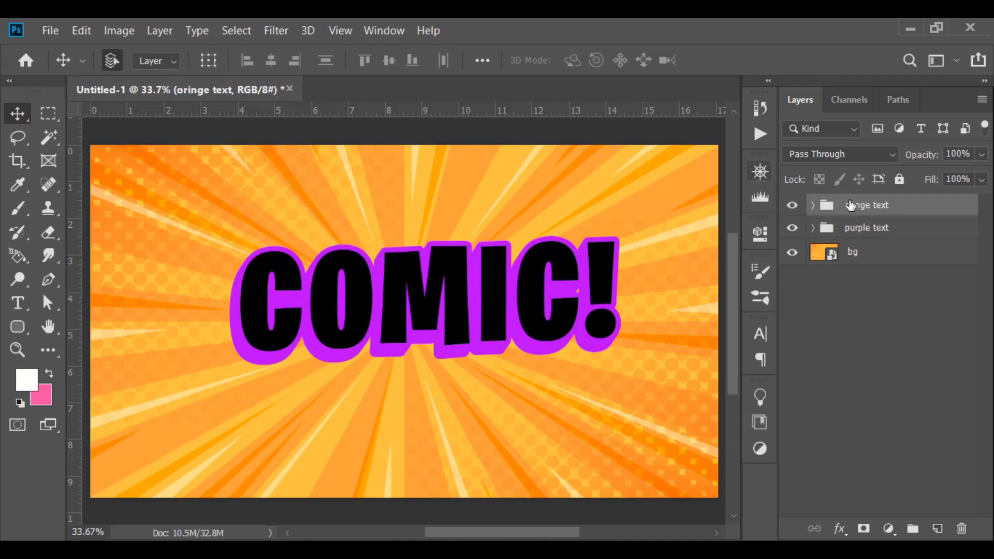
Step: Select comic! copy 6 in oringe text and play the 3D action three times
click(813, 205)
click(862, 231)
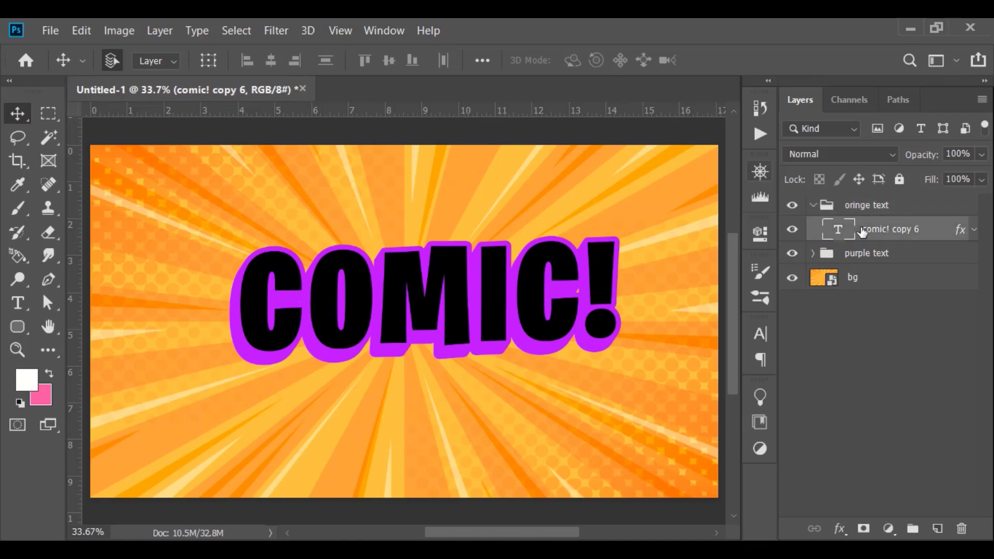
click(760, 136)
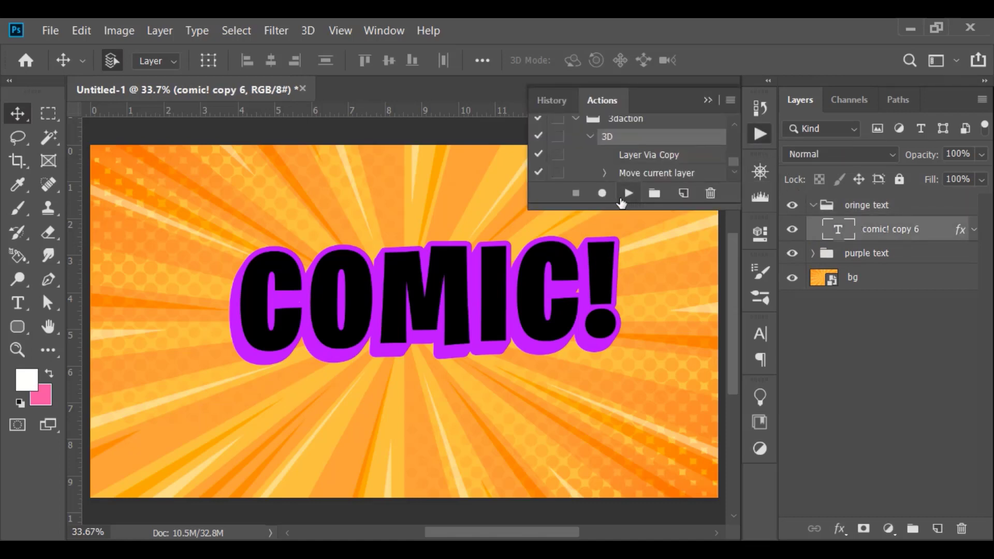
click(623, 197)
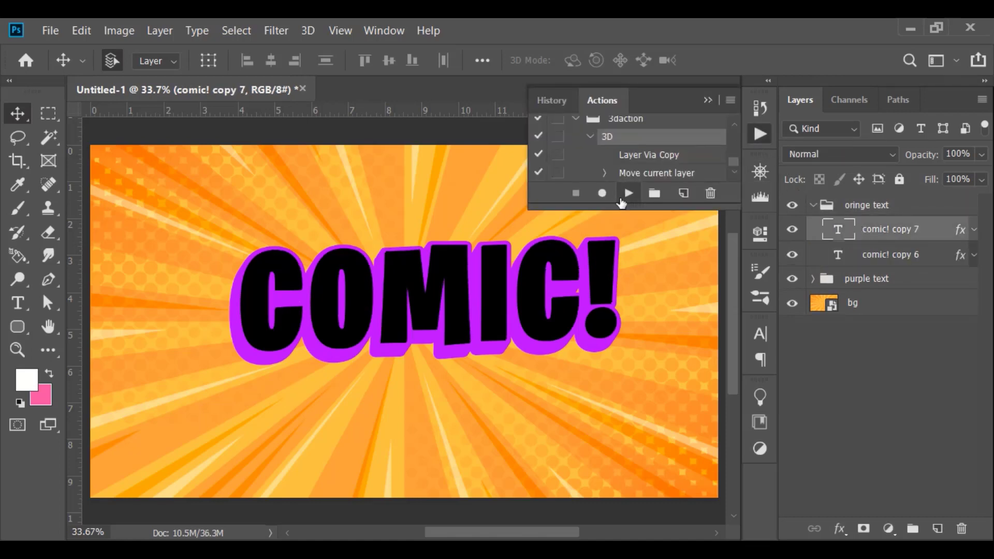
click(628, 193)
click(628, 193)
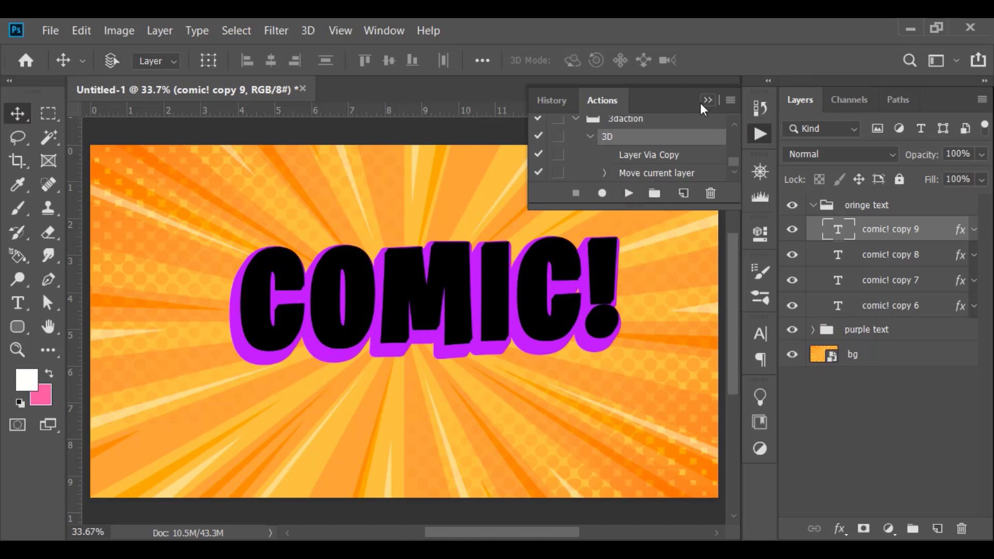
Step: Remove the added copies 9, 8 and 7, leaving only comic! copy 6
key(ctrl+z)
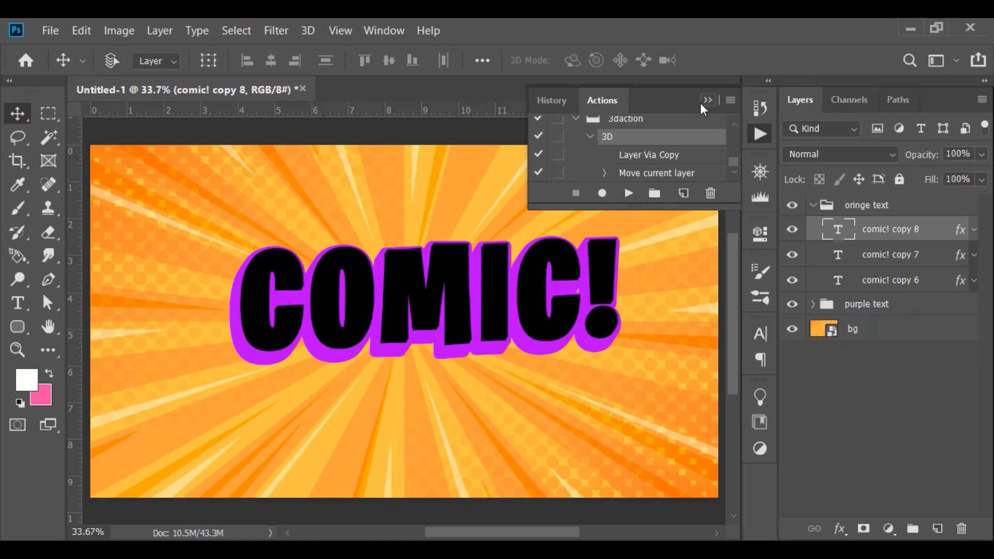
key(ctrl+z)
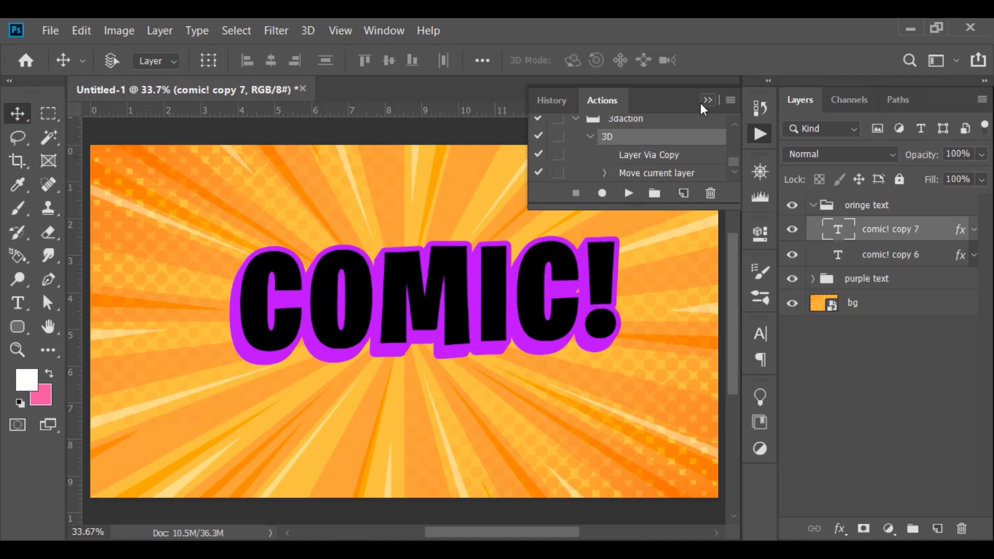
click(962, 529)
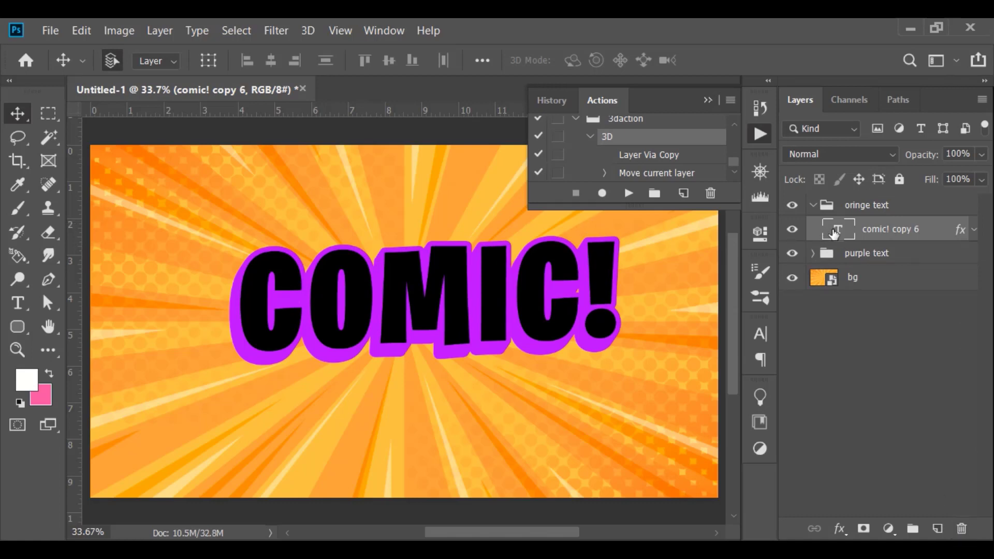
Step: Record a '3d small' action that duplicates the text layer and nudges the copy up and left
click(683, 193)
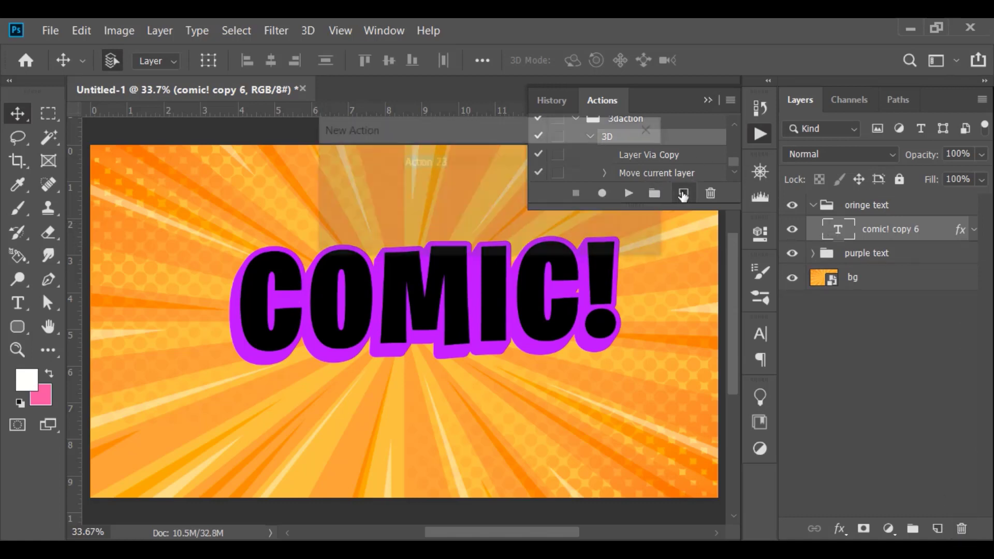
text(3)
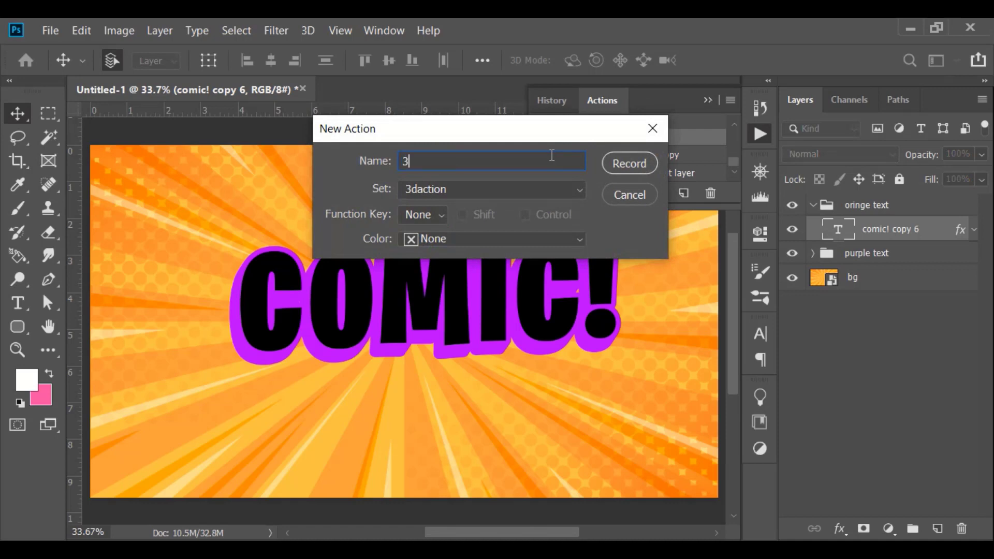
text(d small)
click(629, 163)
key(ctrl+j)
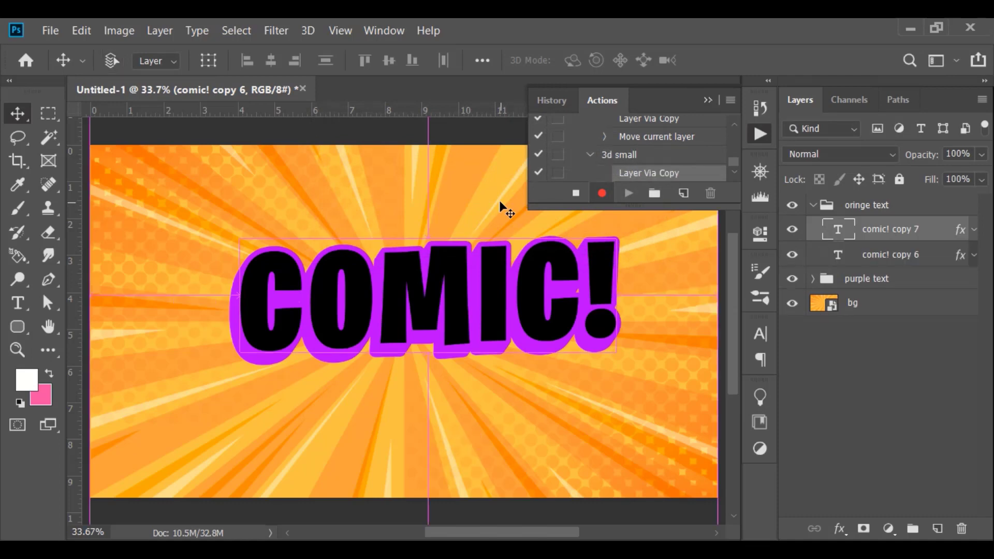
key(Up)
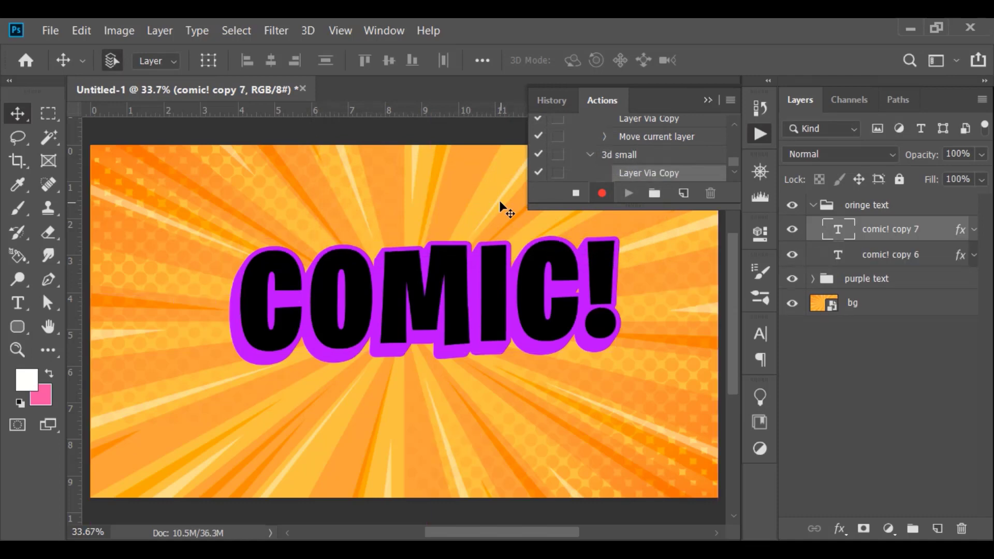
key(Left)
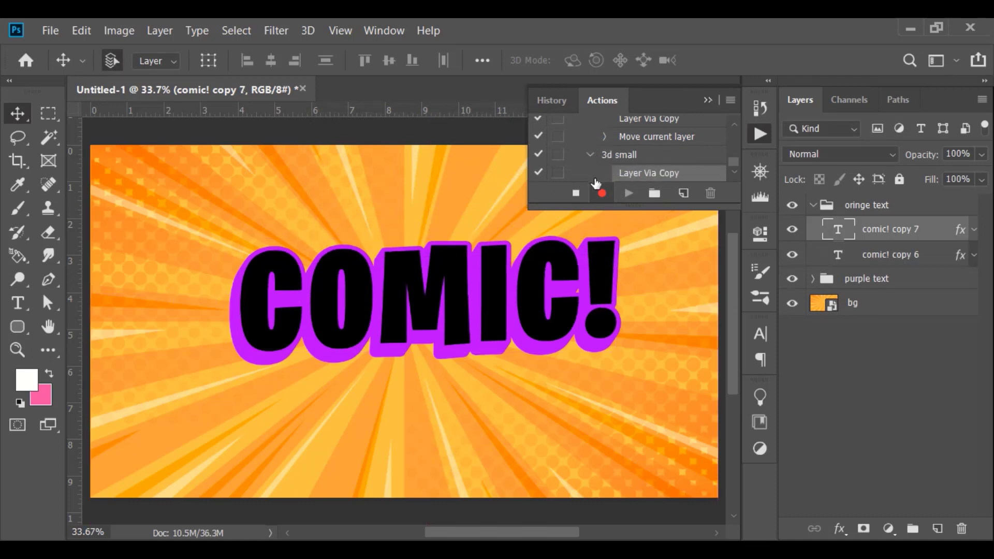
click(575, 193)
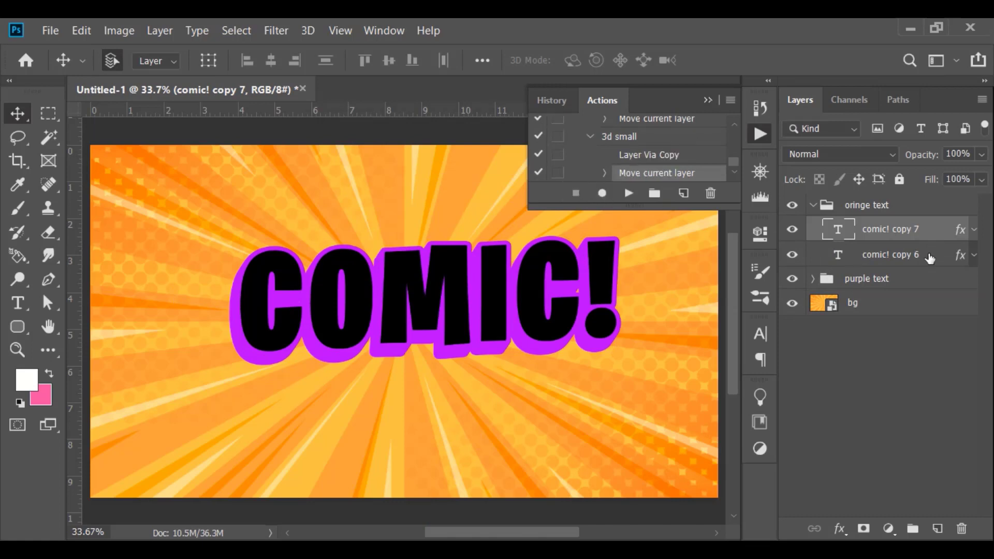
Step: Expand and collapse the effects lists of comic! copy 7 and copy 6 to compare them
click(973, 231)
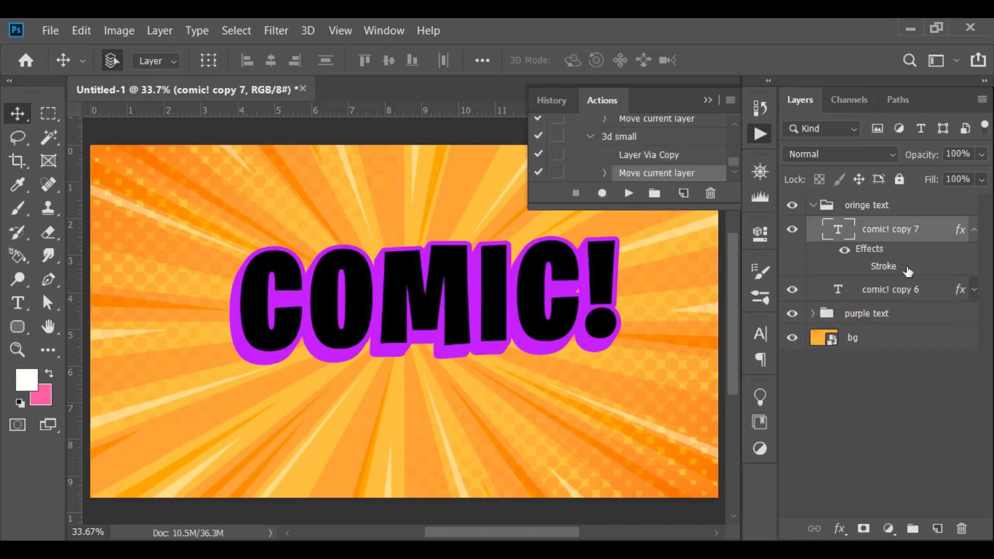
click(974, 230)
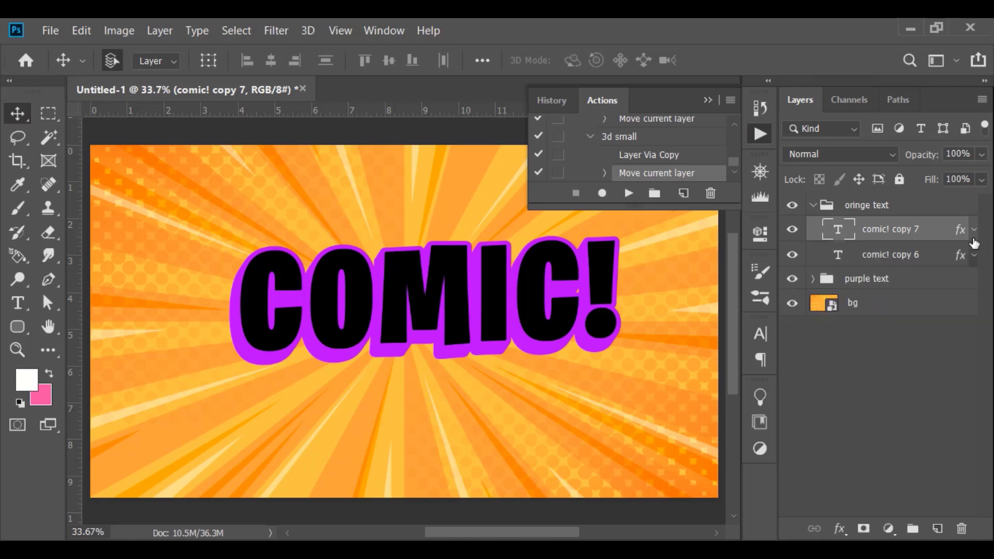
click(974, 255)
click(974, 255)
Step: Replay the 3d small action repeatedly to stack more comic! copies up to copy 11
click(629, 194)
click(629, 194)
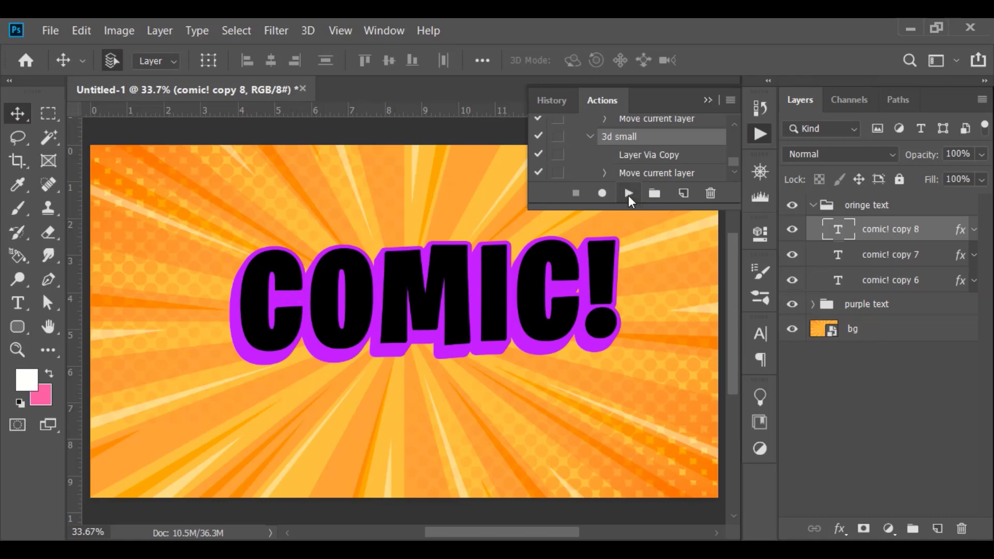
click(628, 194)
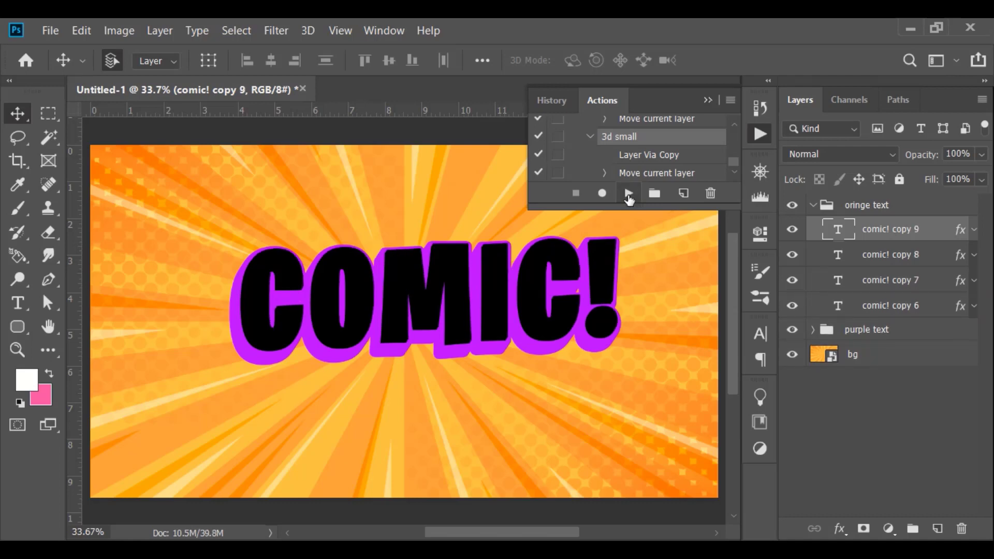
click(628, 193)
click(628, 194)
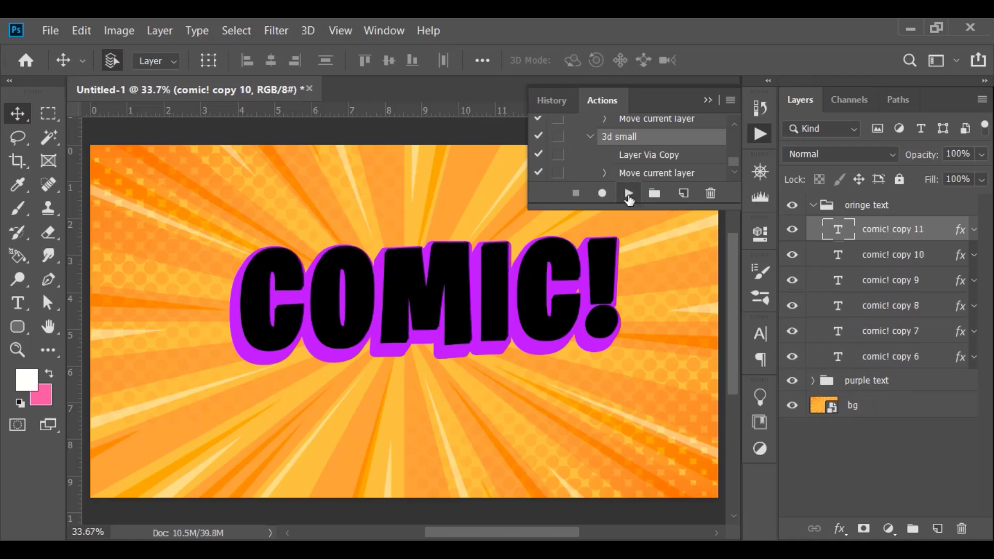
Step: Check the stack by toggling copy visibility, add comic! copy 12, and collapse the Actions panel
click(785, 355)
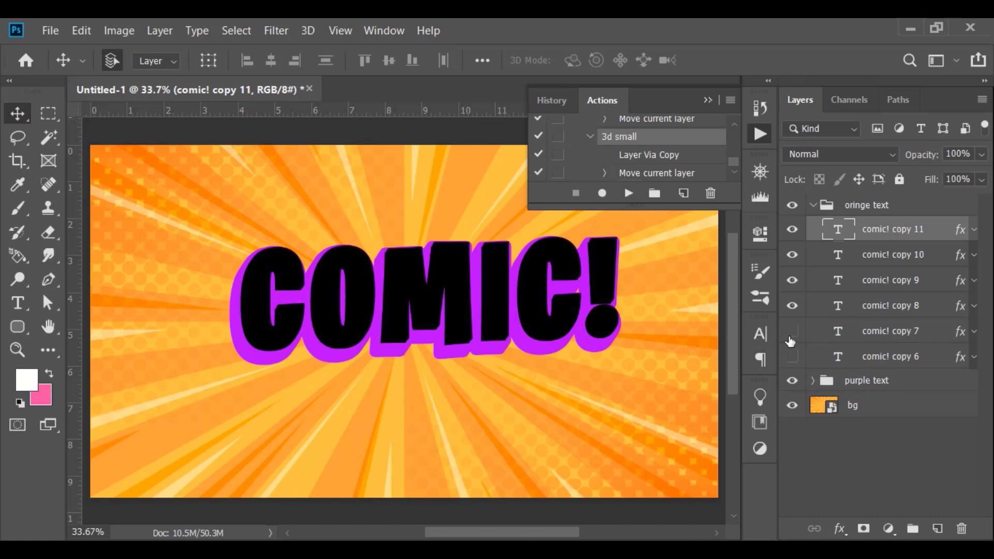
click(790, 338)
click(628, 193)
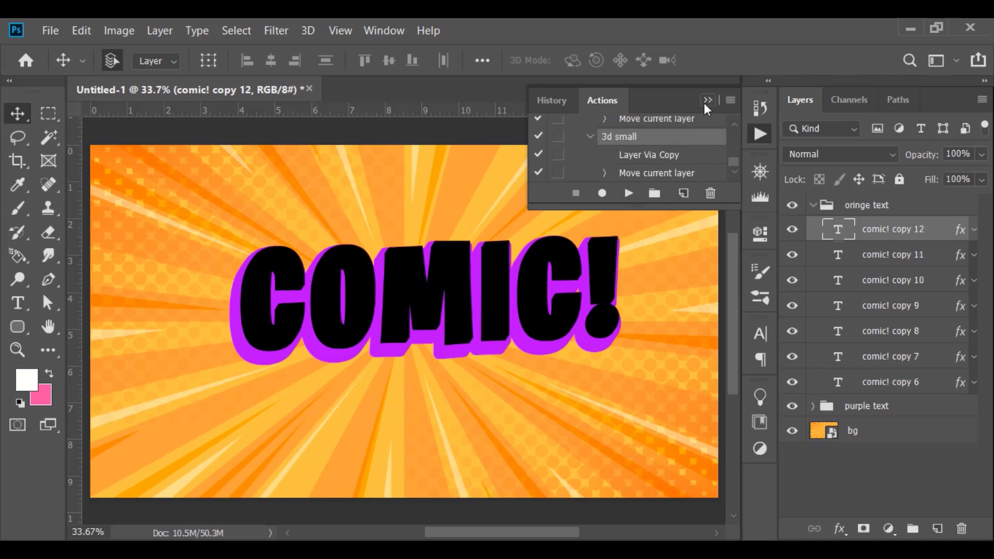
click(707, 100)
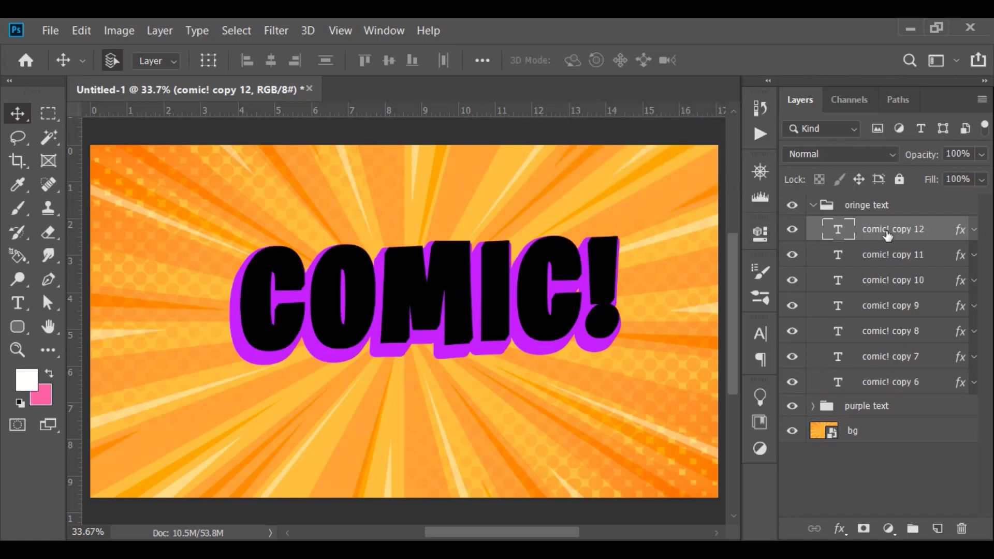
double_click(945, 231)
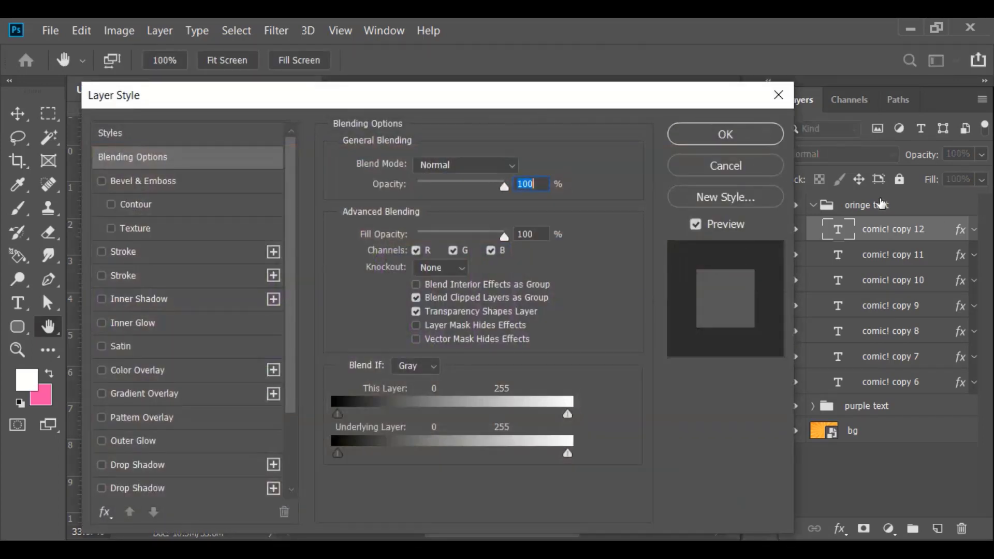
click(725, 165)
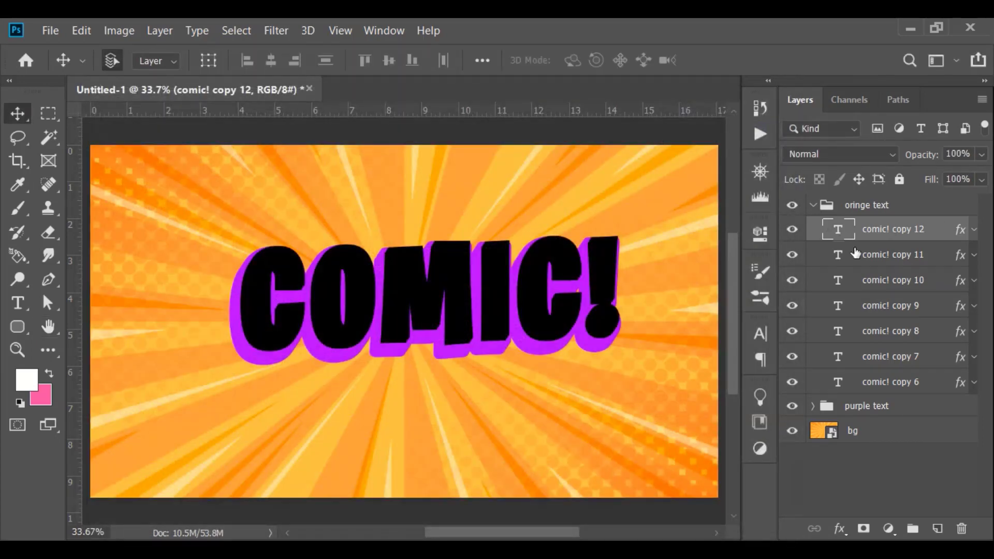
Step: Select comic! copy 11 through copy 6 and group them into Group 1
click(854, 255)
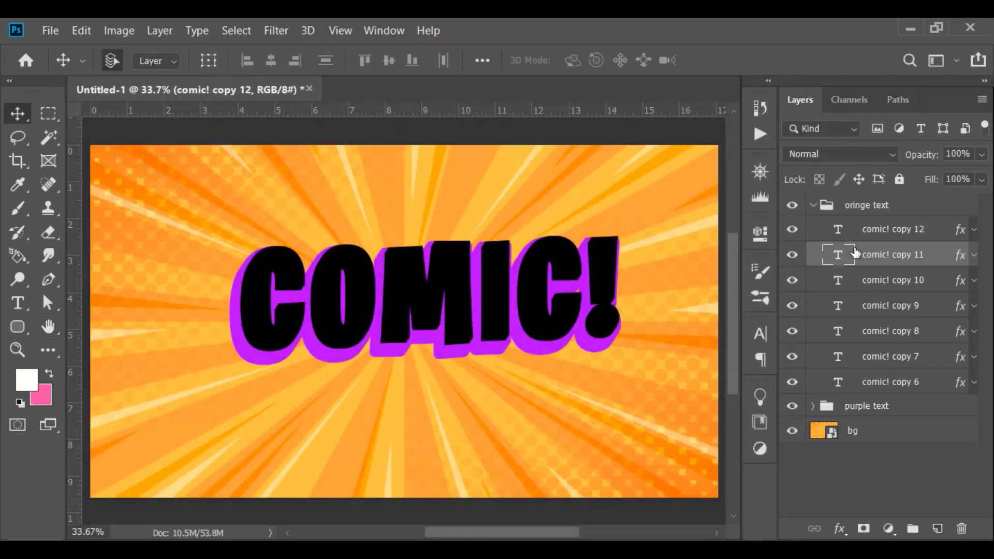
shift+click(879, 386)
key(ctrl+g)
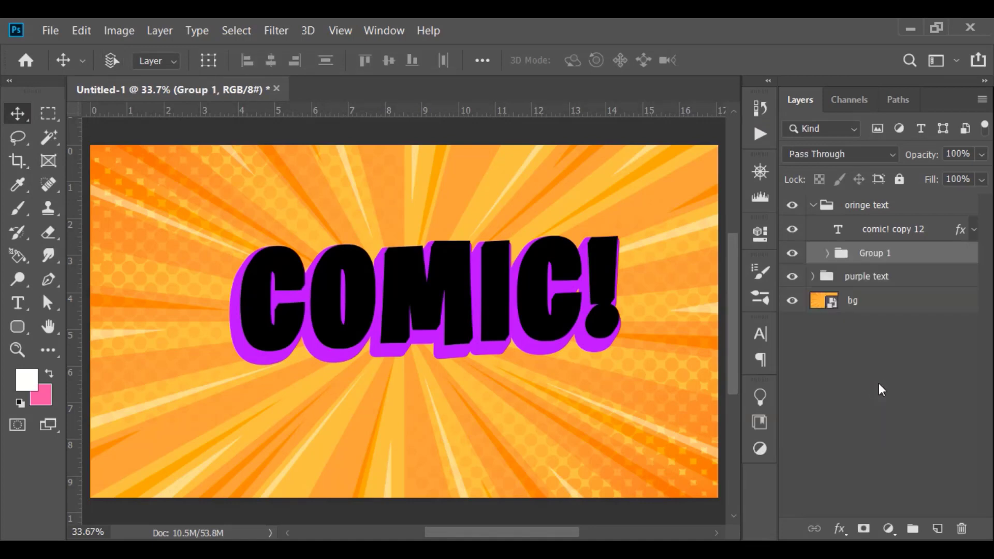
Step: Give Group 1 an orange ff7200 Color Overlay sampled from the sunburst background
double_click(910, 256)
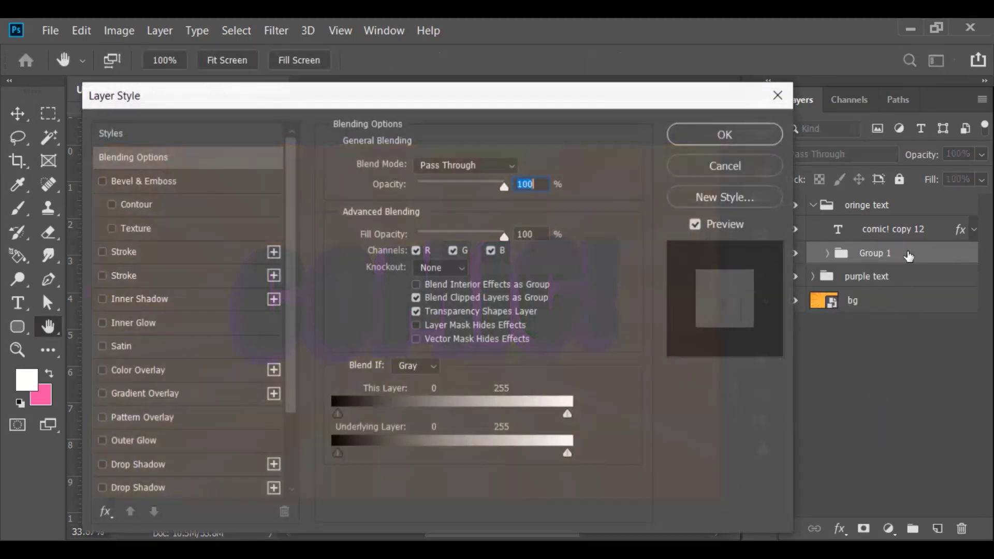
drag(600, 97, 971, 59)
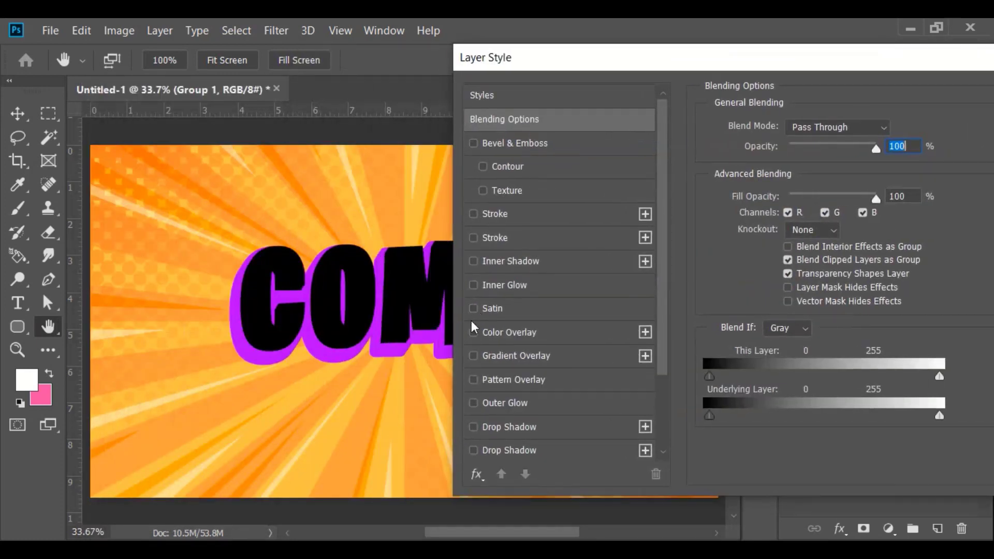
click(472, 332)
click(499, 331)
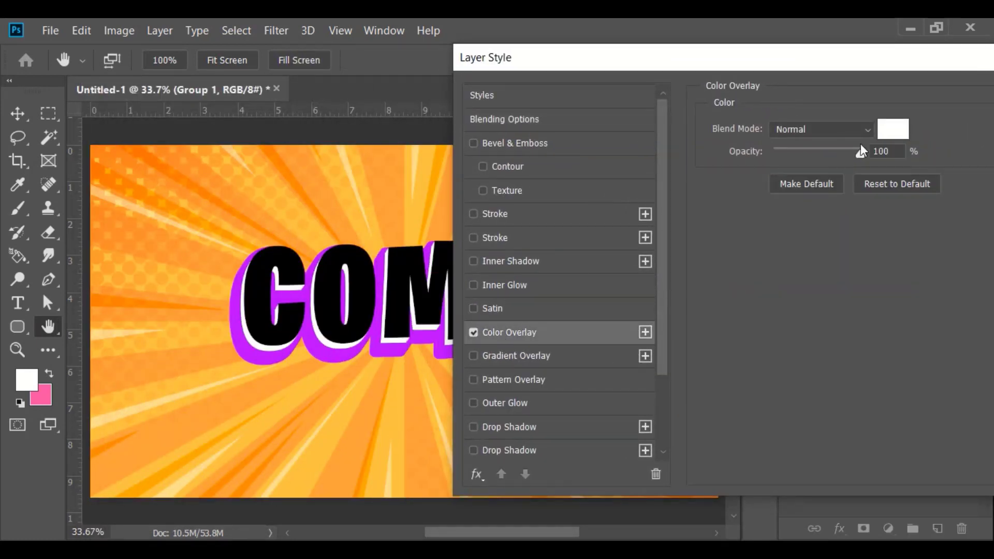
click(893, 130)
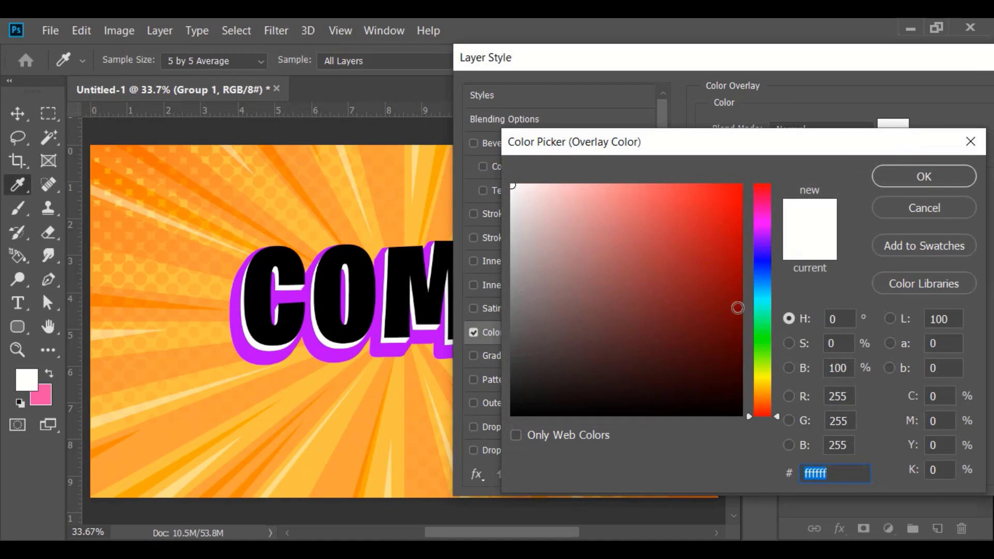
click(762, 397)
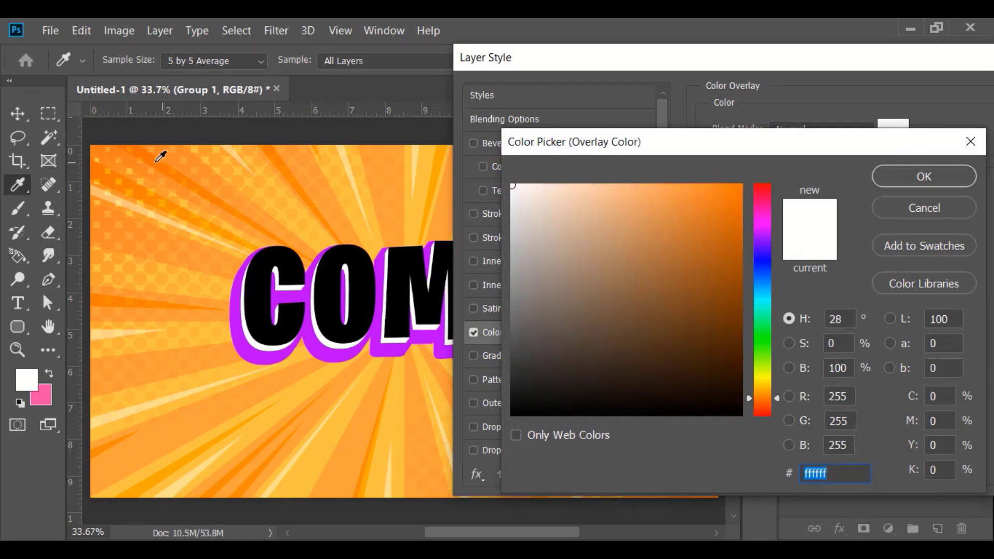
click(151, 160)
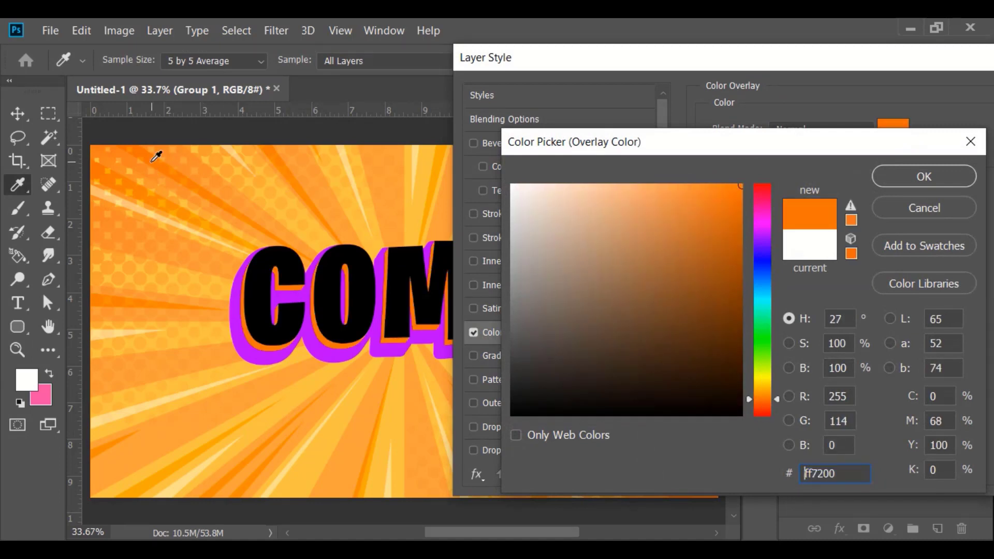
click(882, 183)
drag(813, 62, 660, 67)
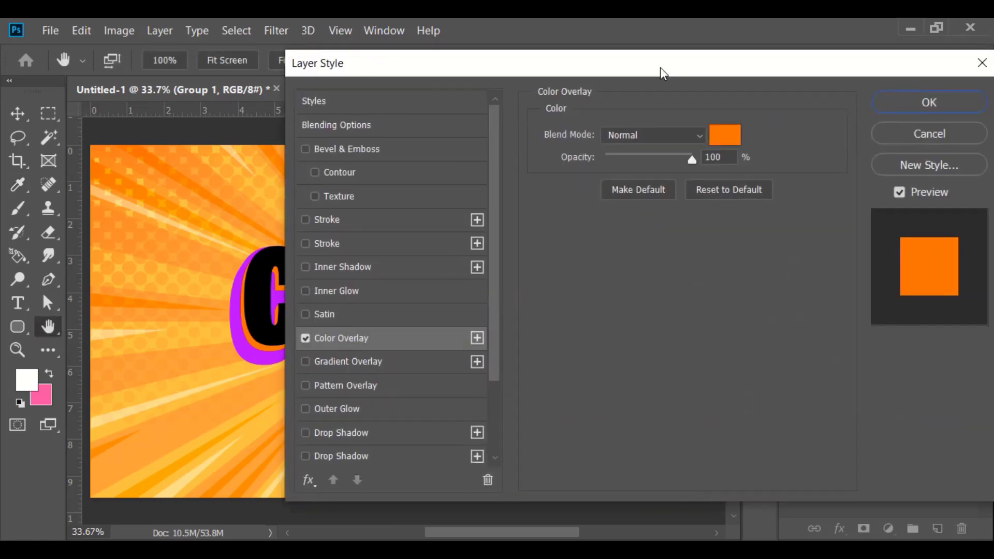
click(911, 106)
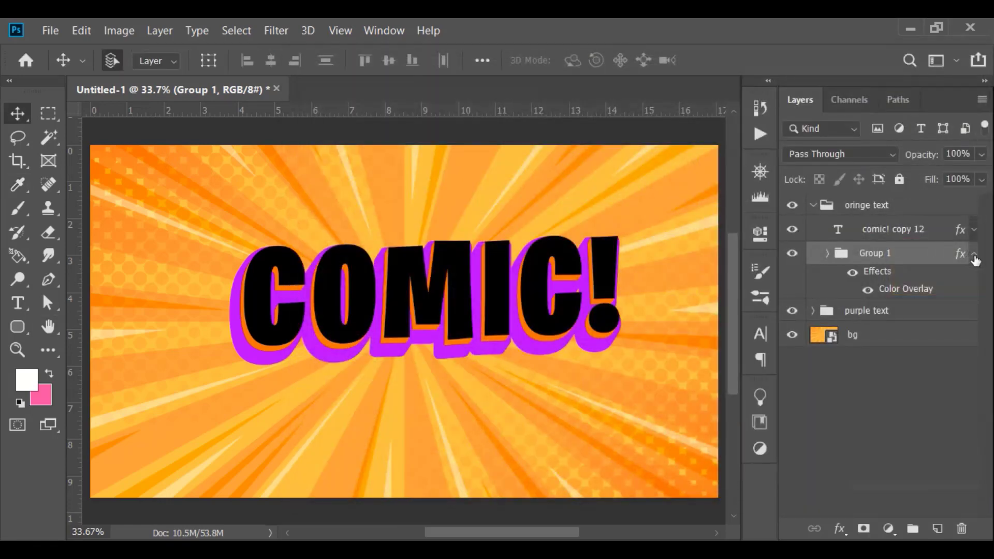
click(973, 255)
Step: Add a yellow-to-orange preset Gradient Overlay to comic! copy 12 at a -80° angle
click(937, 231)
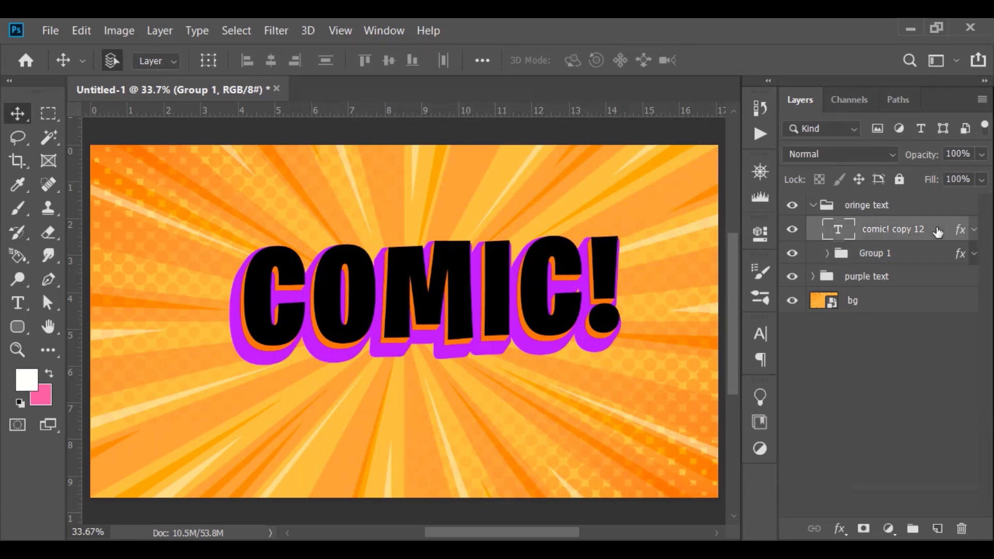
key(h)
double_click(937, 231)
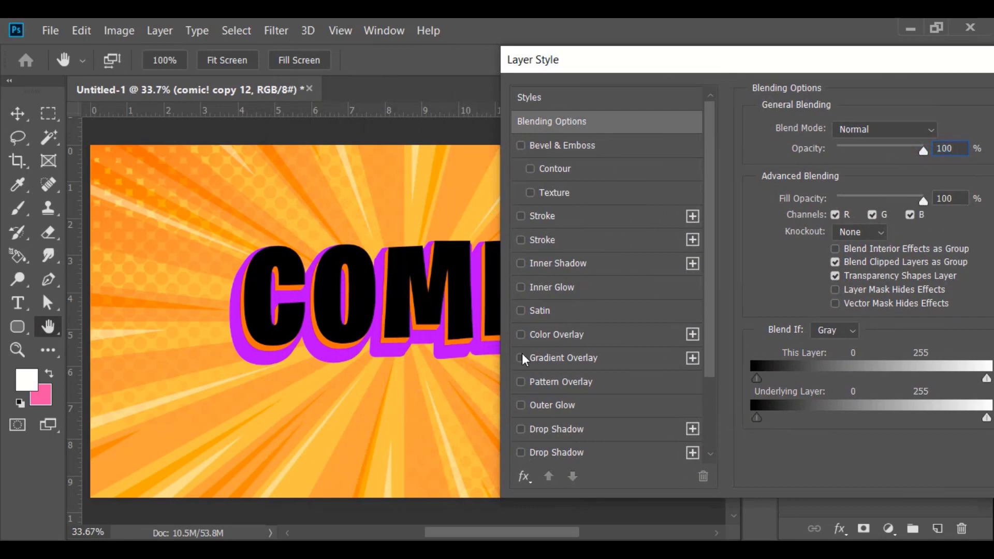
click(522, 358)
drag(458, 536, 495, 536)
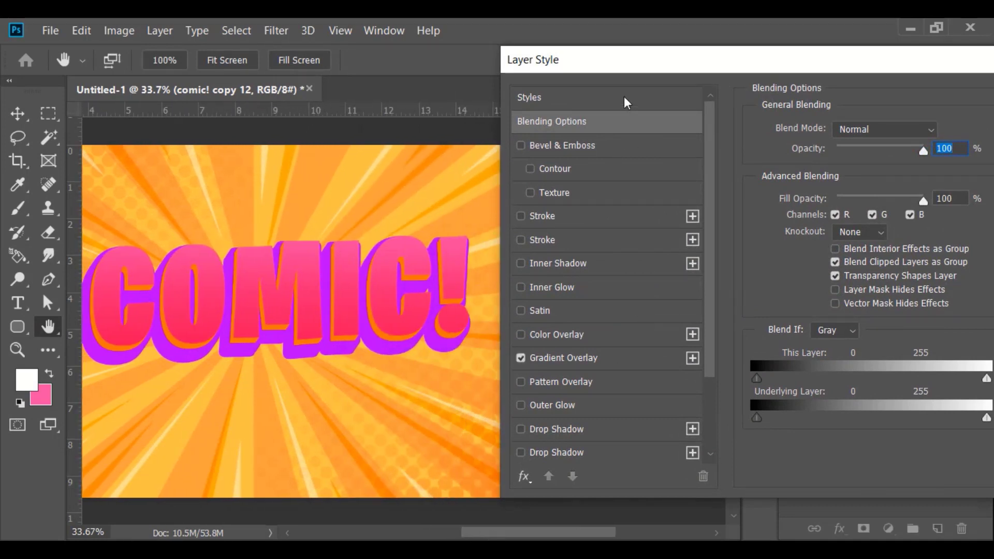
click(555, 360)
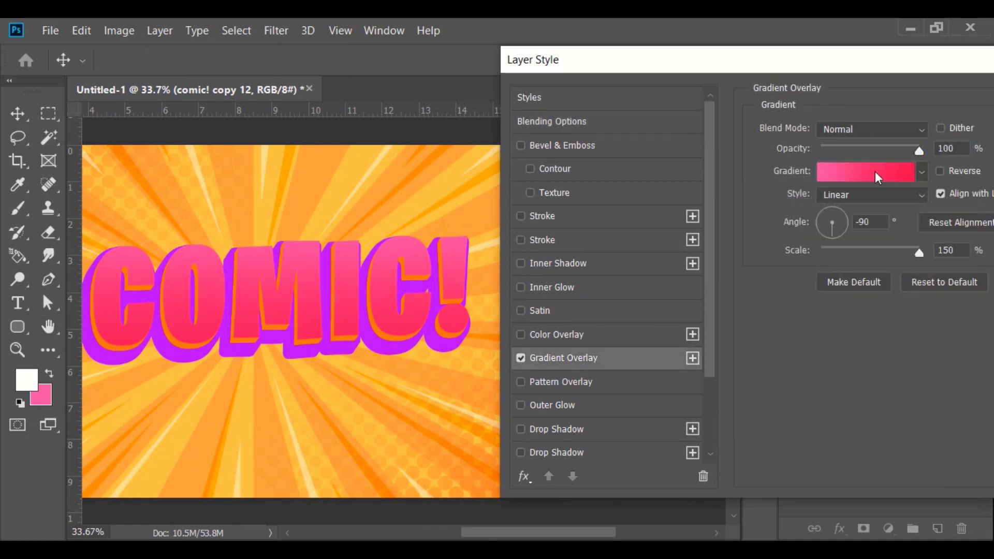
click(832, 179)
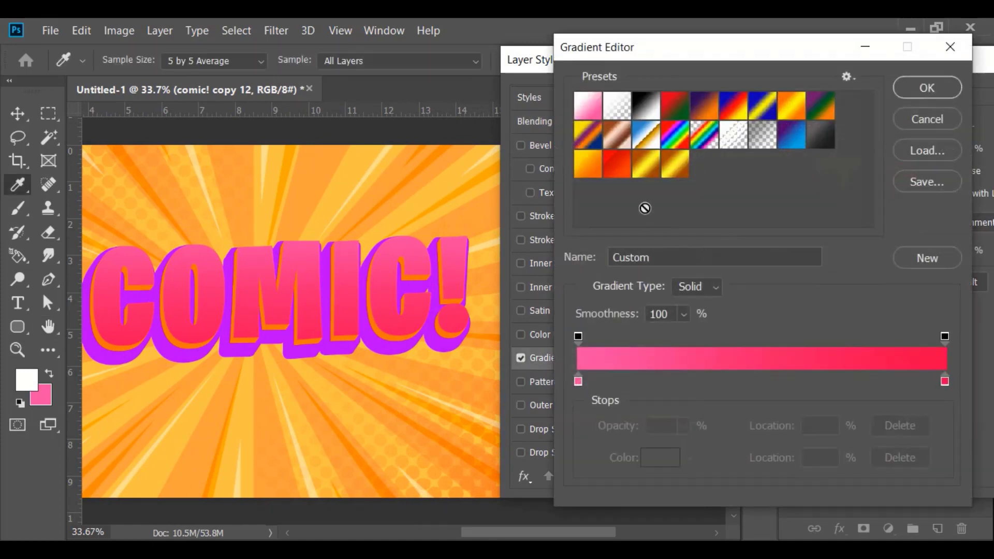
click(589, 165)
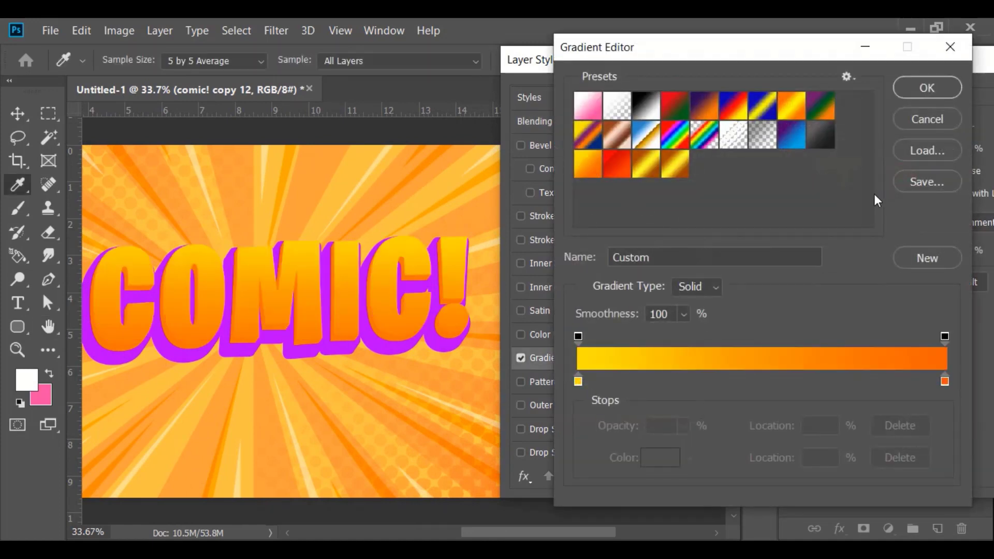
click(950, 82)
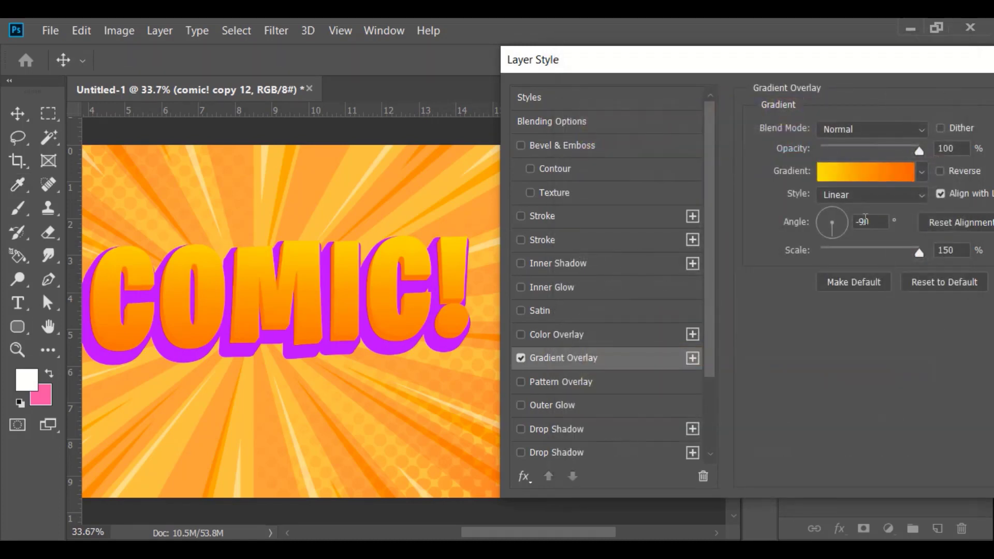
click(835, 239)
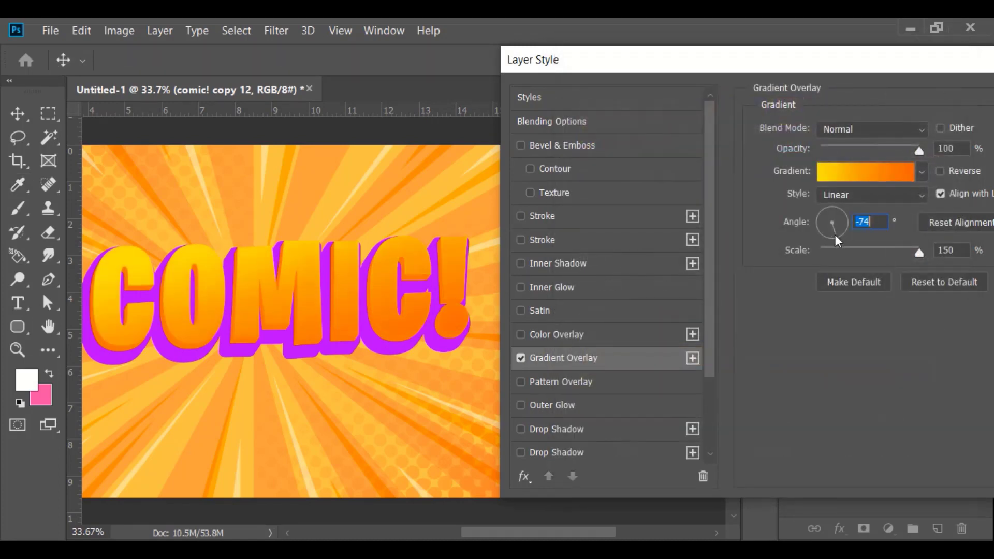
drag(835, 236, 832, 236)
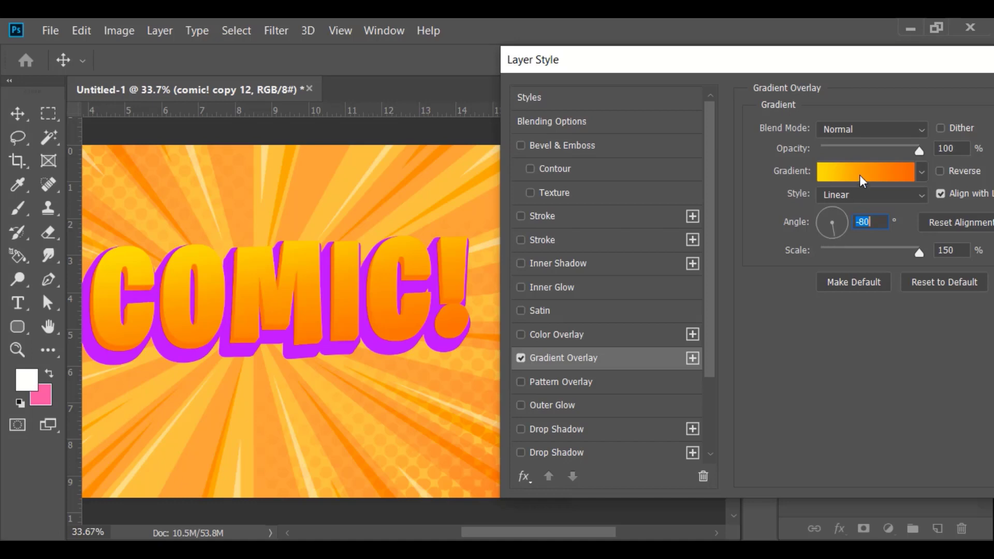
Step: Edit the gradient stops to ffd200 and ff5400 with the midpoint at 54%
click(860, 171)
double_click(578, 382)
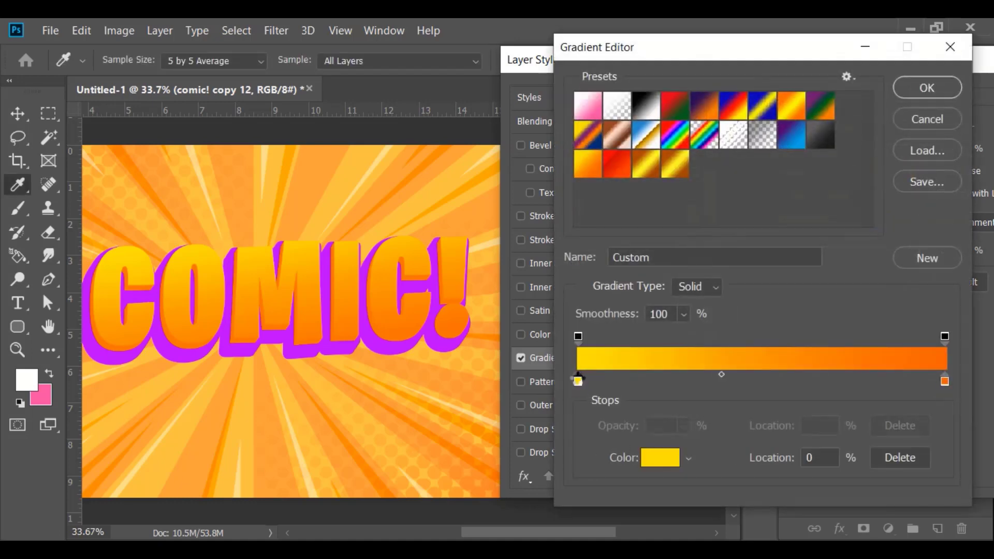
click(757, 383)
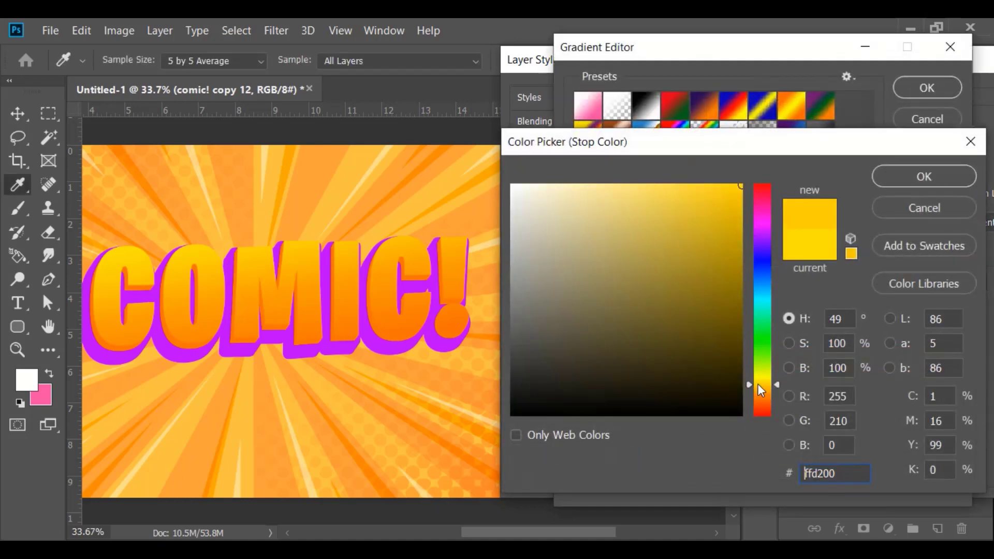
click(919, 177)
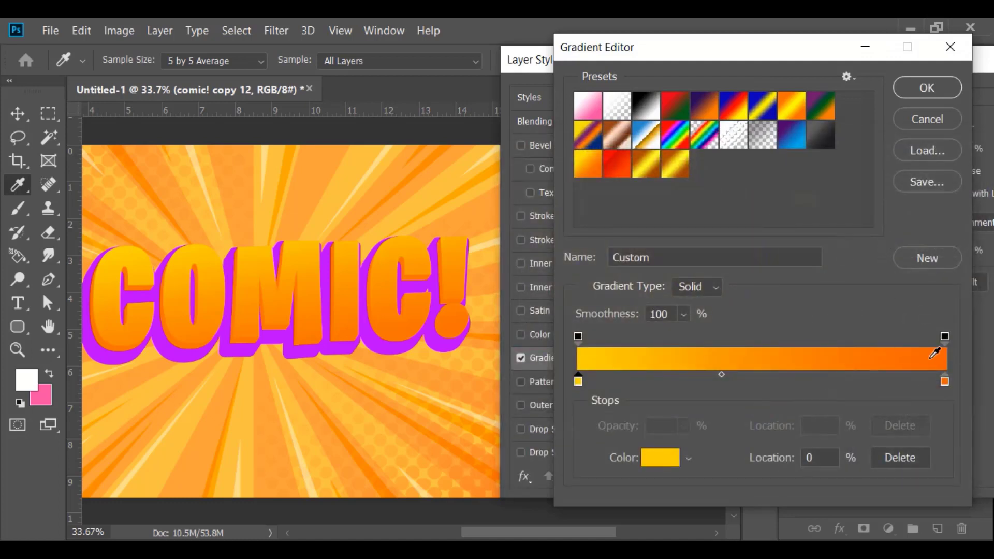
drag(722, 374, 776, 380)
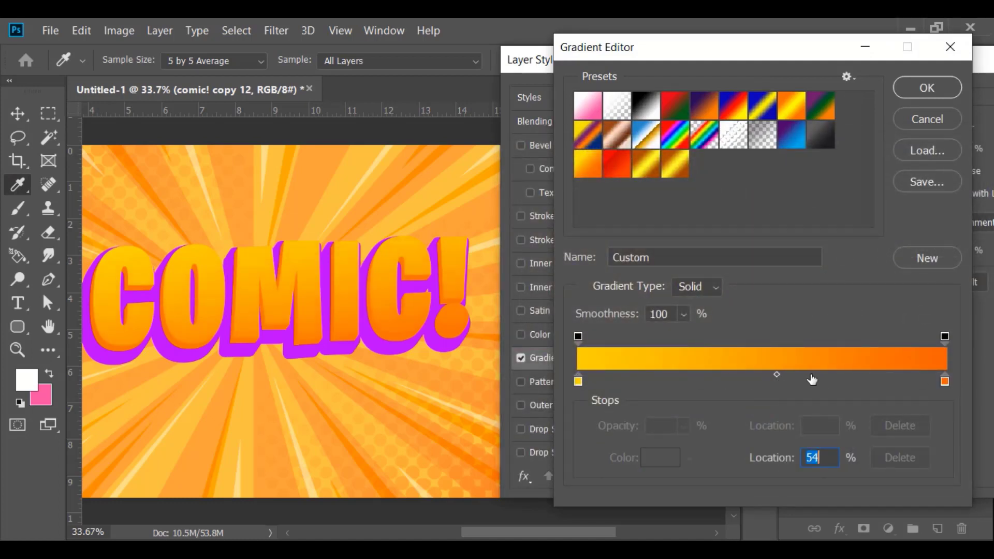
double_click(945, 380)
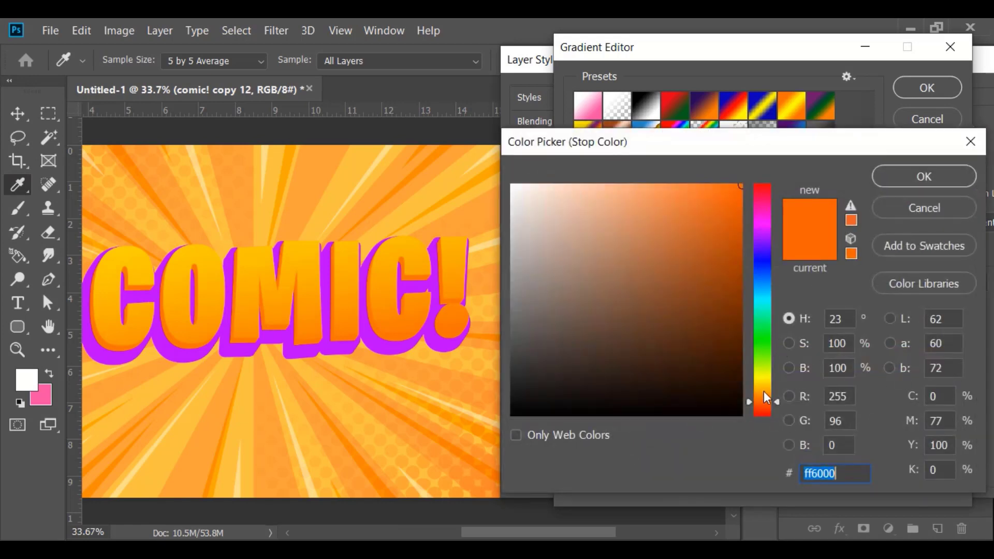
click(762, 397)
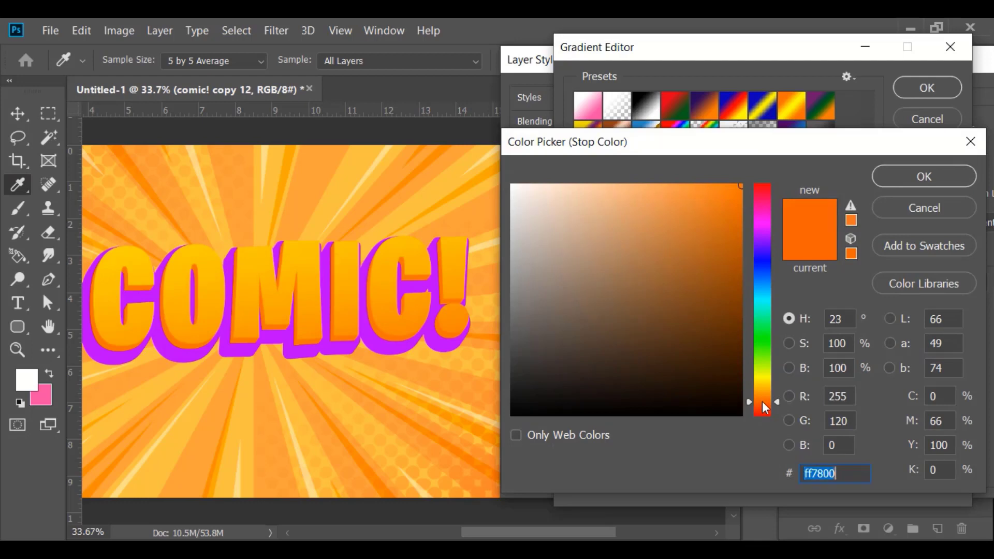
click(762, 402)
click(762, 403)
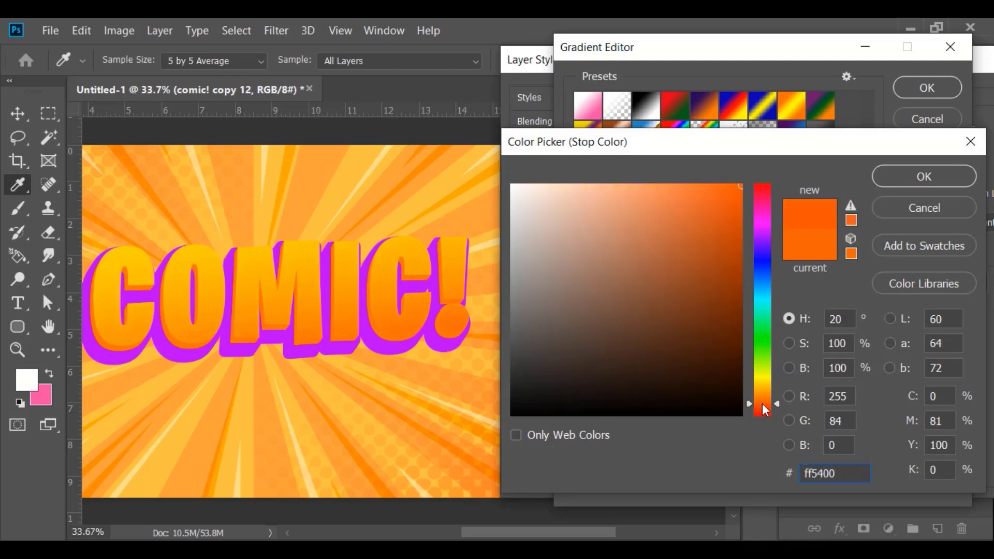
click(917, 197)
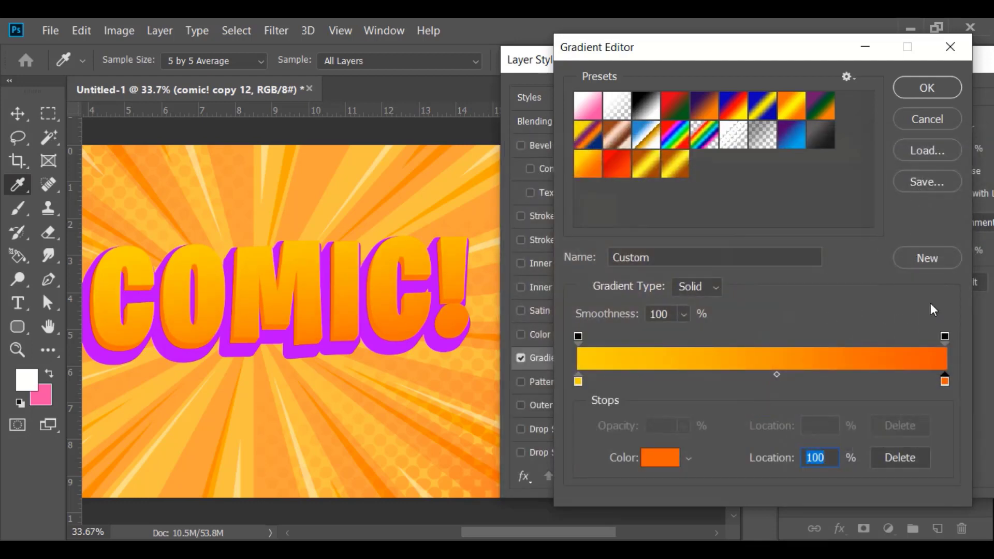
click(926, 89)
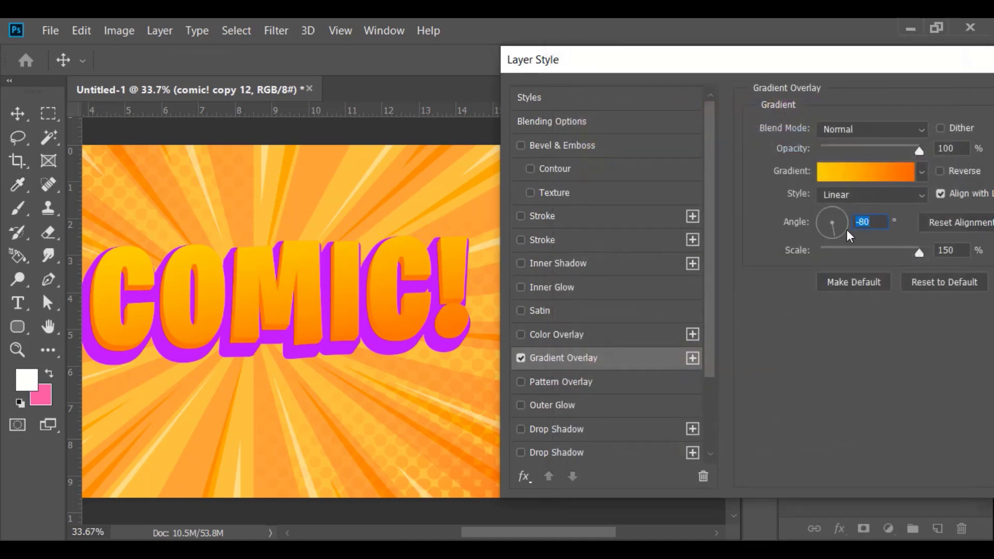
Step: Rotate the gradient overlay angle to -87° and move the dialog aside to view the canvas
drag(834, 241, 831, 240)
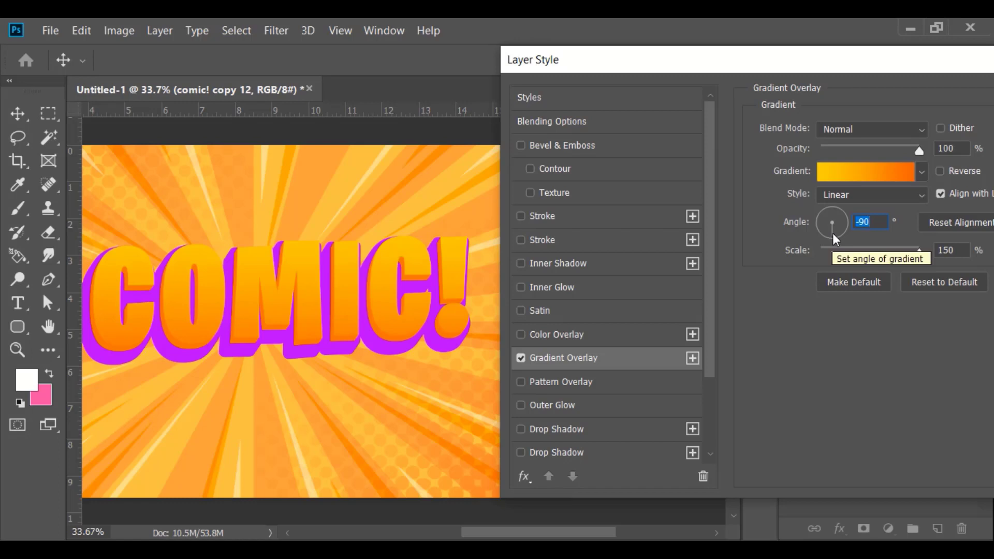
click(833, 240)
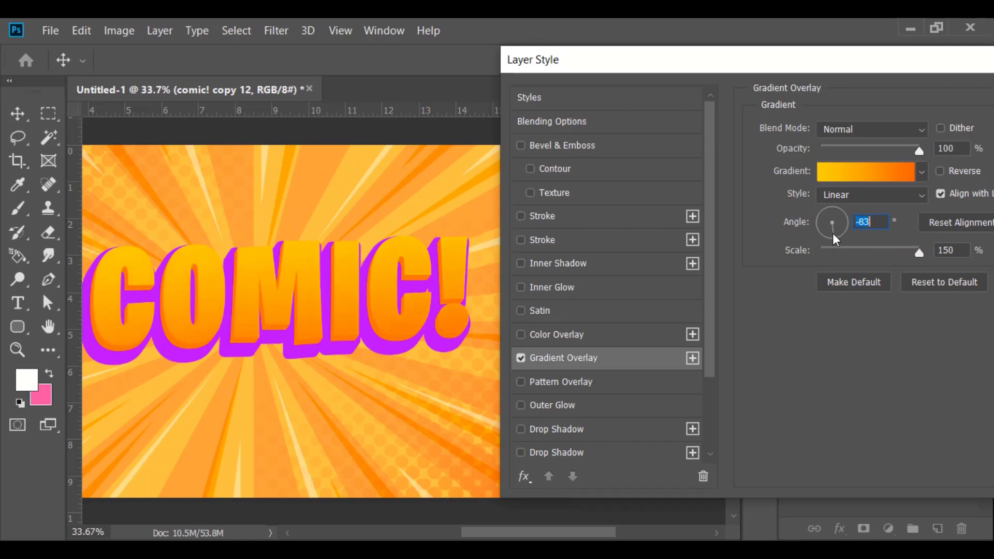
drag(834, 240, 841, 200)
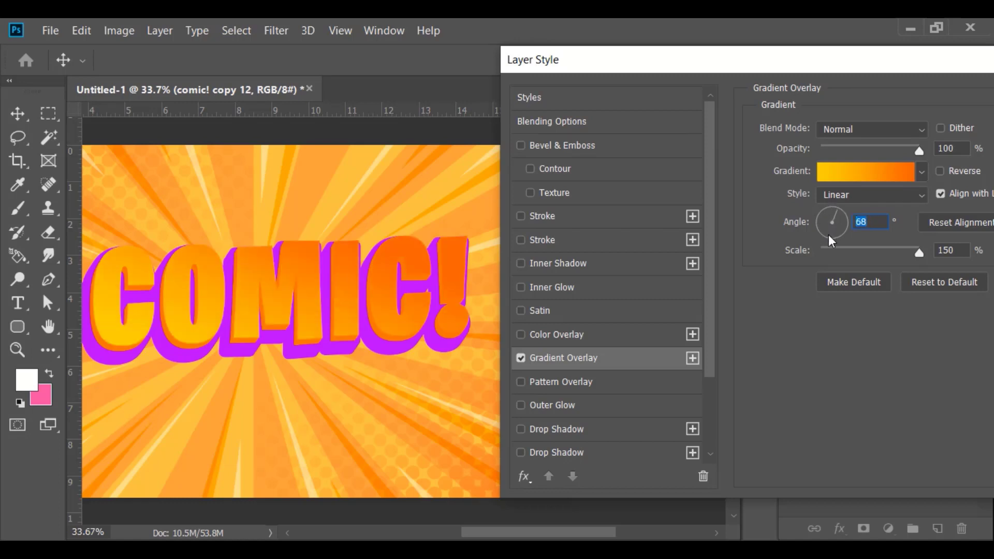
click(831, 208)
click(834, 239)
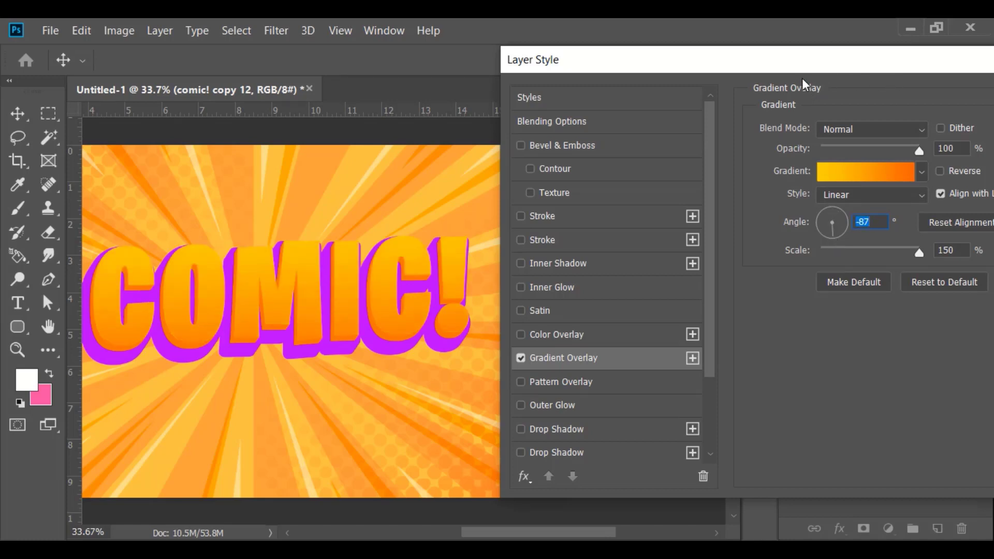
mouse_move(795, 72)
mouse_down()
mouse_move(777, 78)
mouse_move(796, 68)
mouse_up()
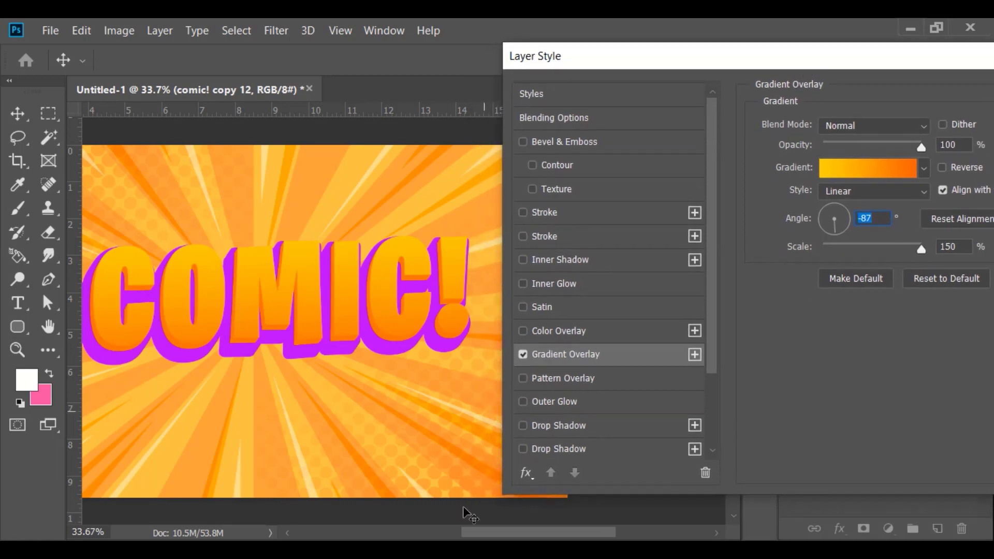
drag(471, 533, 465, 532)
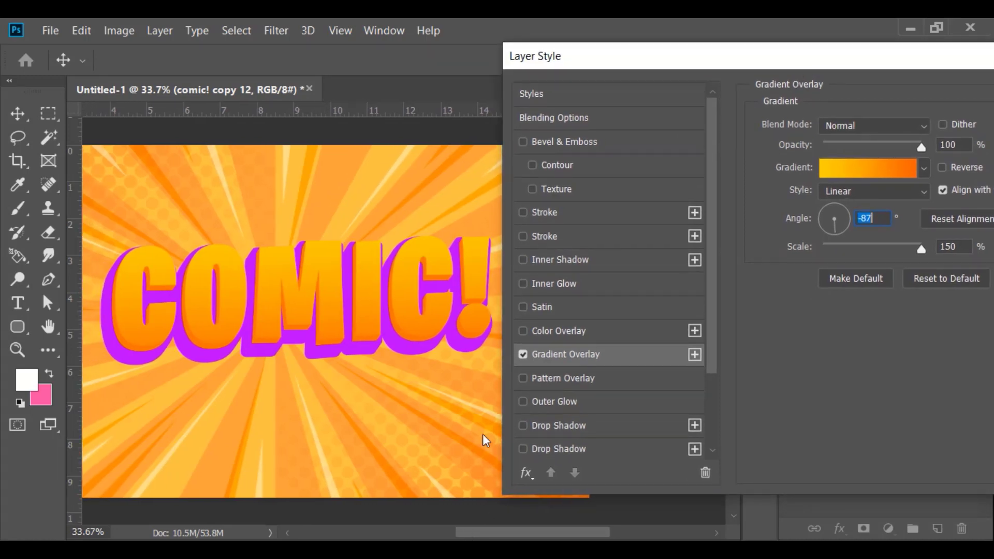
Step: Enable a white Inner Shadow on the top text, angled left, with a smooth contour
click(523, 260)
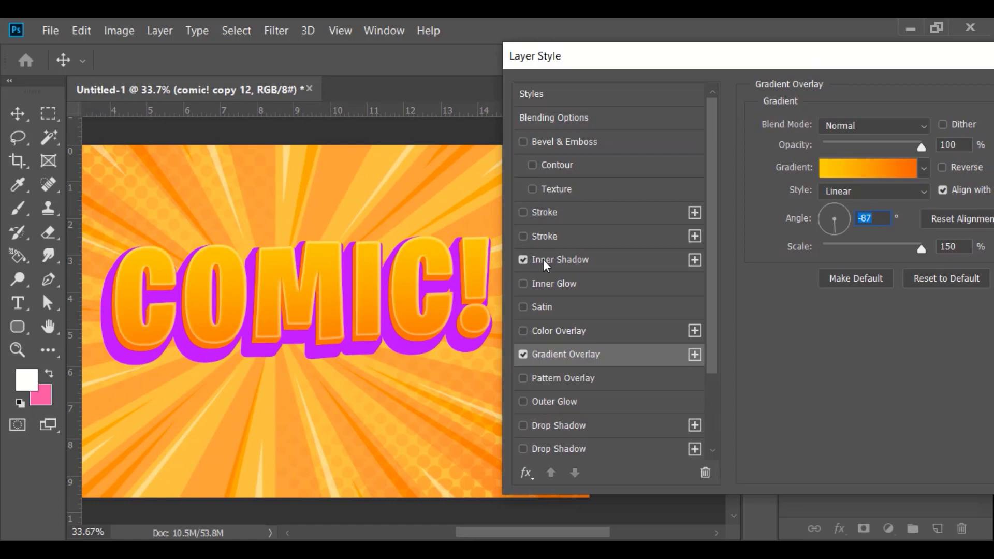
click(542, 259)
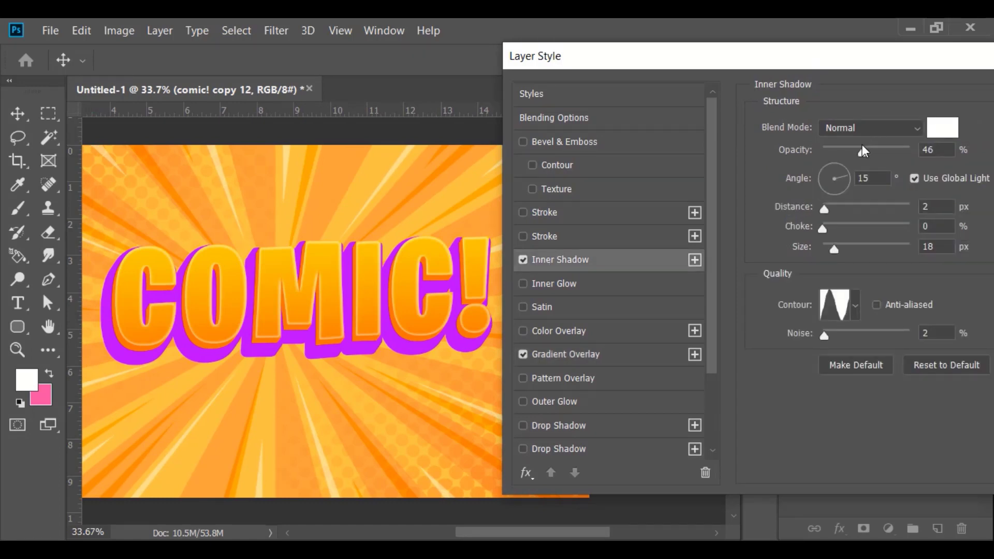
drag(863, 151, 880, 151)
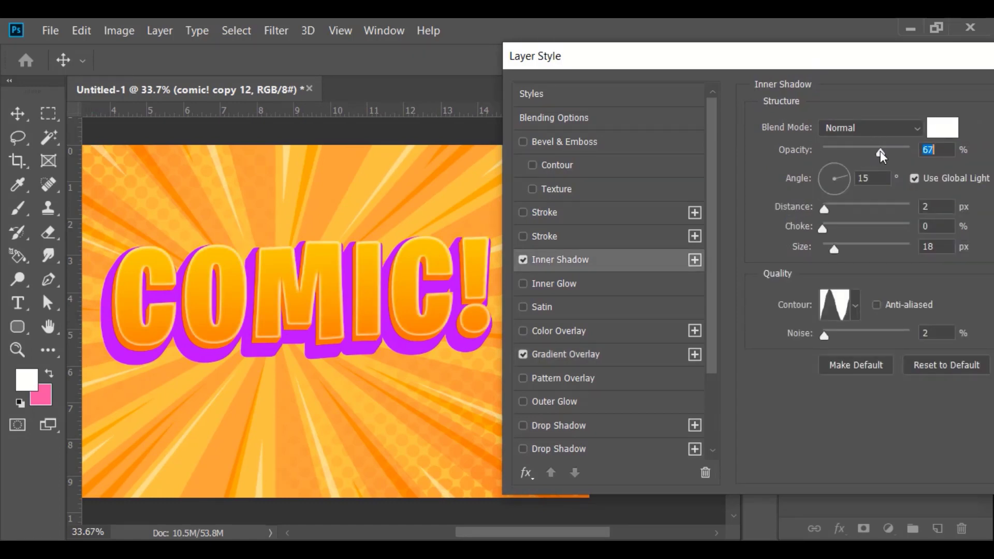
click(823, 179)
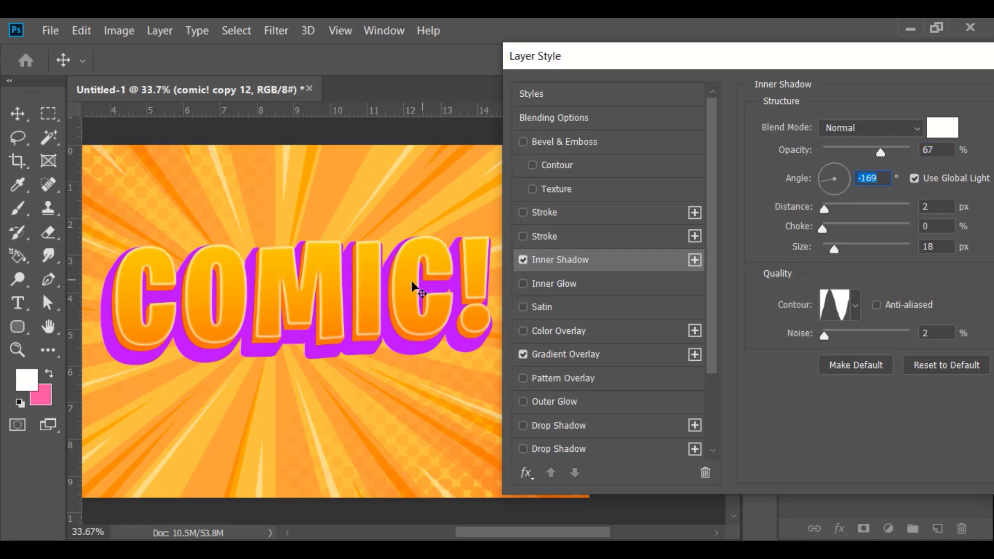
drag(412, 281, 415, 284)
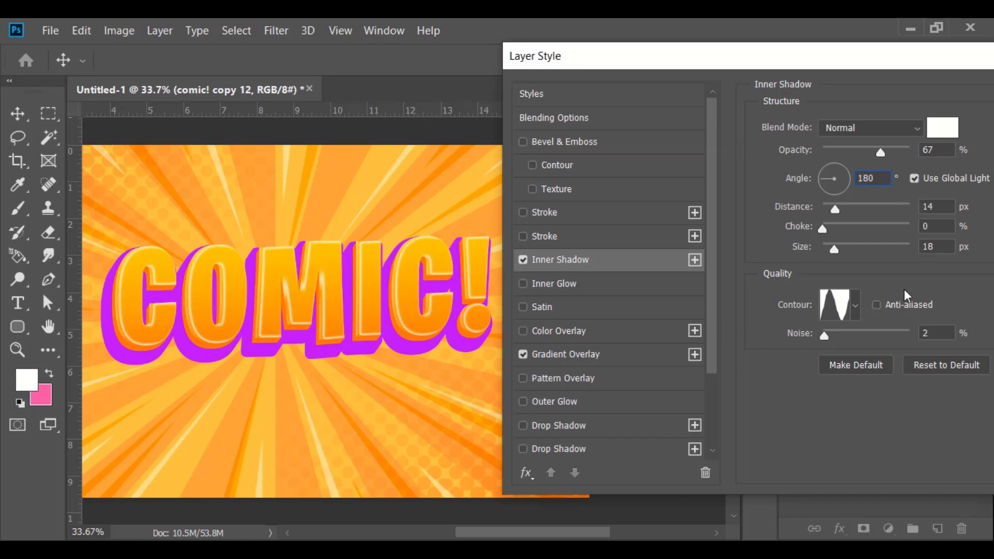
click(856, 304)
click(776, 354)
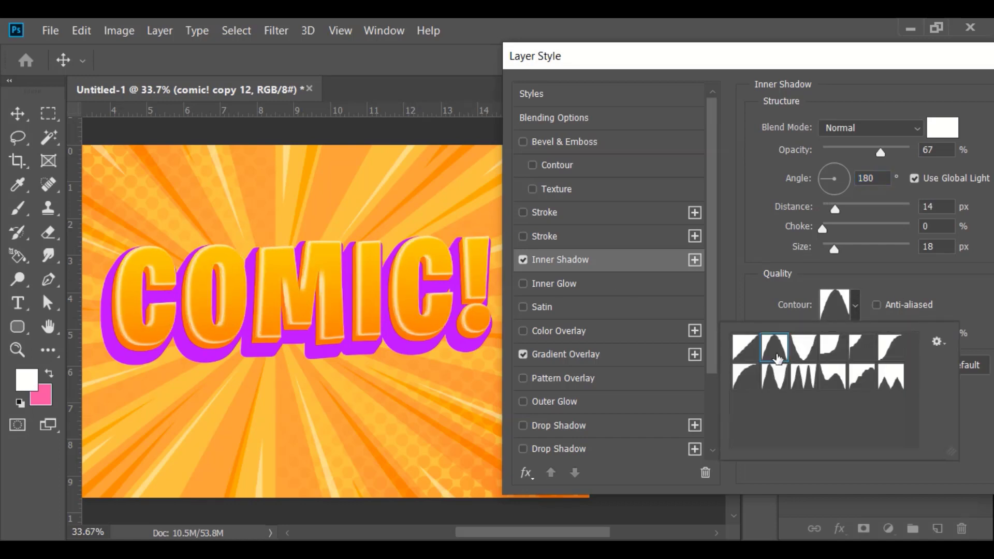
click(905, 292)
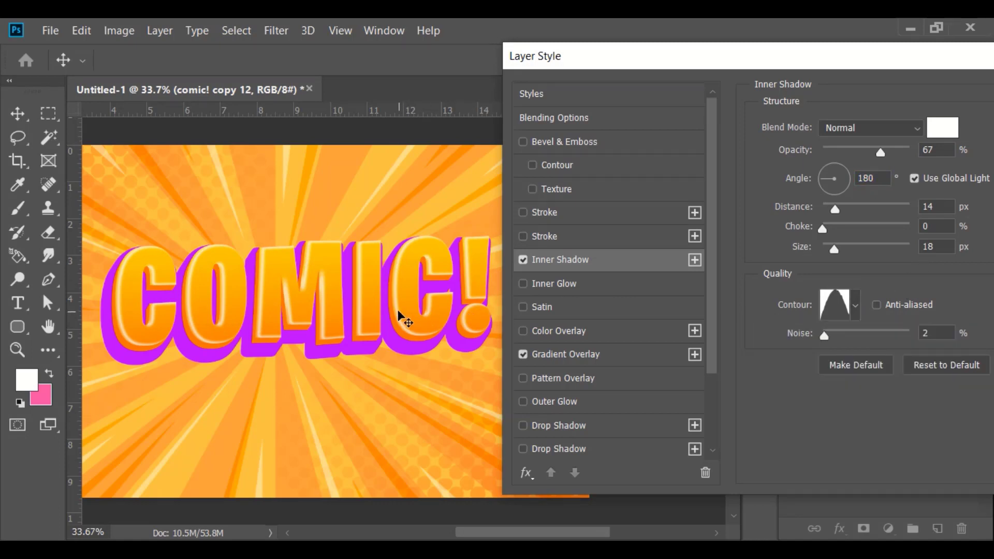
drag(399, 312, 391, 312)
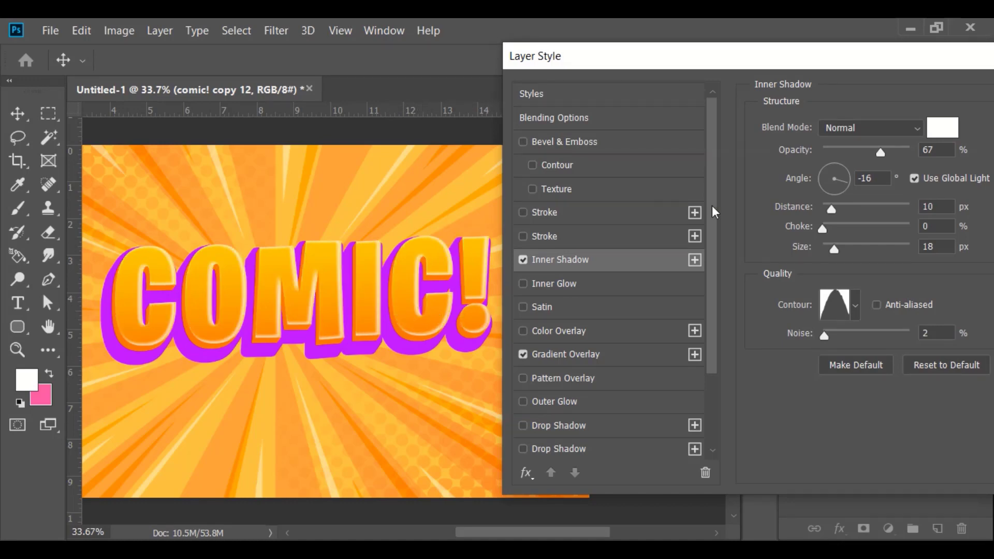
drag(829, 178, 816, 179)
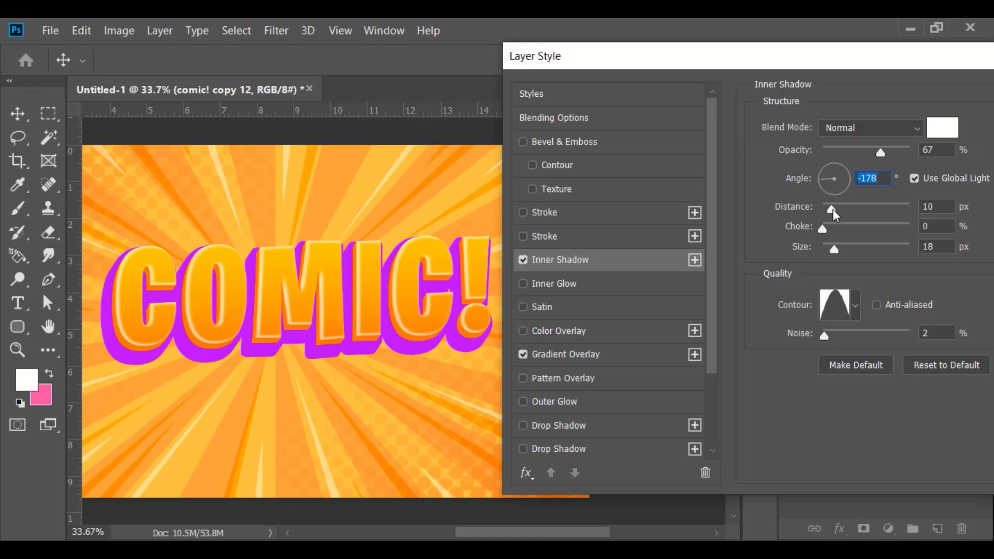
drag(831, 209, 827, 209)
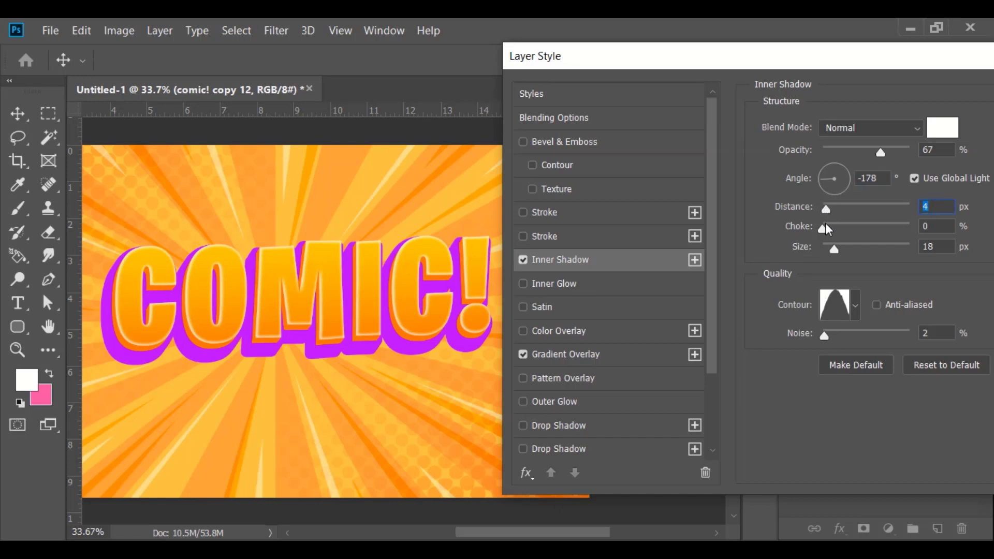
Step: Set the inner shadow distance to 3 px and shrink its size
key(Tab)
click(943, 208)
key(BackSpace)
text(3)
drag(834, 250, 831, 254)
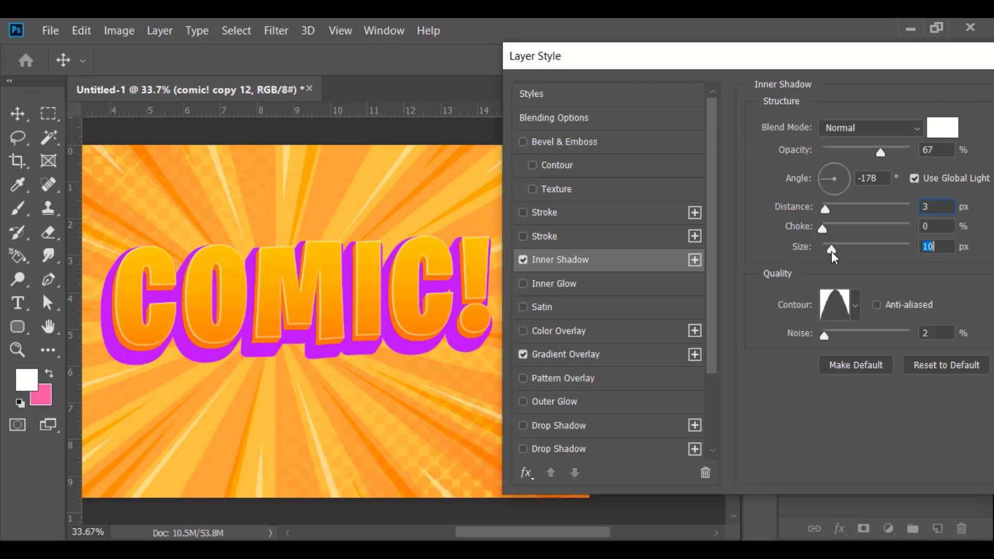
Step: Try Overlay blending, then return the inner shadow to Normal and readjust its opacity
click(841, 129)
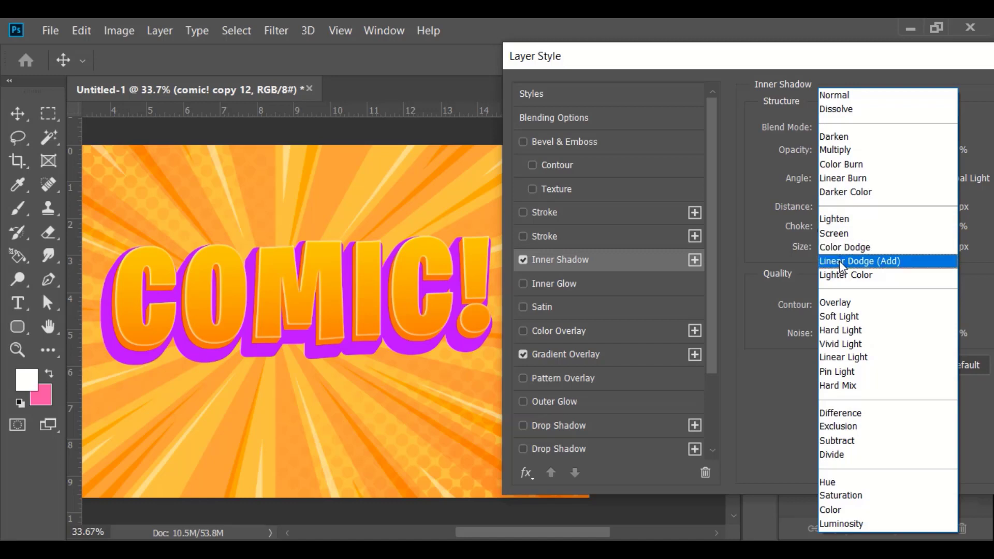
click(840, 305)
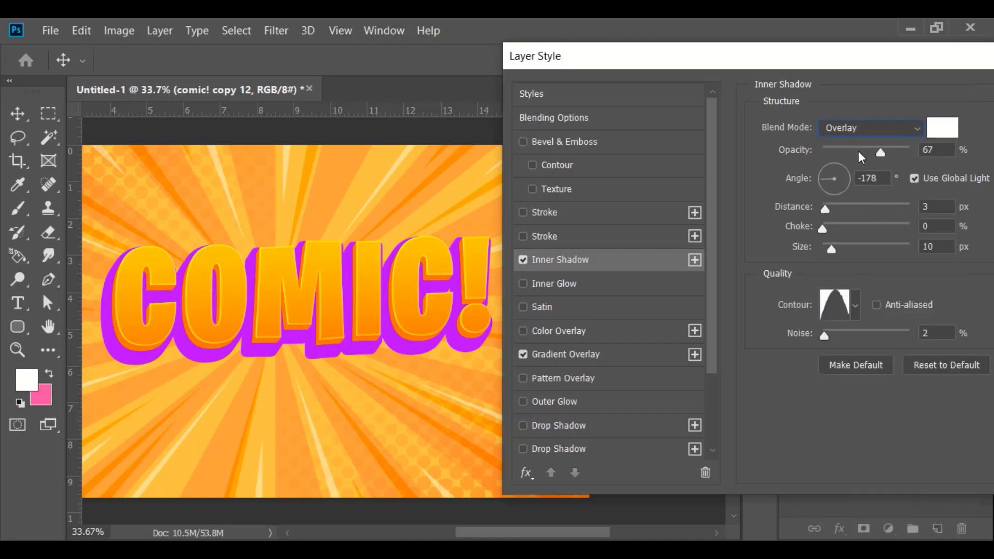
drag(874, 155, 900, 154)
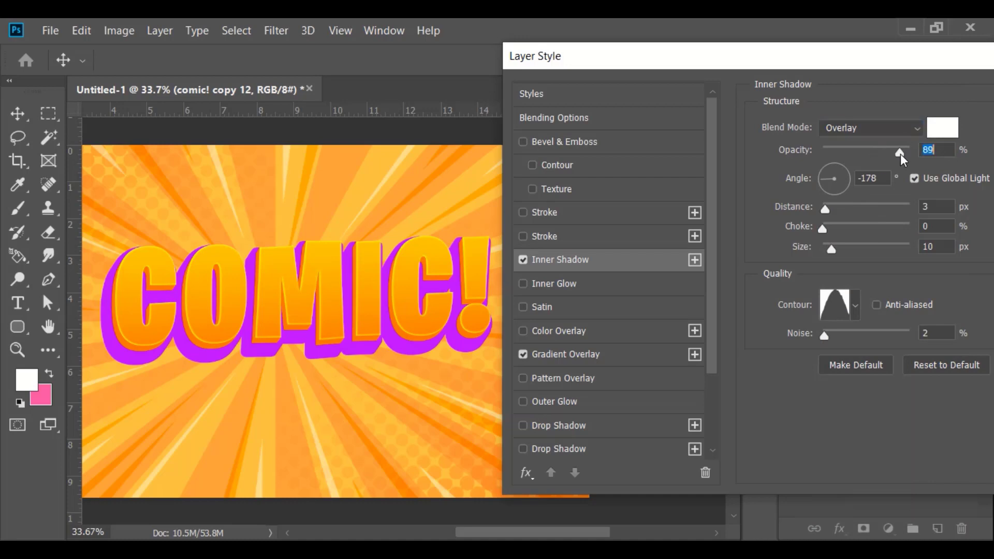
click(874, 126)
click(827, 97)
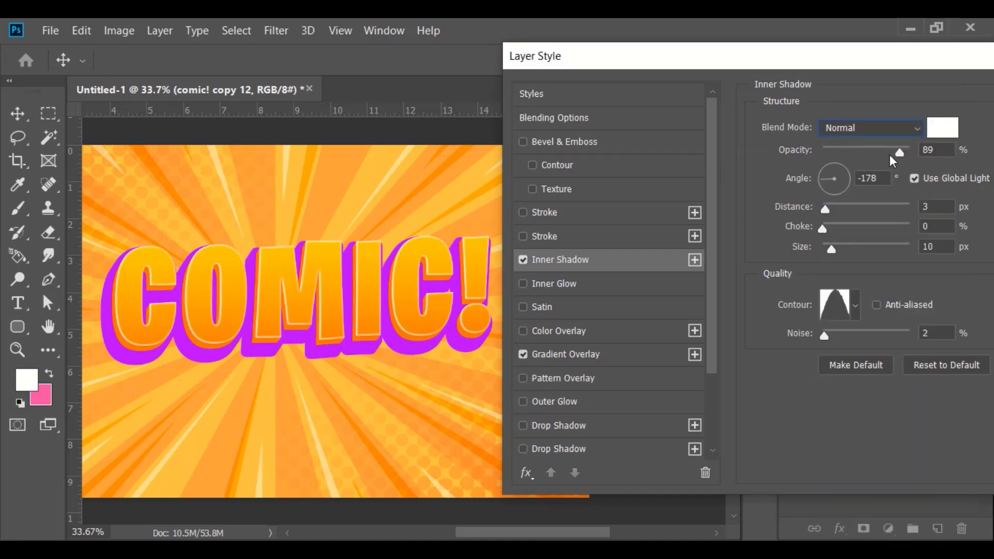
mouse_move(900, 151)
mouse_down()
mouse_move(860, 151)
mouse_move(893, 151)
mouse_move(886, 132)
mouse_up()
Step: Raise the inner shadow size to 14 px and apply the layer style
drag(801, 247, 806, 249)
click(795, 150)
drag(771, 67, 524, 96)
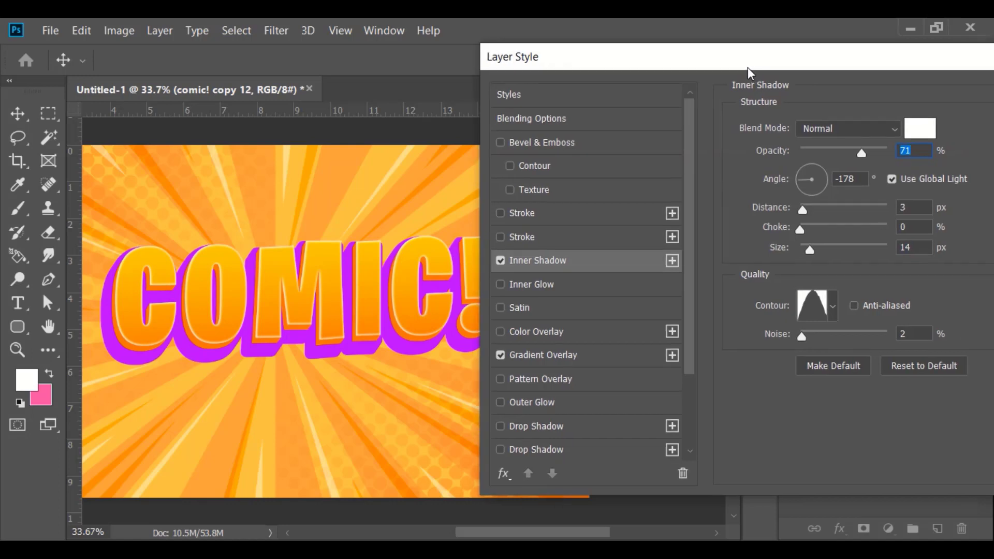
click(874, 132)
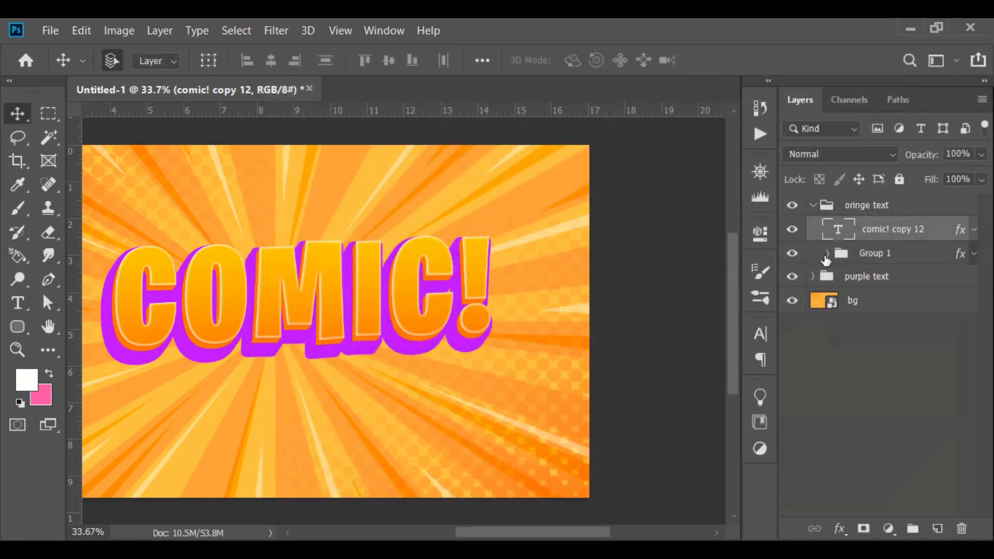
Step: Expand the purple text group and turn on an inner shadow for comic! copy 5
click(813, 205)
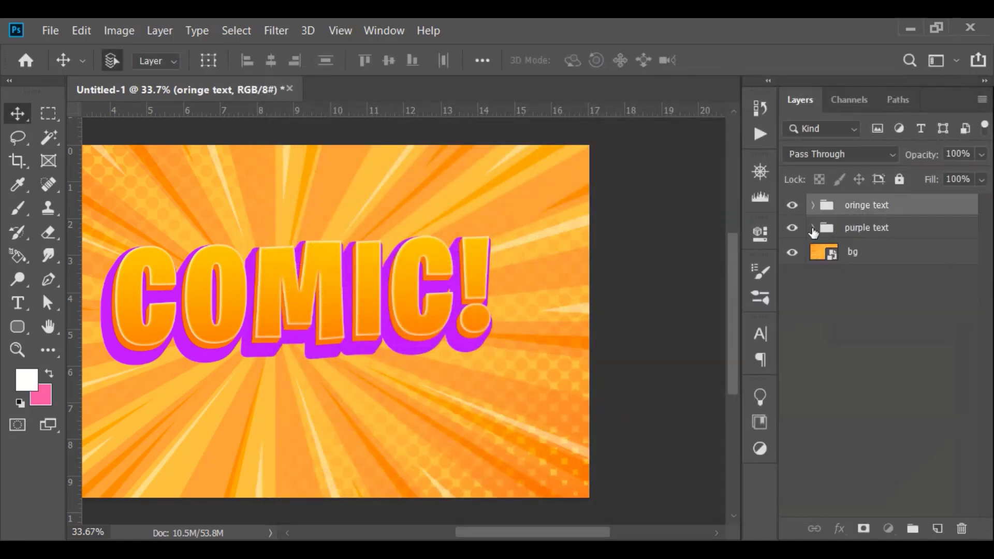
click(812, 228)
click(847, 253)
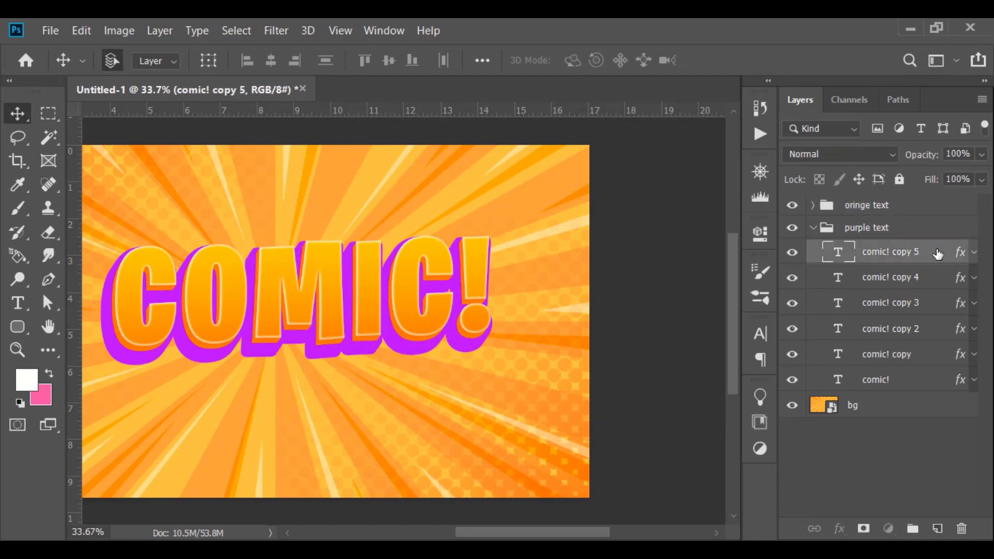
key(h)
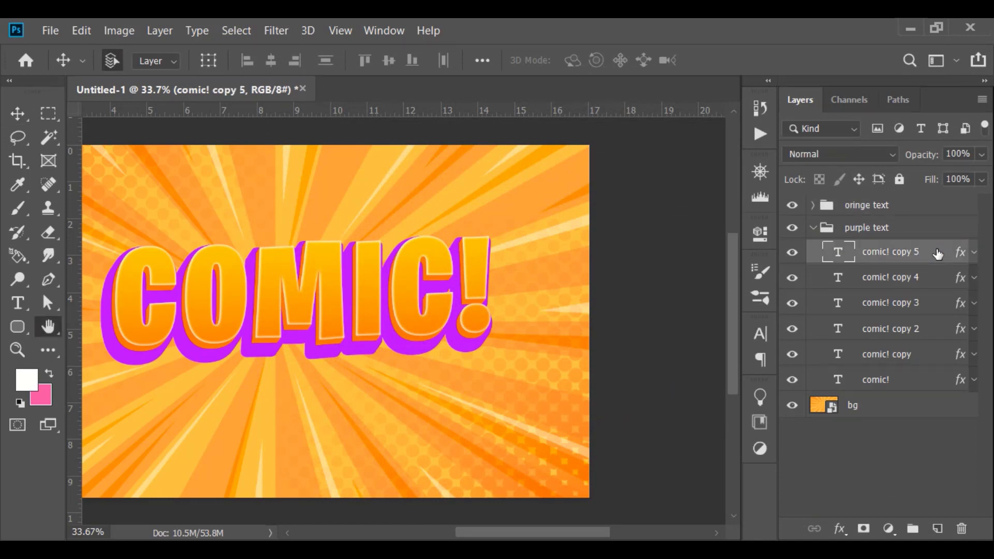
double_click(938, 254)
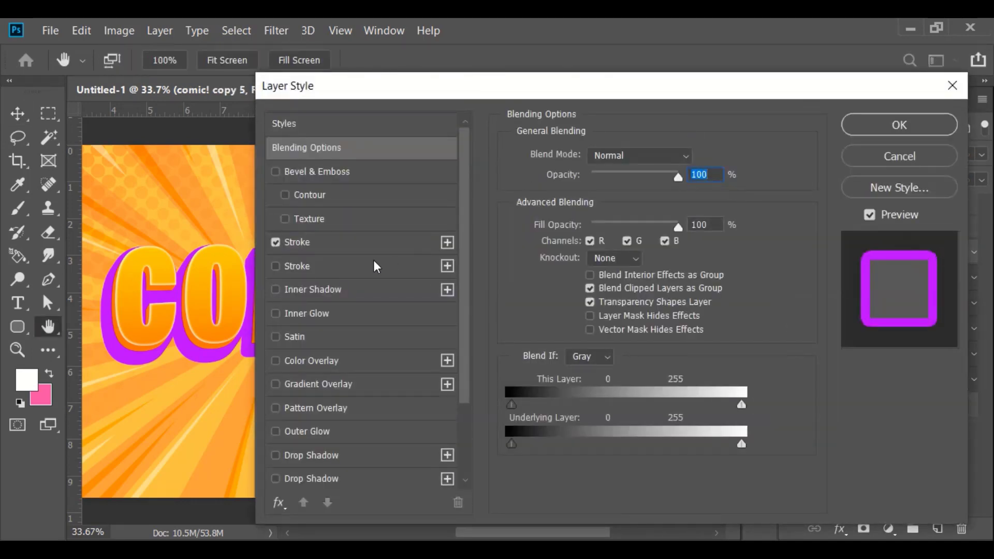
click(276, 290)
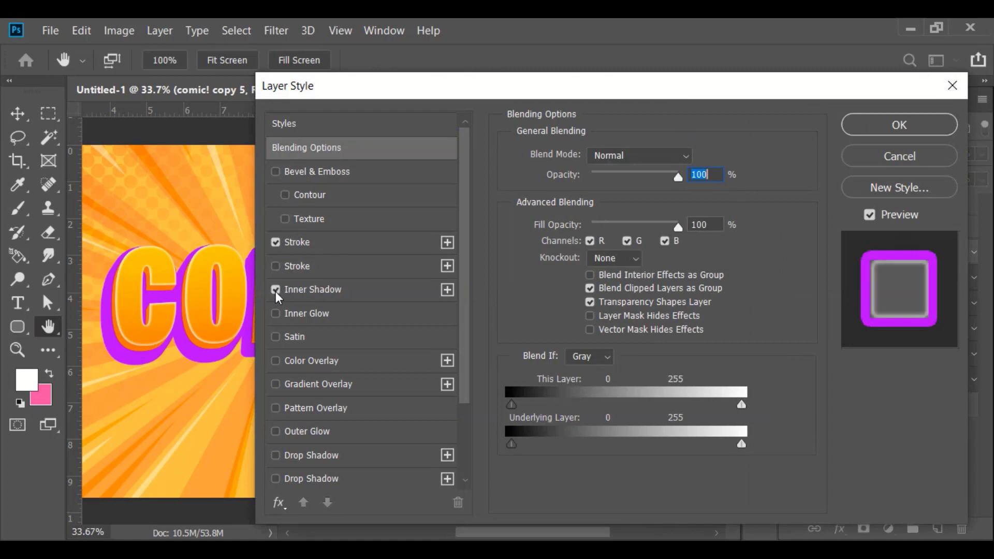
click(306, 289)
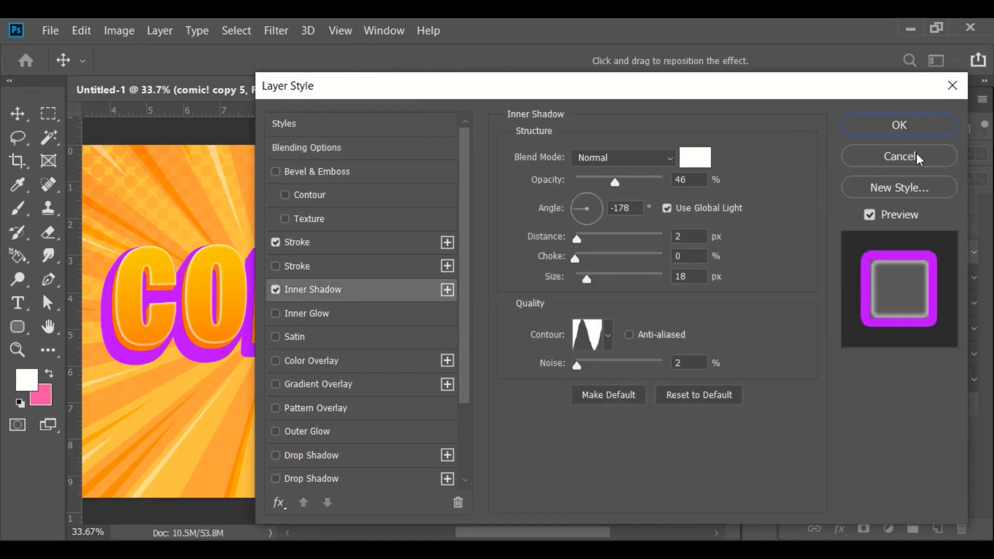
click(900, 156)
Step: Convert comic! copy 5 and the base comic! layer into smart objects
right_click(934, 259)
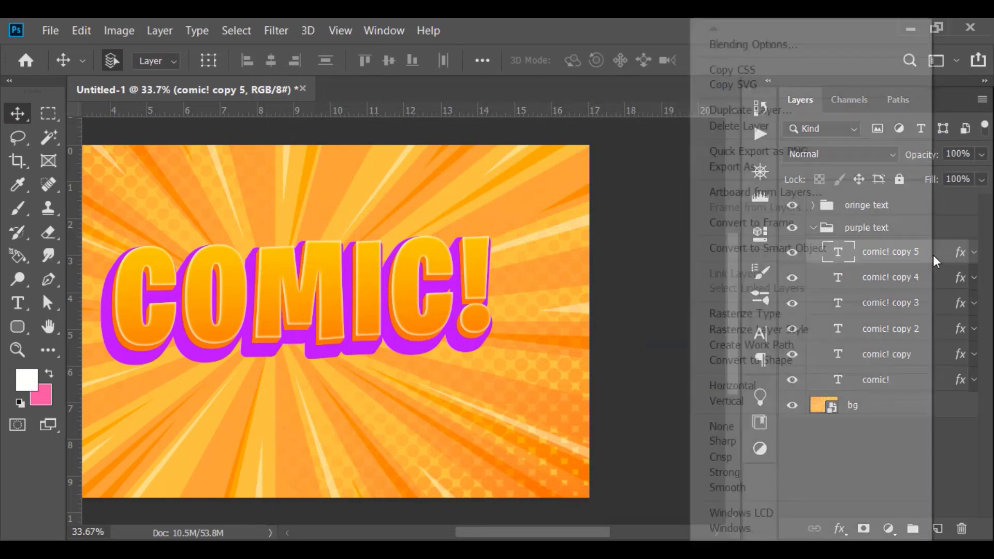
click(799, 248)
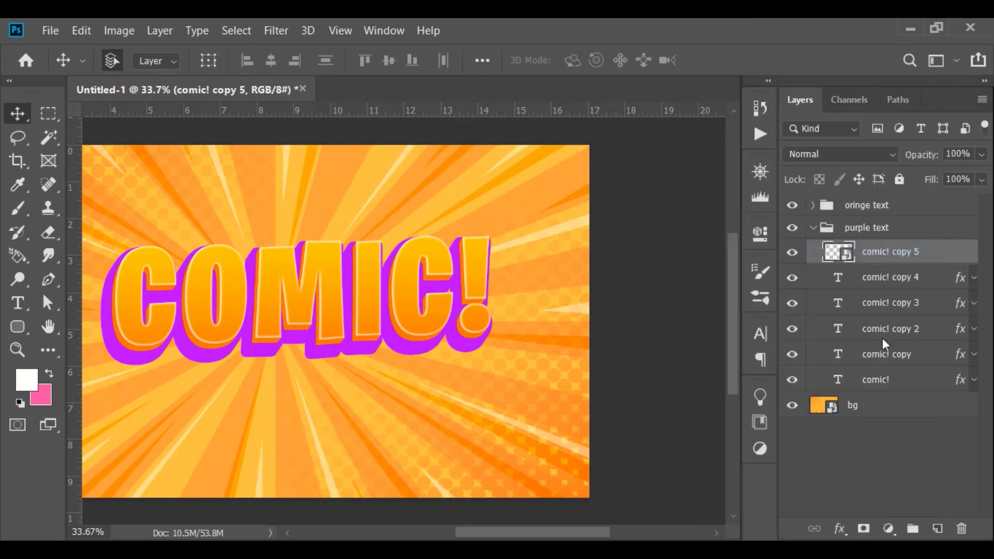
right_click(909, 381)
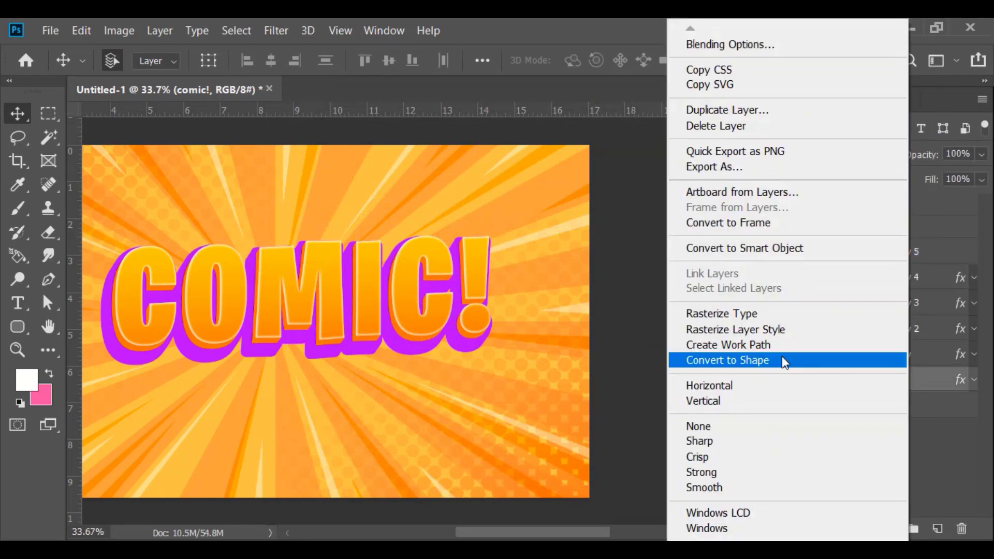
click(744, 249)
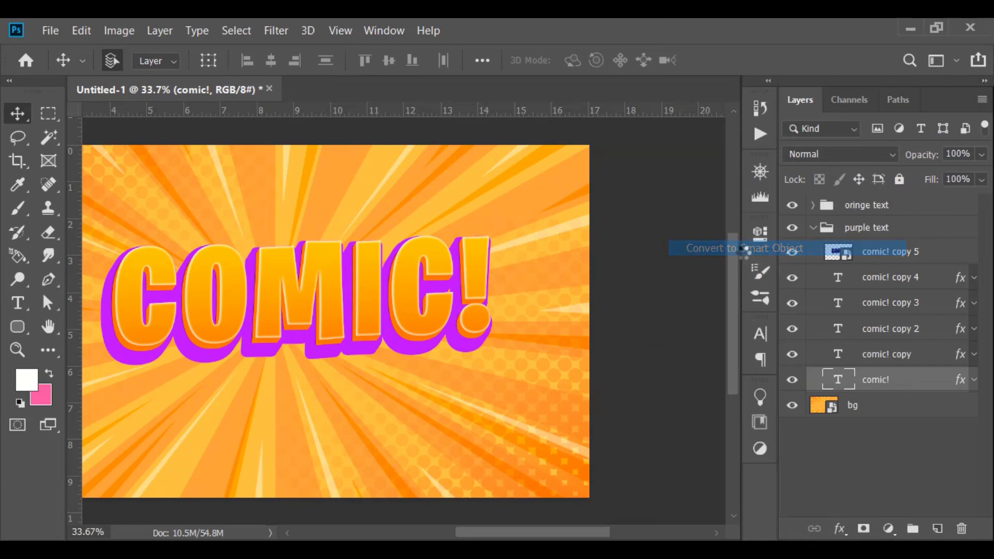
click(941, 259)
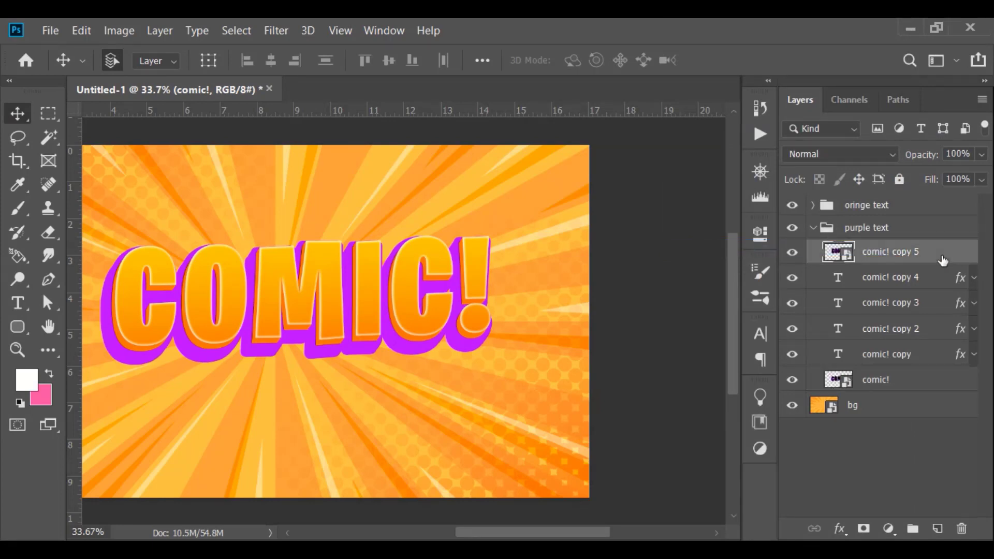
Step: Enable an inner shadow on comic! copy 5 and lower its opacity to 45%
double_click(942, 259)
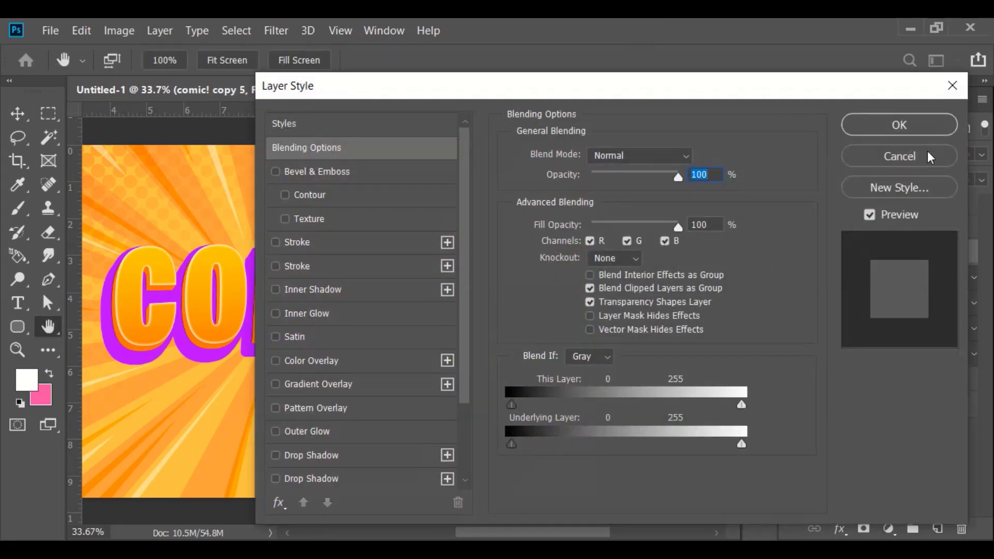
click(929, 156)
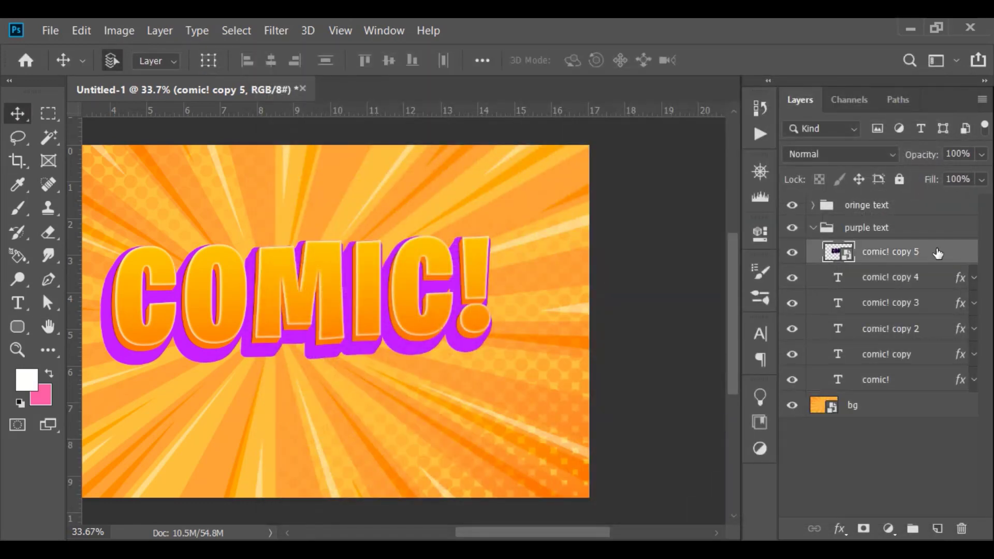
double_click(938, 253)
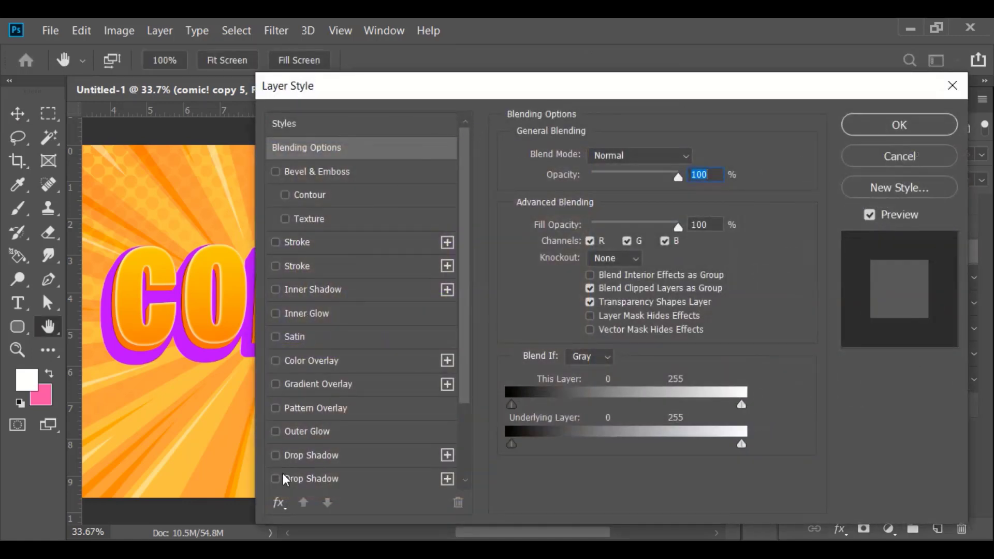
click(275, 289)
click(300, 288)
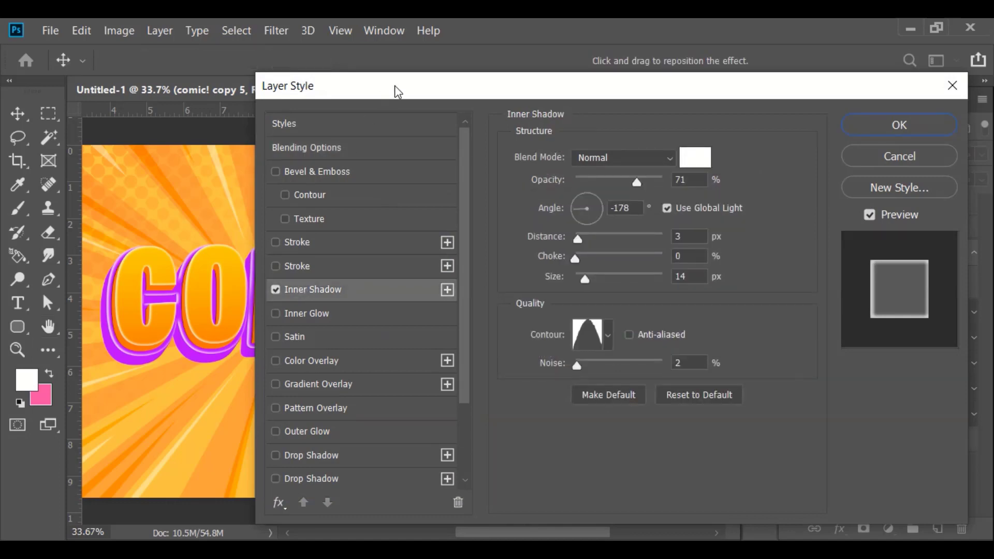
drag(395, 91, 467, 97)
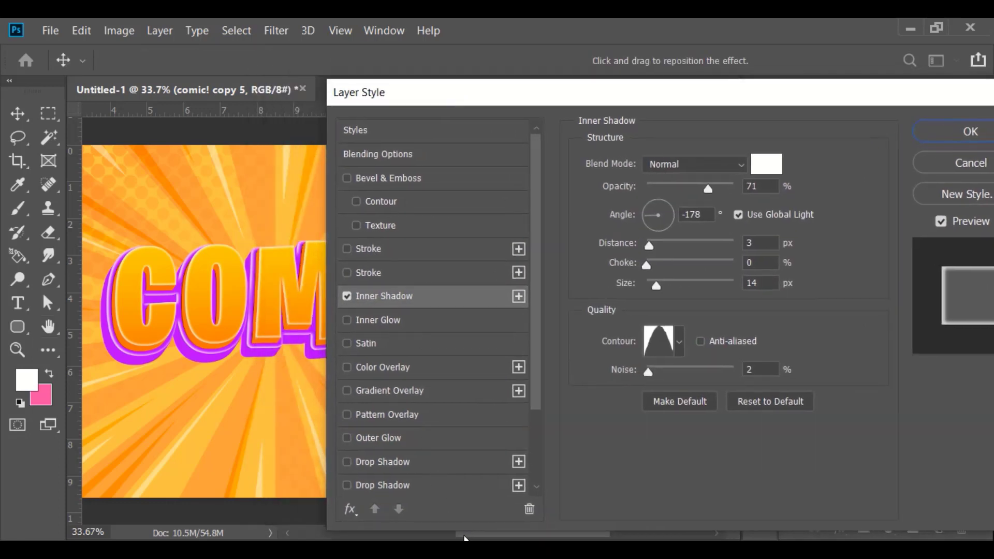
mouse_move(430, 97)
mouse_down()
mouse_move(589, 72)
mouse_move(554, 77)
mouse_up()
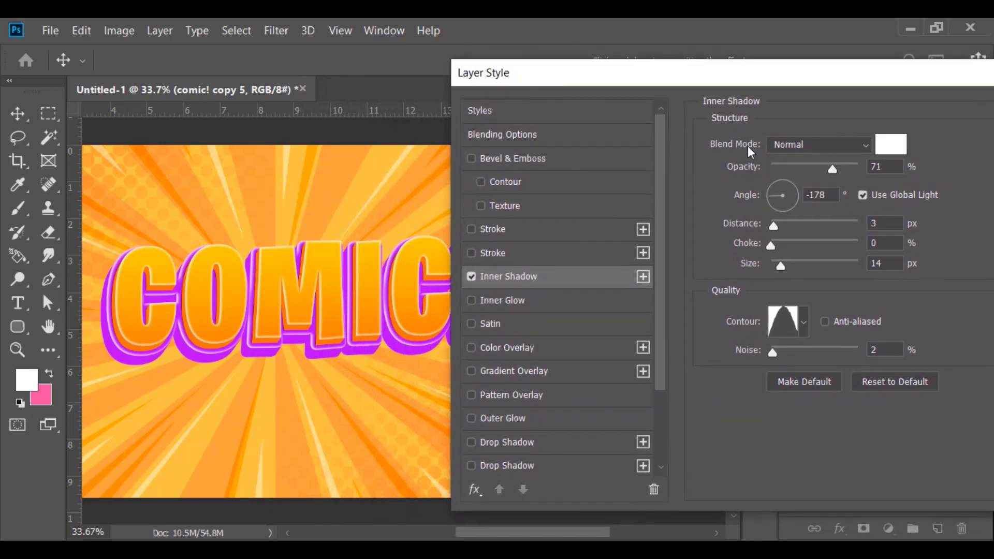
mouse_move(749, 172)
mouse_down()
mouse_move(708, 173)
mouse_move(724, 176)
mouse_up()
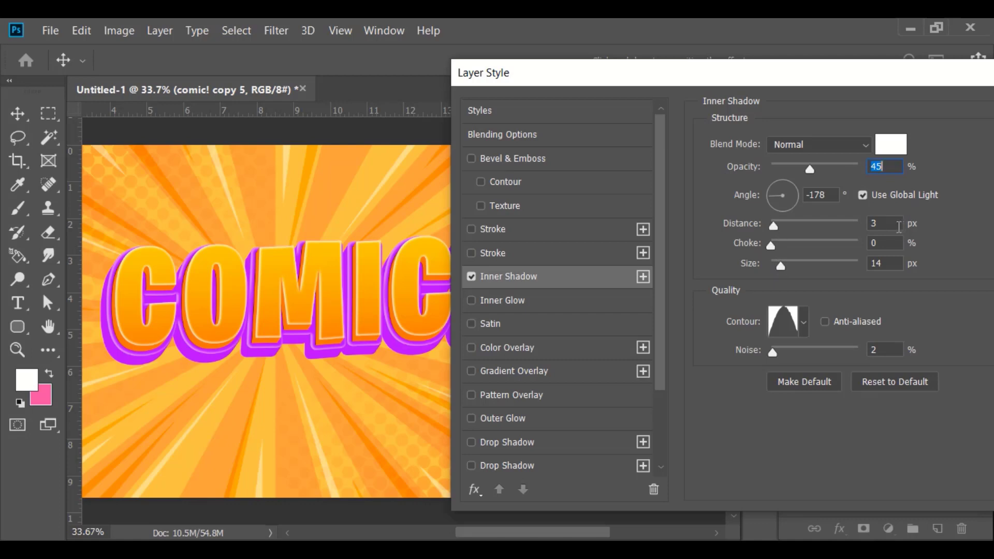
Step: Set the inner shadow distance to 2 px and size to 13 px, then confirm
click(895, 224)
text(2)
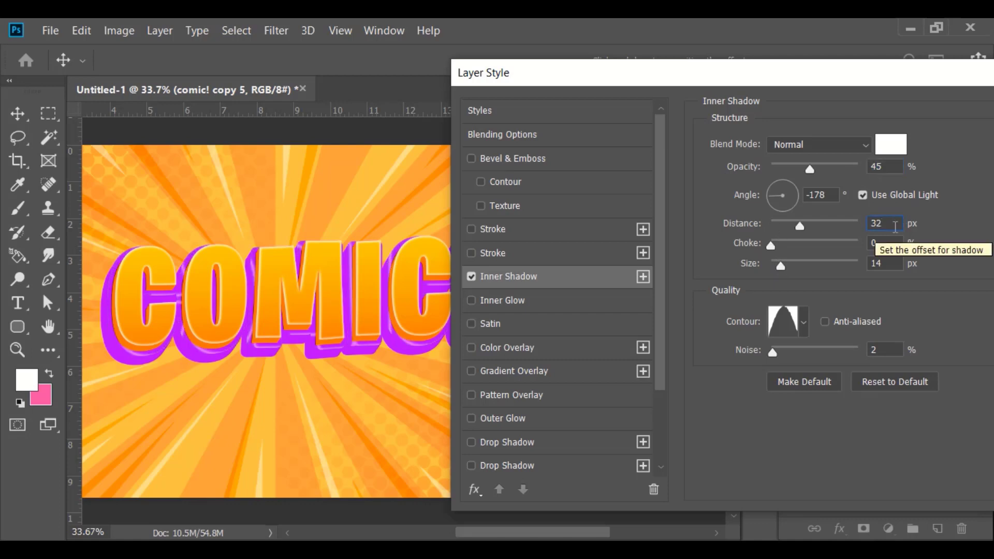
key(Left)
key(BackSpace)
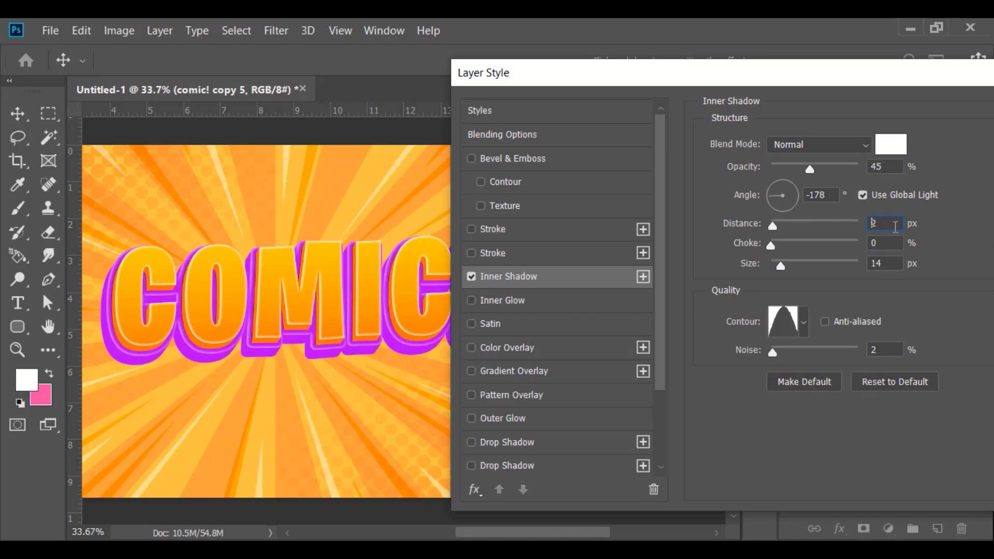
click(884, 264)
key(BackSpace)
key(BackSpace)
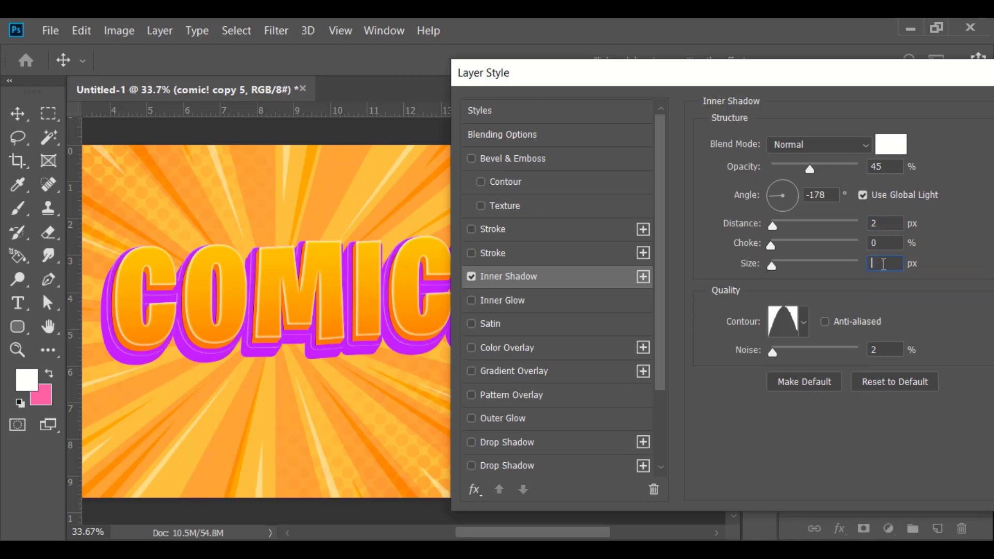
text(9)
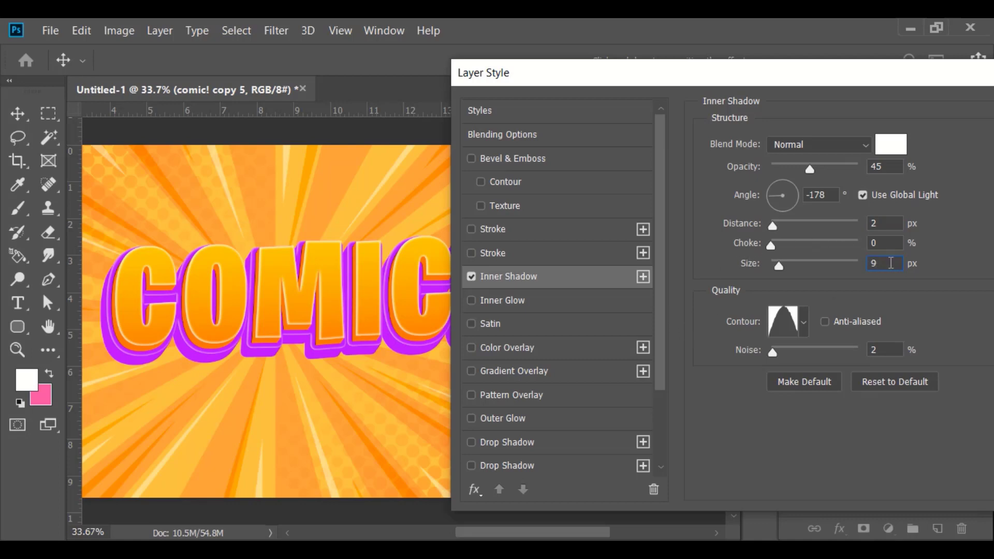
key(BackSpace)
text(13)
key(Return)
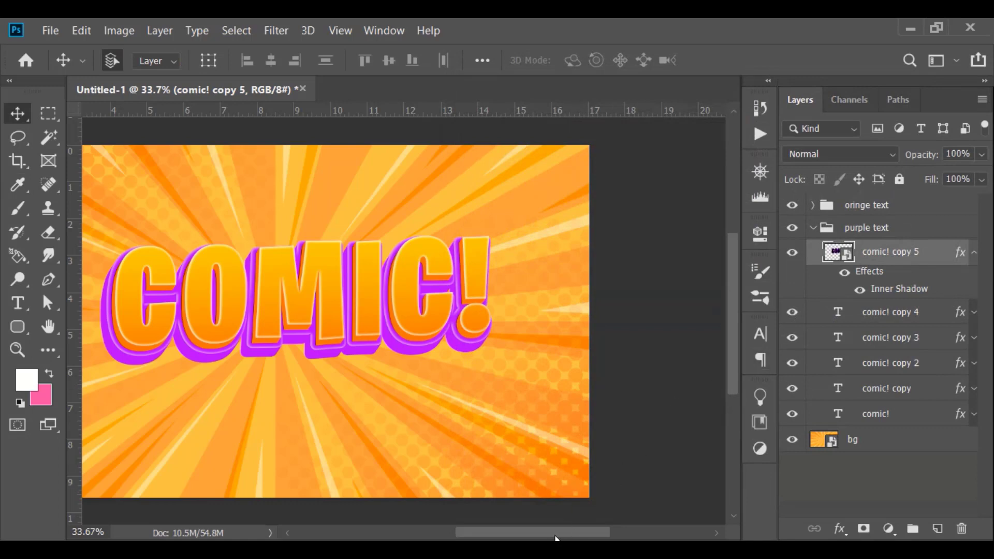
drag(559, 533, 542, 533)
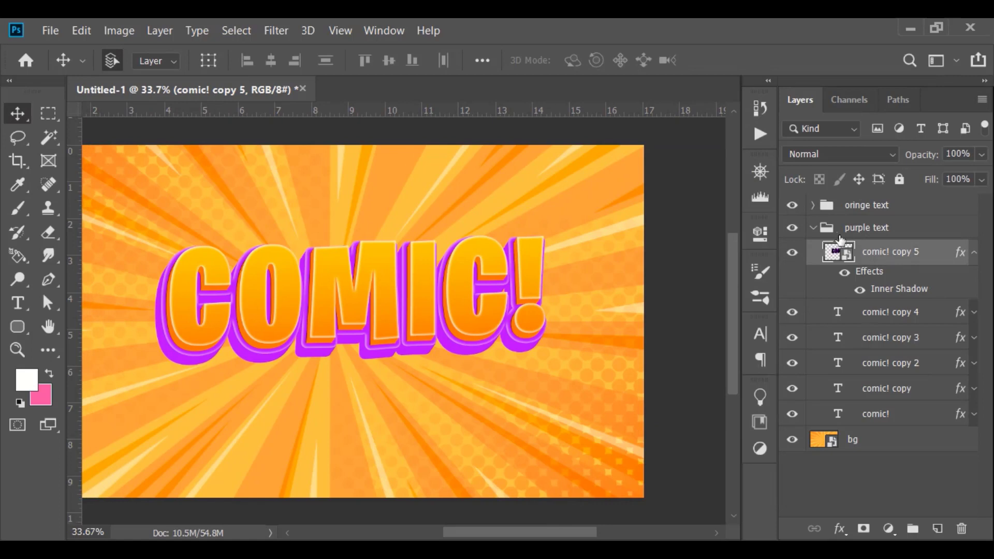
Step: Select the oringe text group and add a Drop Shadow in its Layer Style
click(814, 228)
click(941, 213)
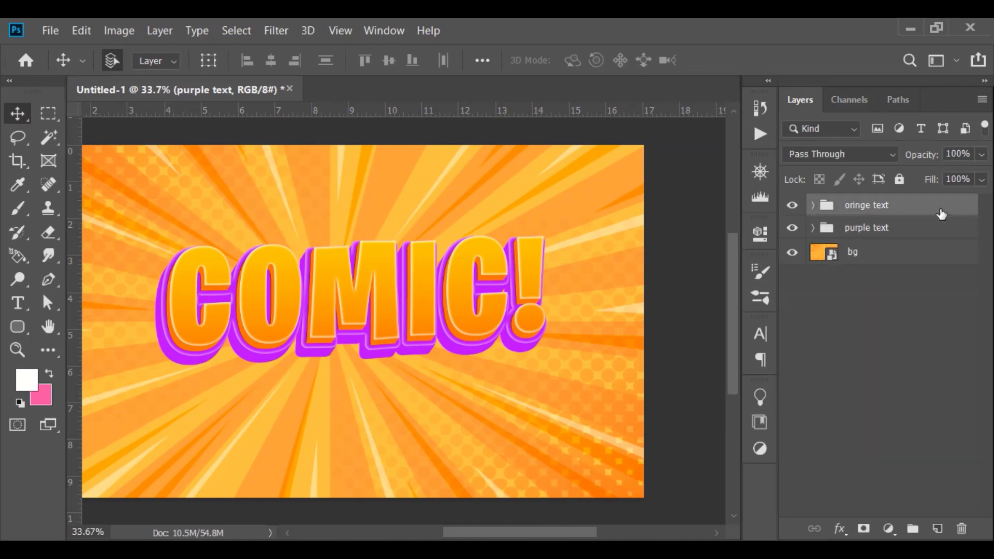
key(h)
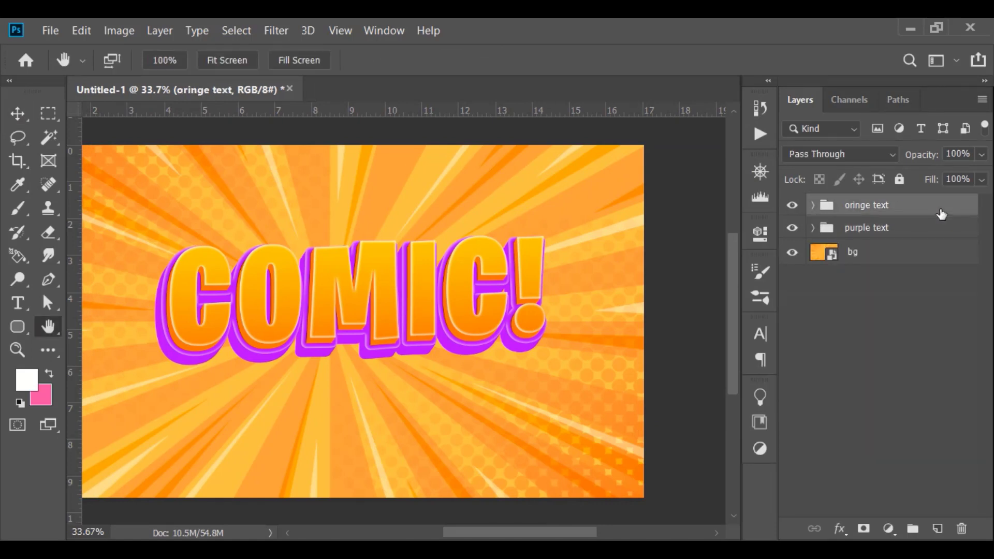
double_click(941, 214)
drag(616, 85, 843, 73)
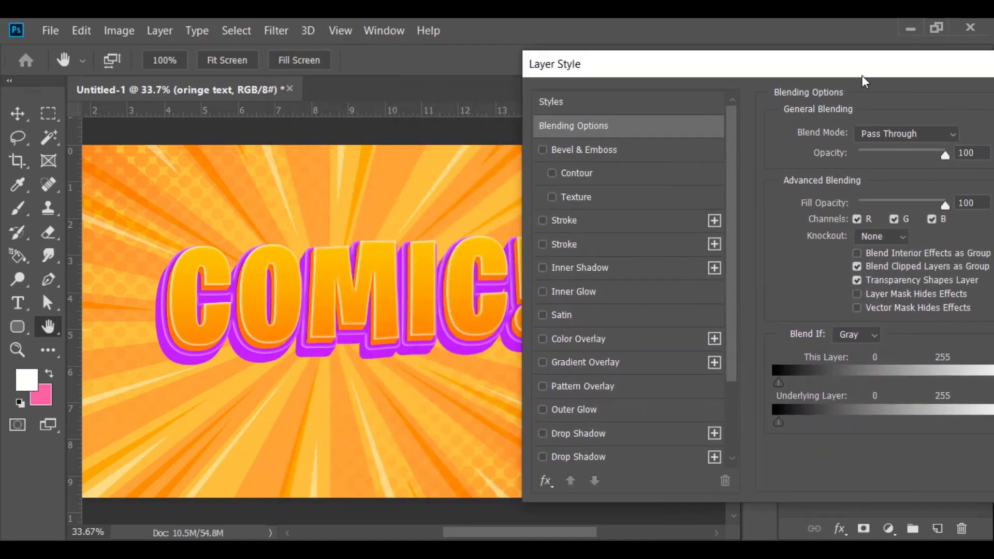
click(525, 460)
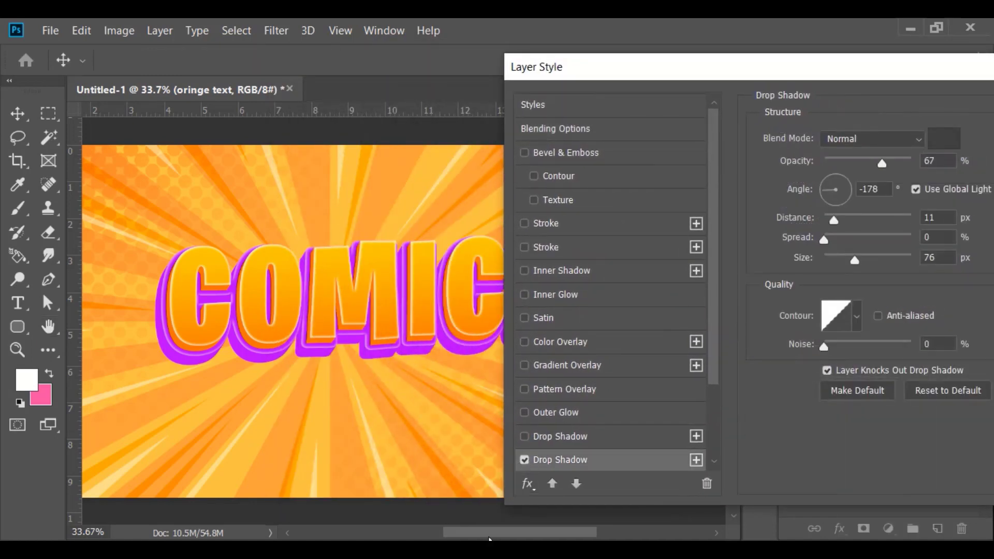
Step: Try drop shadow distance and size values with live preview turned on
scroll(488, 538, right, 1)
drag(738, 69, 623, 82)
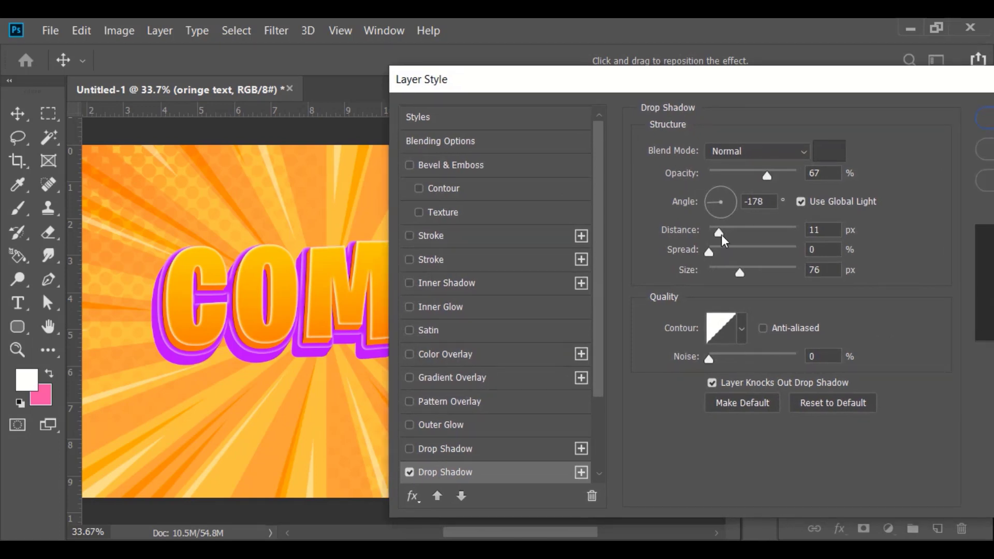
drag(722, 233, 723, 235)
key(Down)
key(Down)
drag(852, 82, 811, 83)
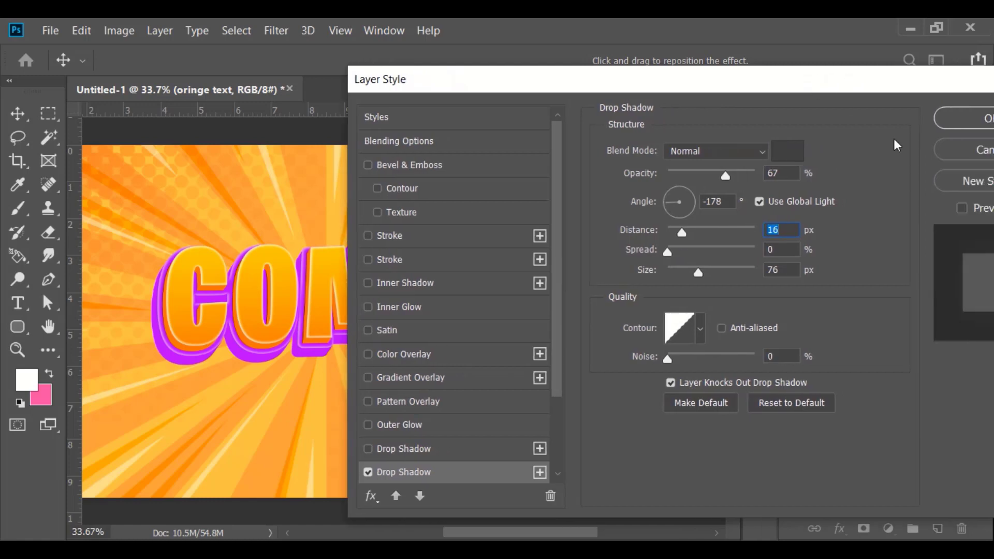
click(962, 209)
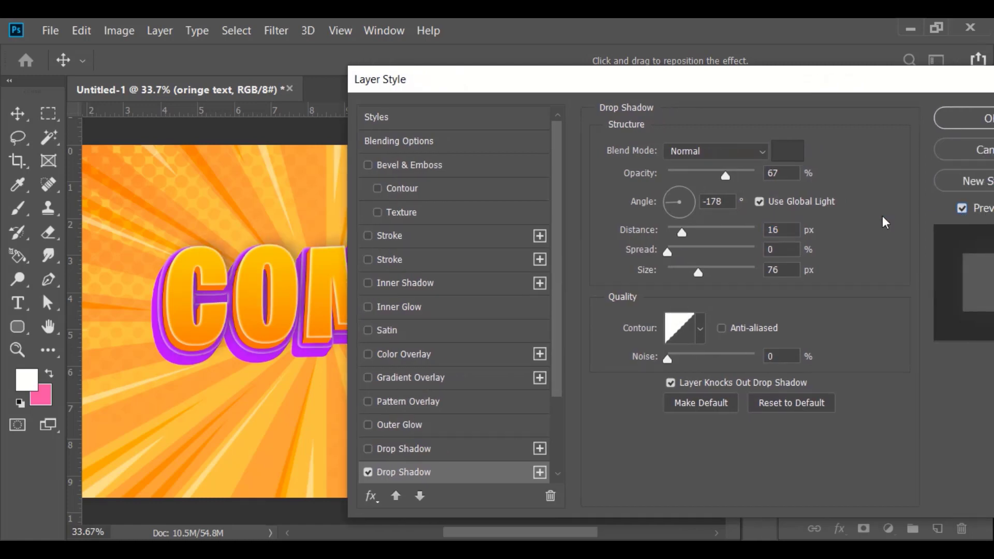
drag(668, 236, 658, 235)
drag(682, 267, 669, 269)
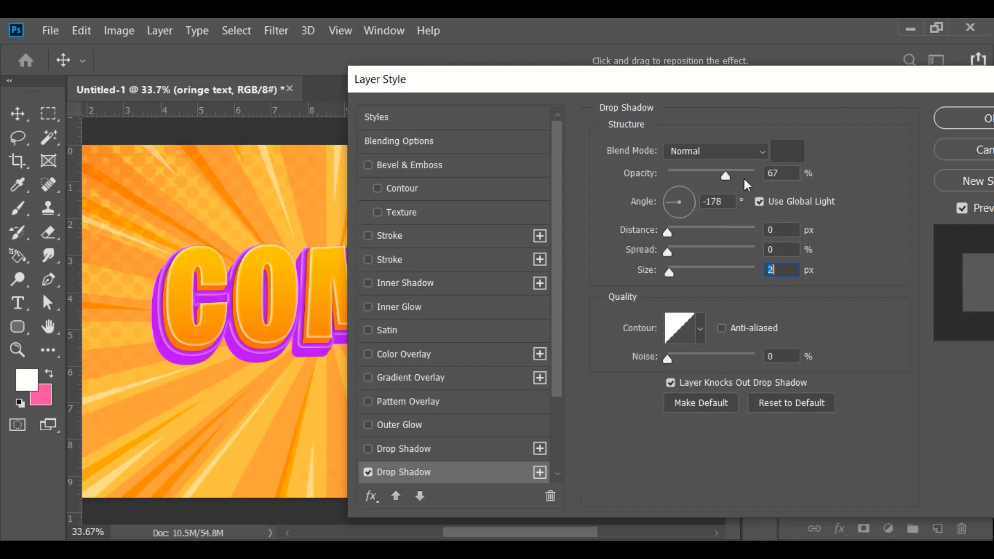
Step: Fine-tune the shadow's opacity, distance (around 11 px) and blur size
drag(744, 179, 745, 176)
drag(670, 233, 678, 234)
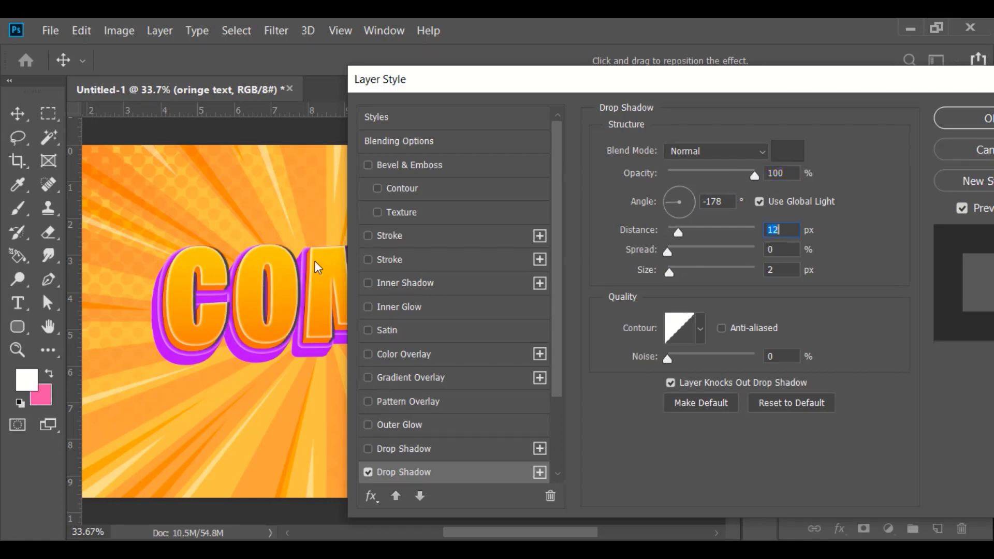
drag(232, 289, 230, 292)
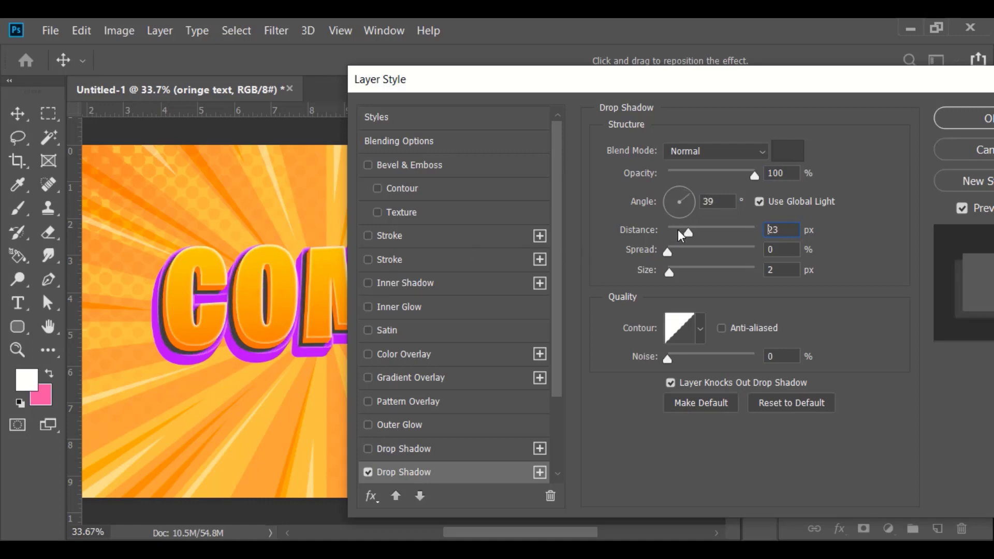
drag(678, 228, 672, 231)
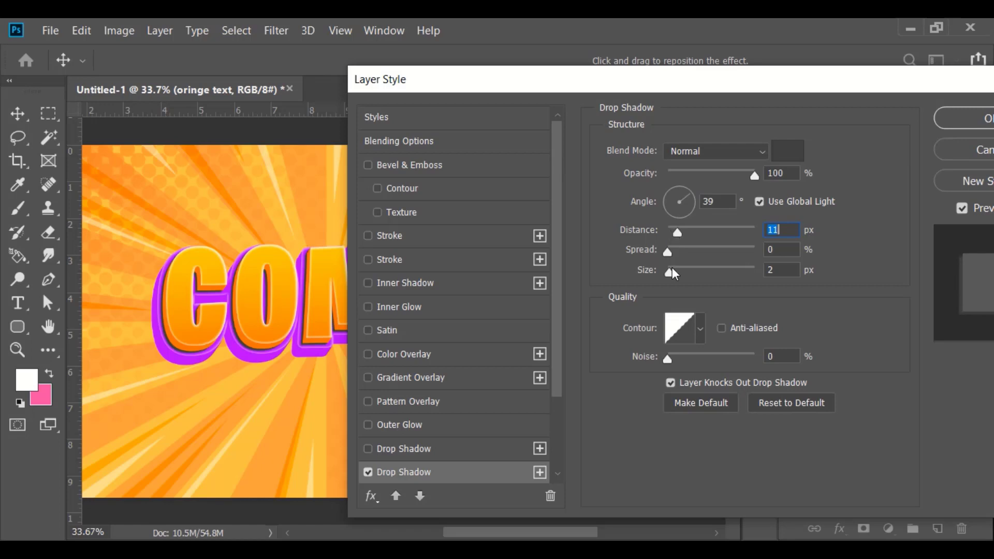
drag(672, 267, 697, 271)
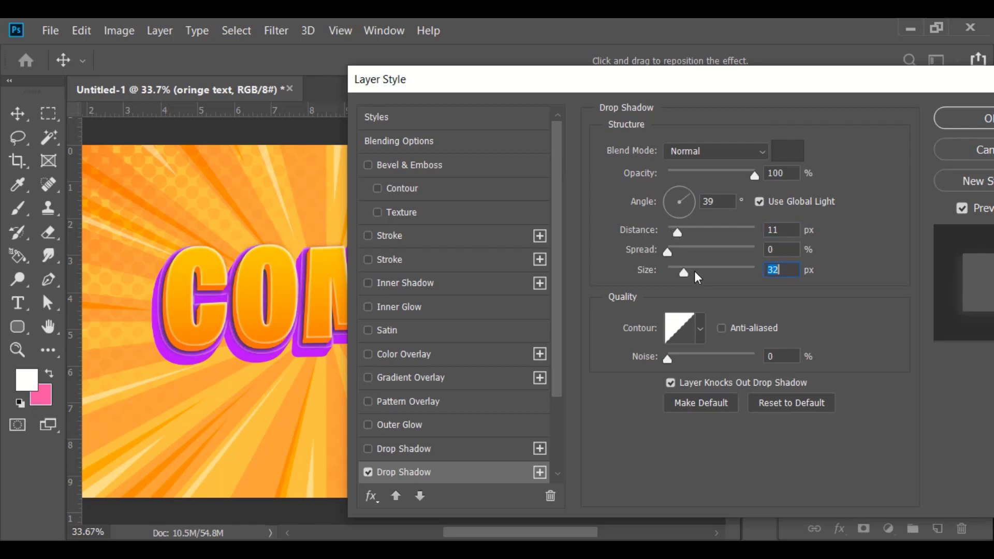
drag(701, 273, 676, 268)
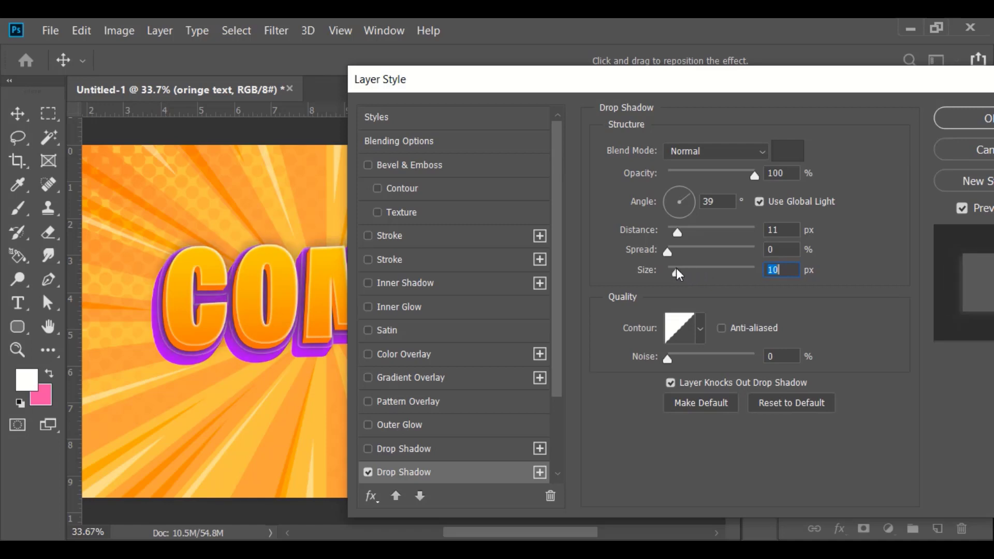
drag(678, 231, 671, 230)
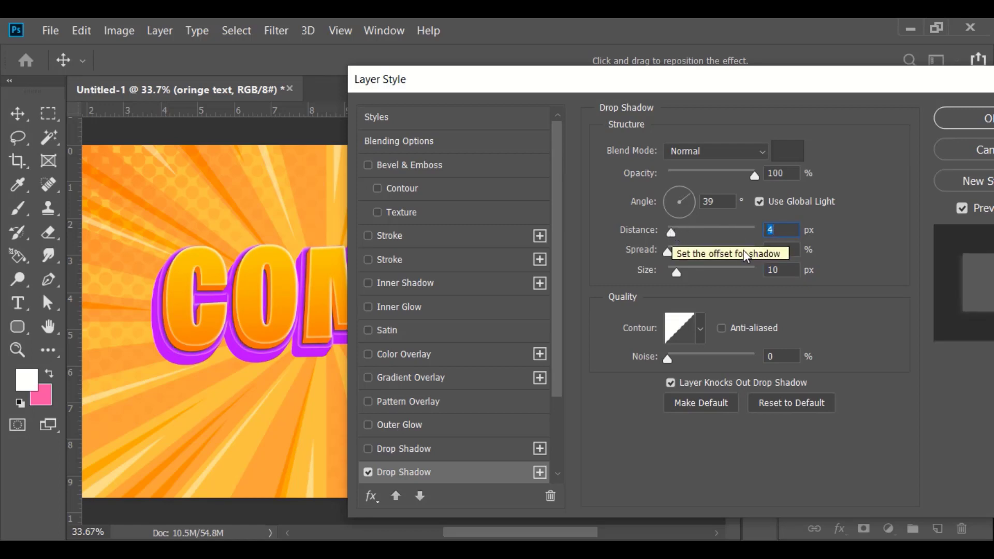
Step: Make the shadow colour black and uncheck Use Global Light
click(786, 152)
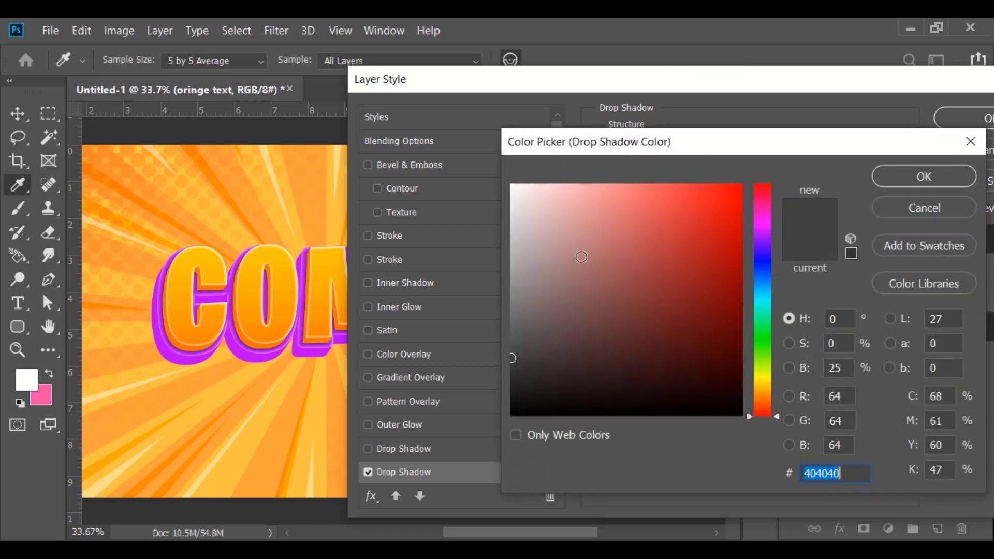
click(518, 412)
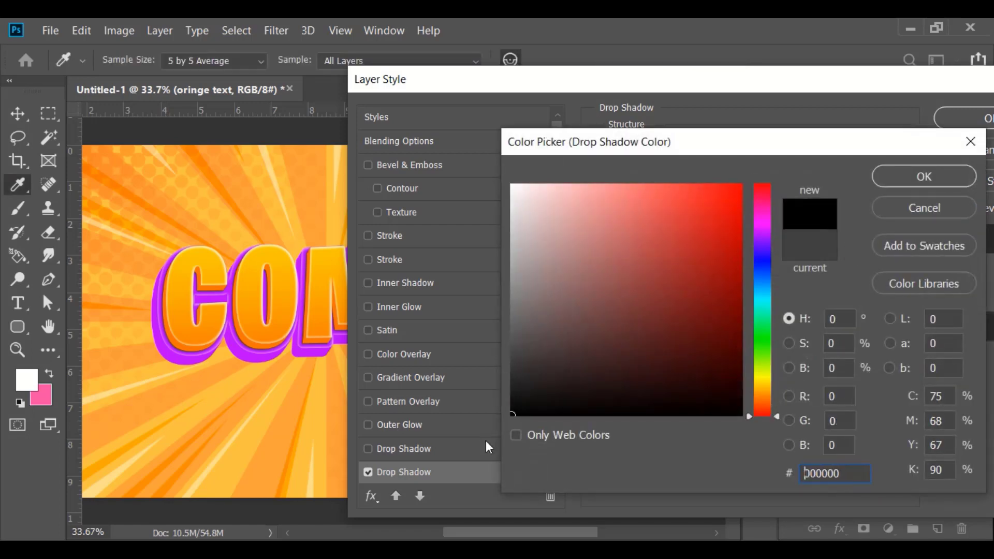
click(923, 179)
click(759, 202)
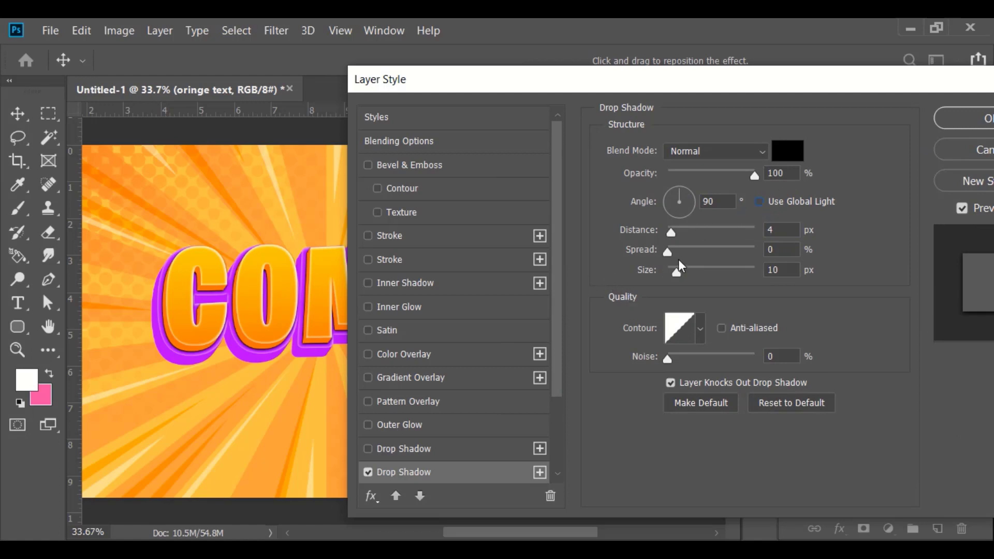
click(662, 251)
Step: Set the shadow to distance 13, size 29 and angle 31°
drag(671, 233, 658, 236)
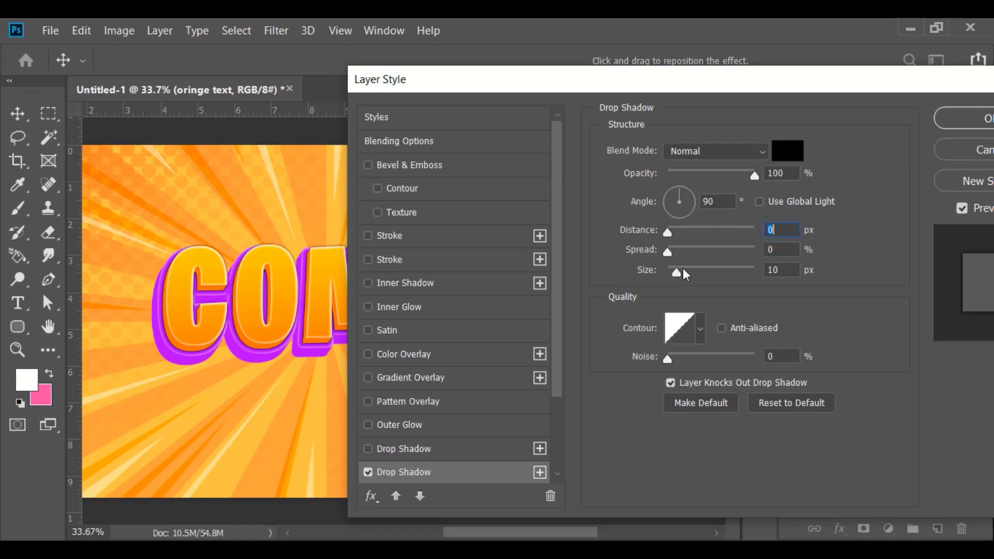
drag(682, 268, 689, 268)
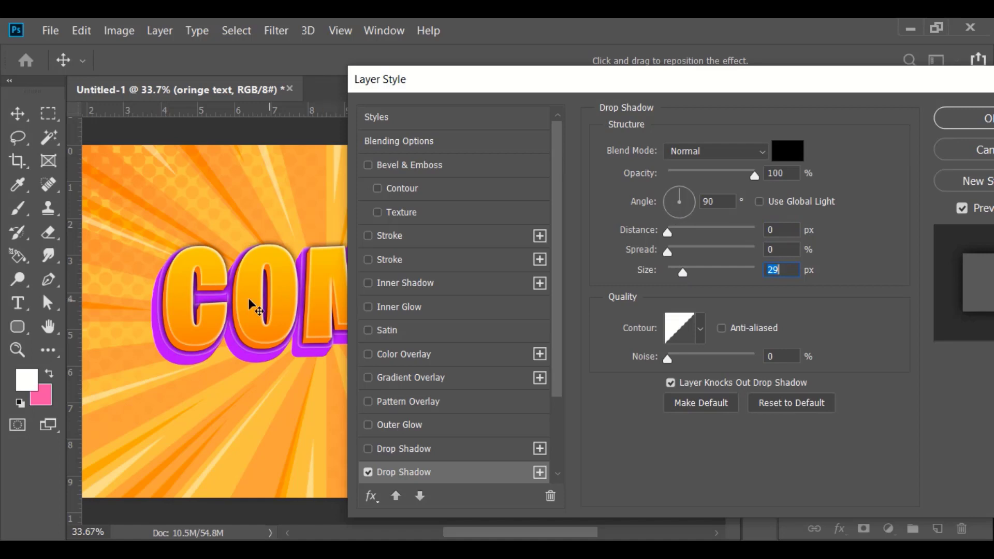
drag(237, 271, 235, 271)
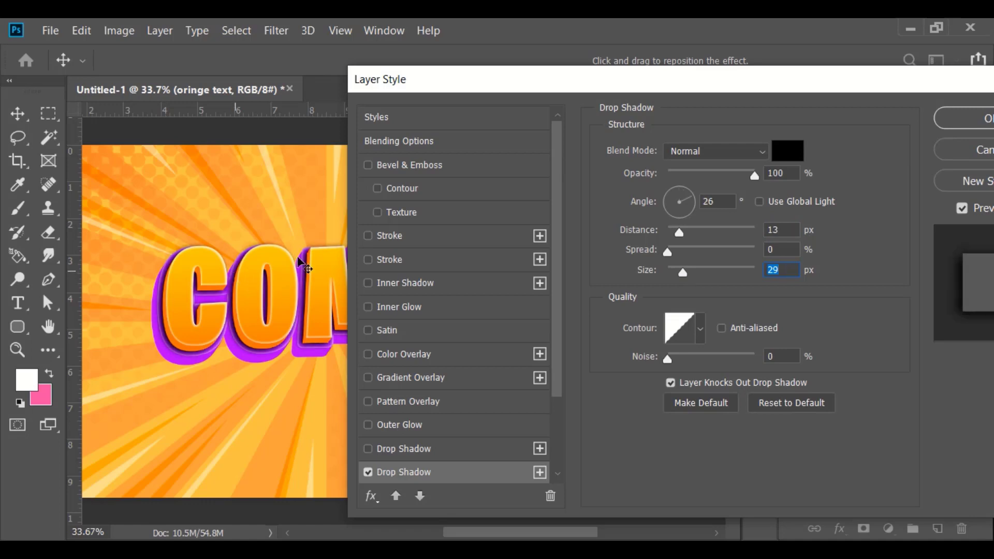
drag(692, 201, 694, 201)
Step: Settle the shadow opacity at 72% and apply the drop shadow
drag(745, 176, 724, 175)
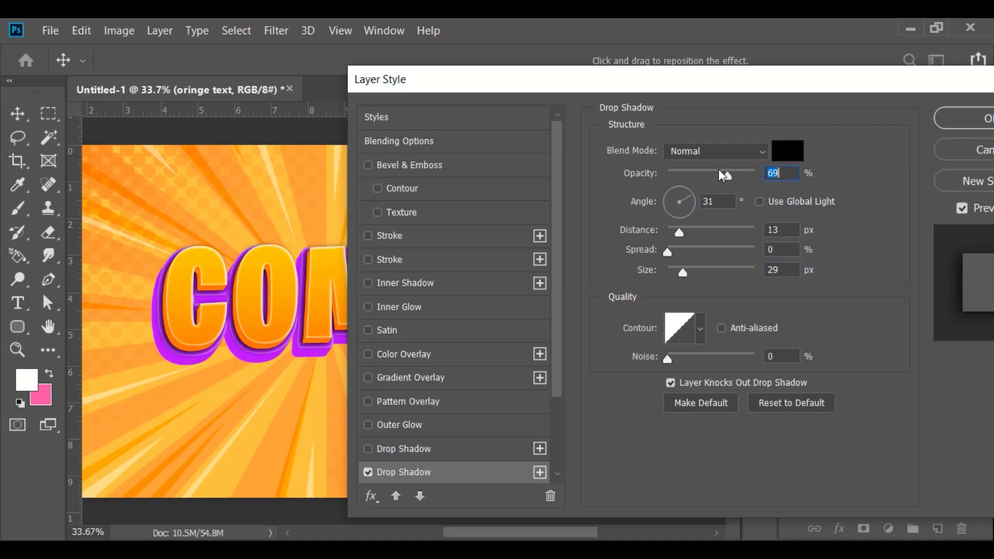
click(705, 174)
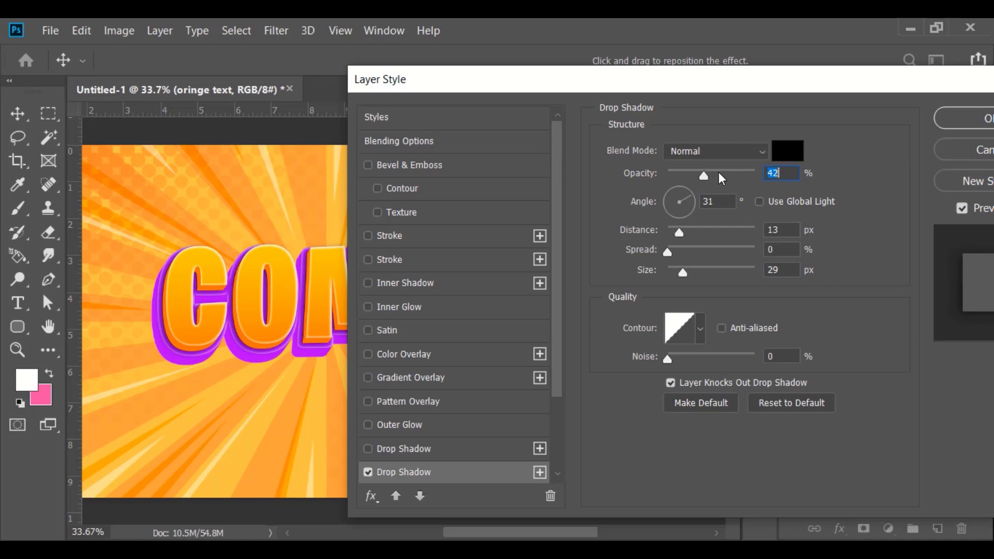
drag(714, 175, 731, 178)
click(731, 176)
mouse_move(744, 78)
mouse_down()
mouse_move(802, 84)
mouse_move(669, 89)
mouse_move(492, 75)
mouse_up()
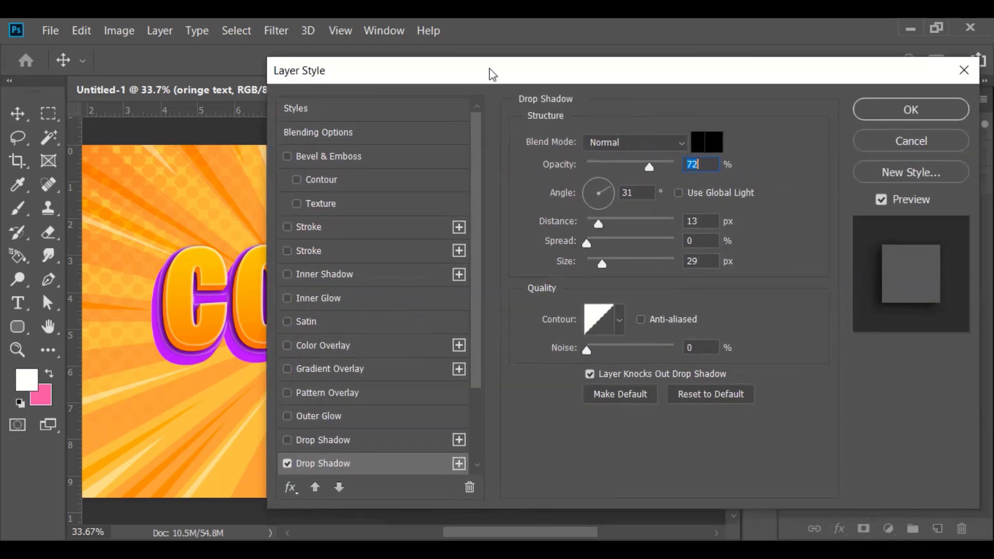
click(893, 109)
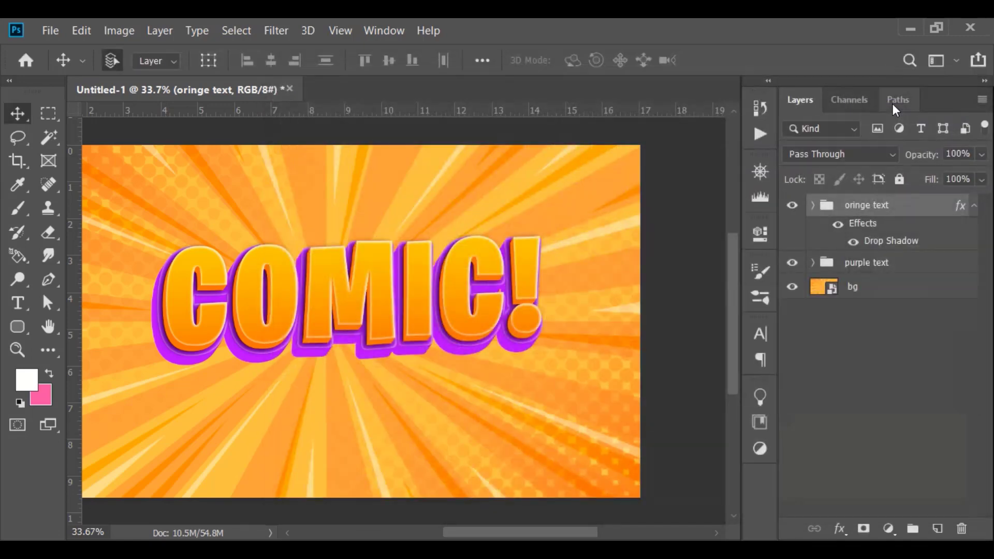
Step: In the purple text group, raise comic! copy 5's white inner shadow opacity to 76%
click(974, 205)
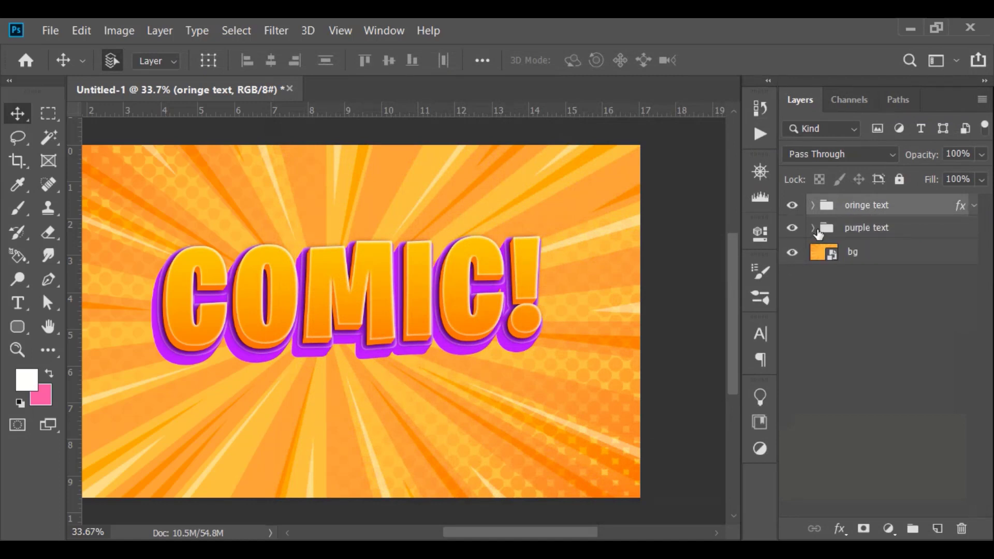
click(812, 228)
click(903, 290)
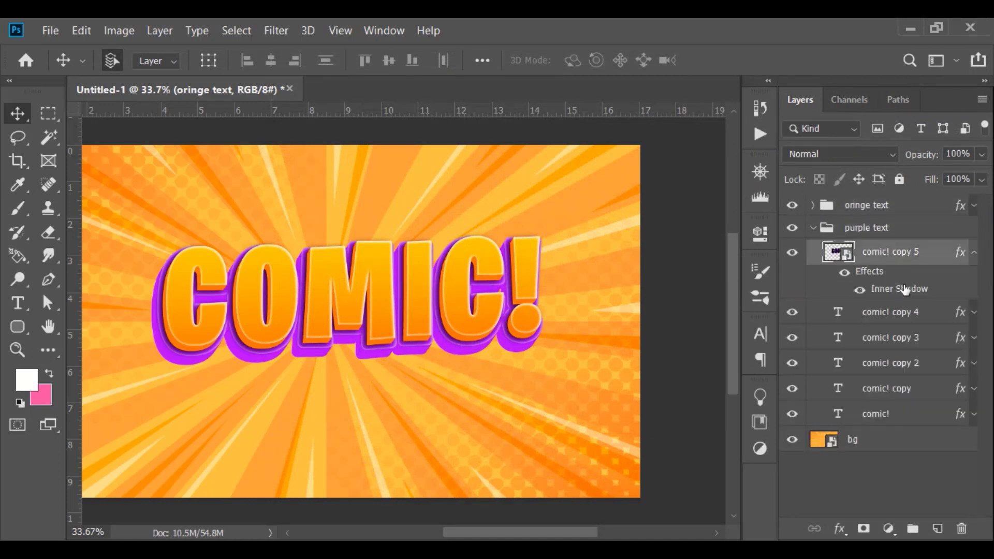
double_click(904, 290)
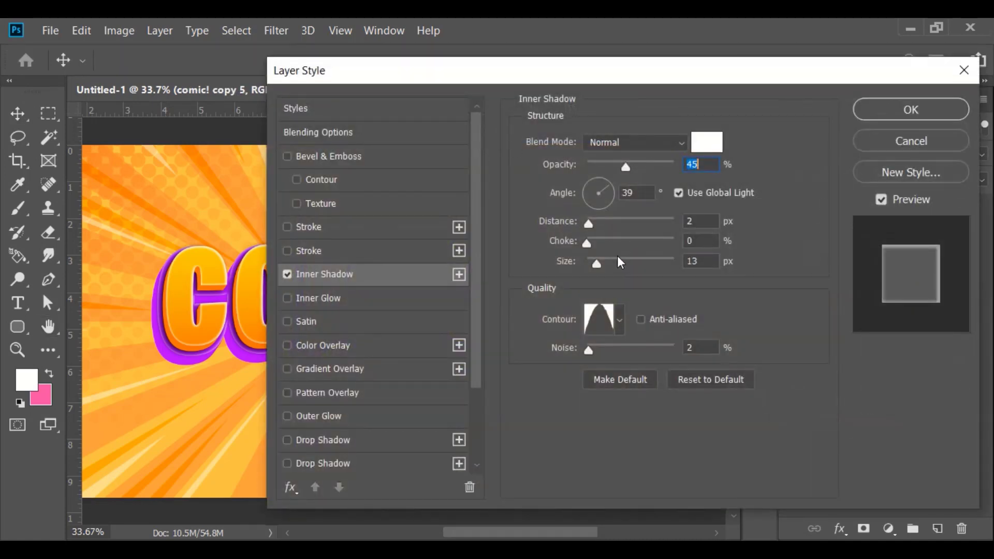
drag(560, 164, 569, 168)
drag(500, 81, 567, 80)
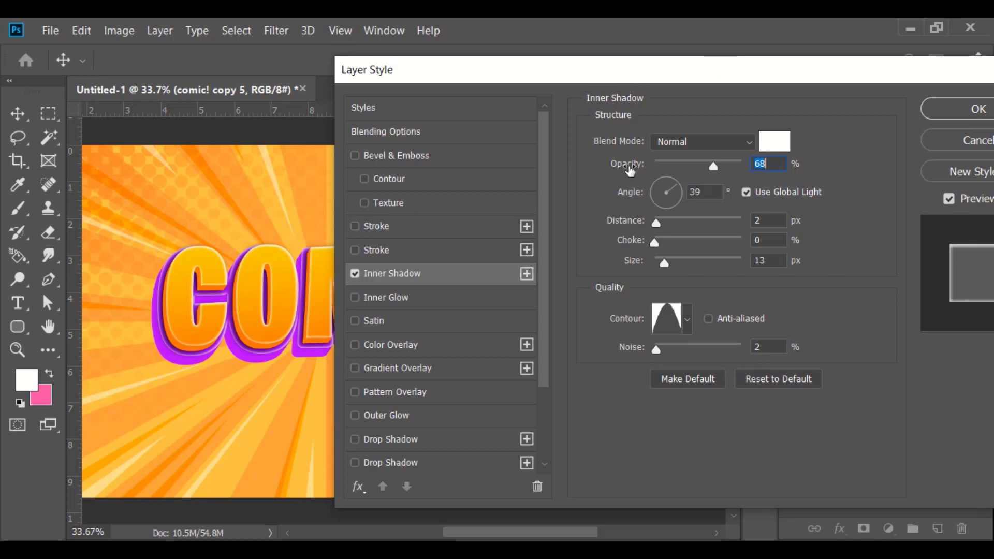
drag(631, 171, 632, 171)
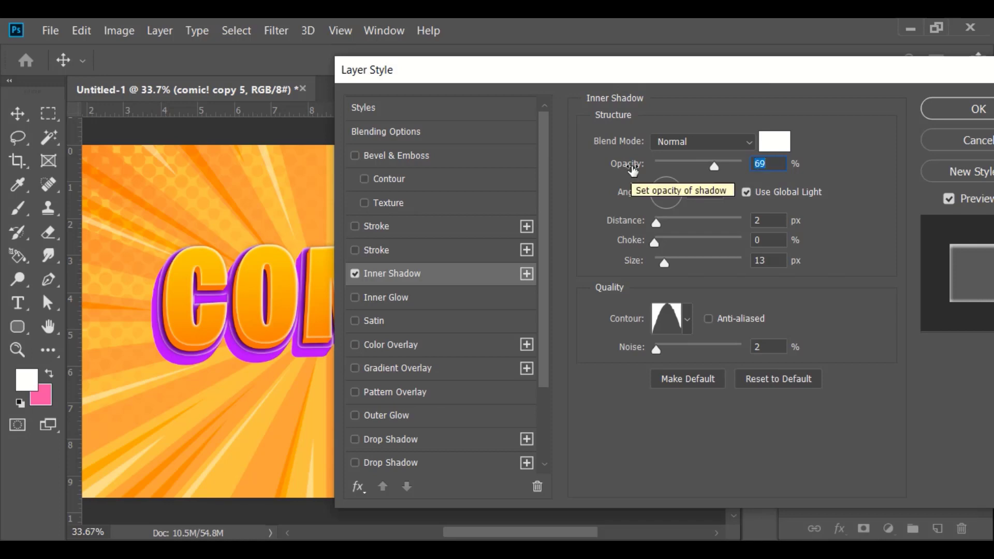
drag(632, 170, 641, 171)
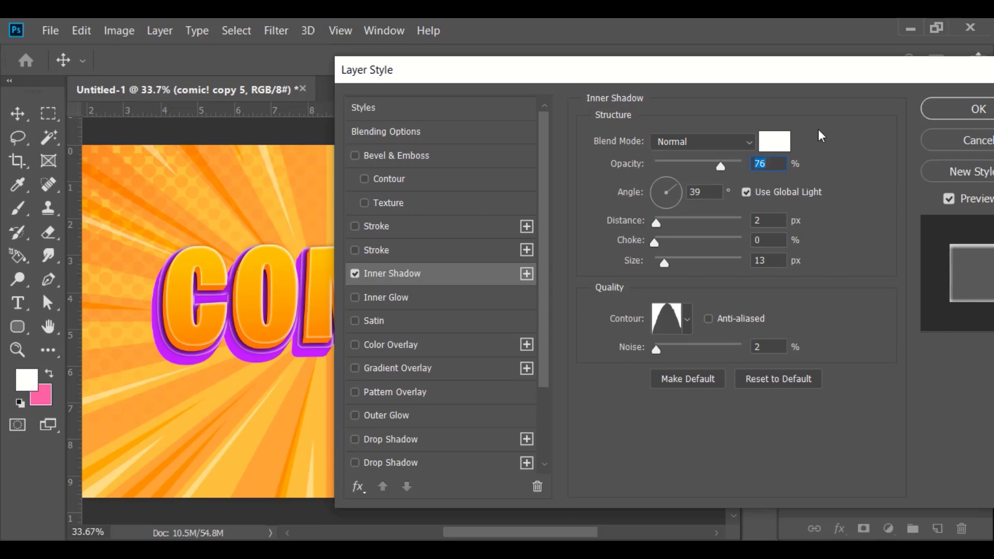
click(940, 114)
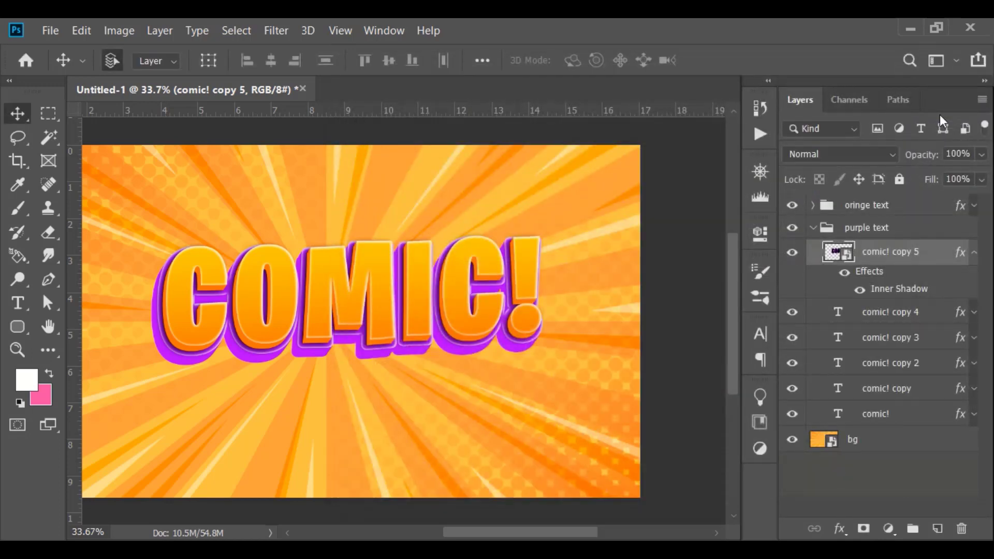
Step: Hide the oringe text group's drop shadow and expand its layers
click(813, 233)
click(973, 206)
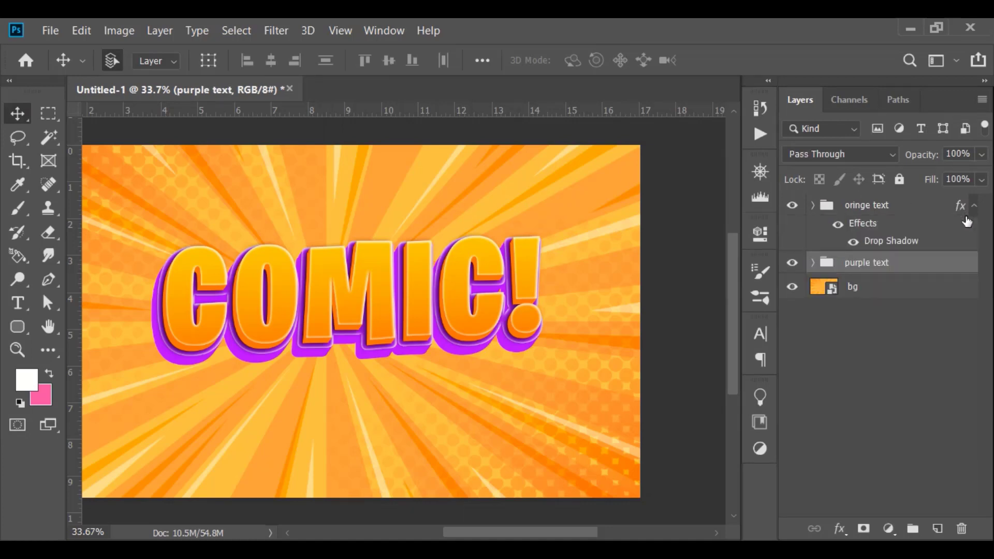
click(874, 242)
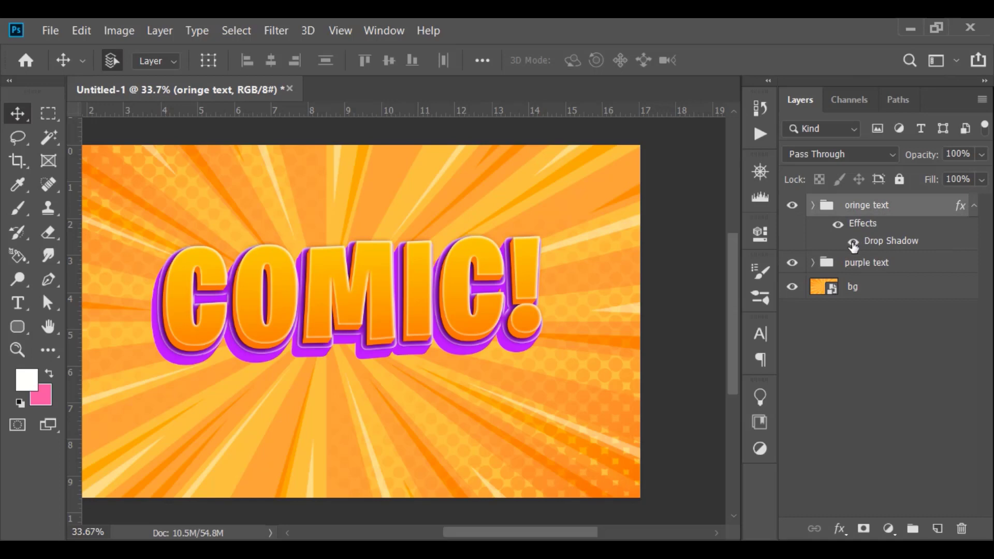
click(852, 242)
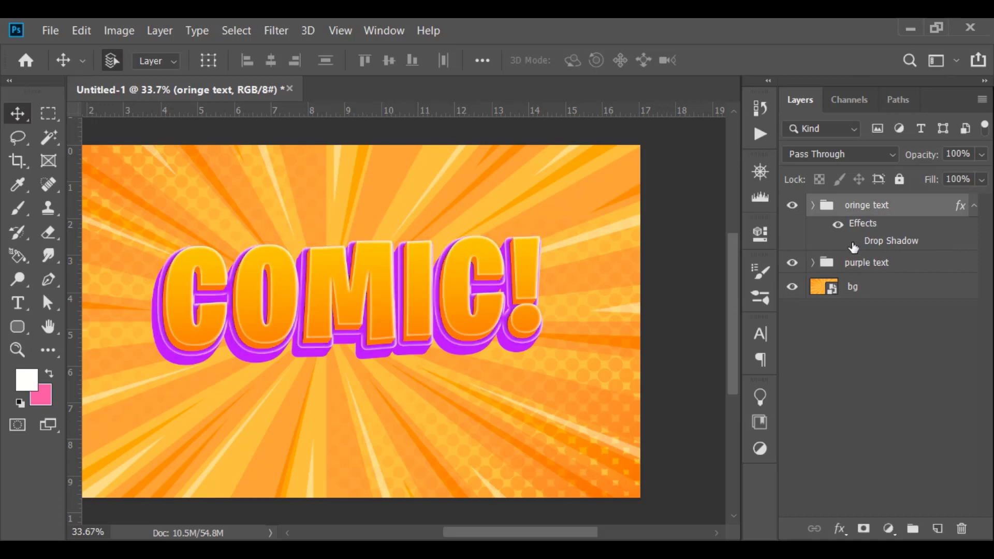
click(813, 205)
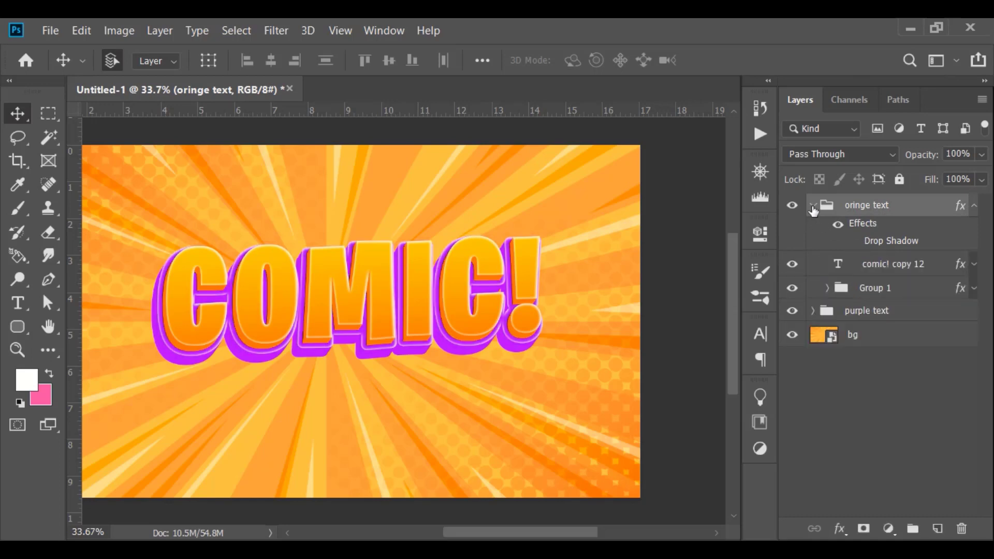
Step: Set the comic! layer's inner shadow angle to -151° and apply it
double_click(841, 264)
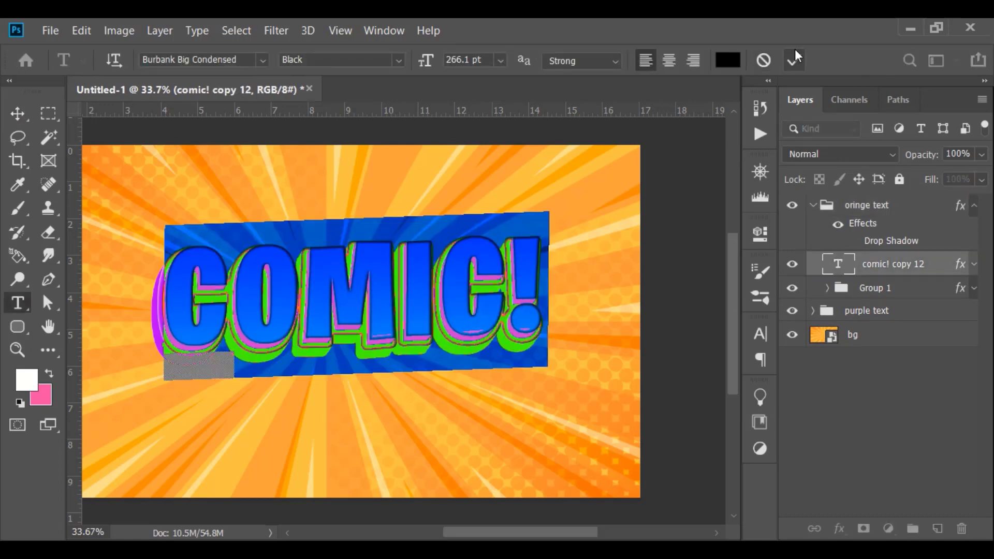
click(794, 60)
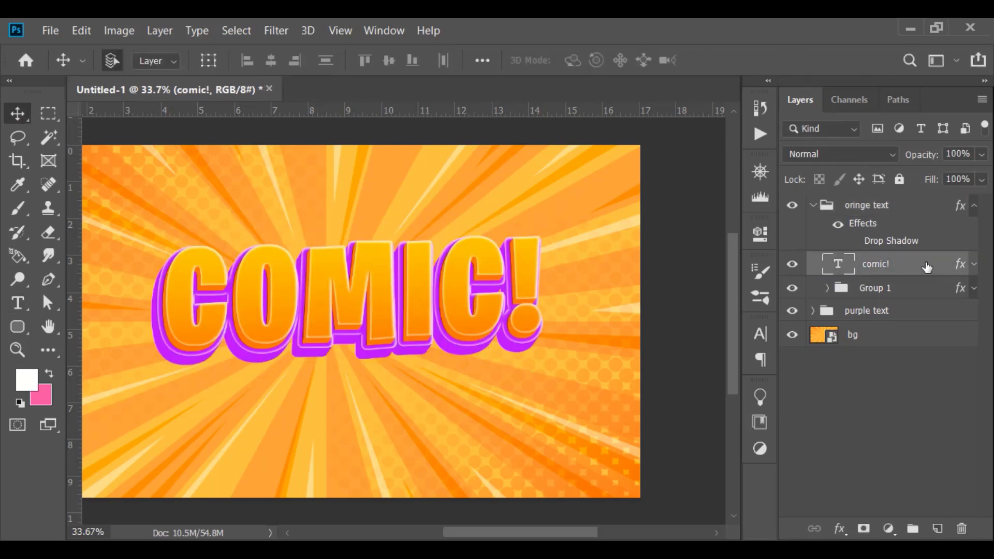
double_click(927, 266)
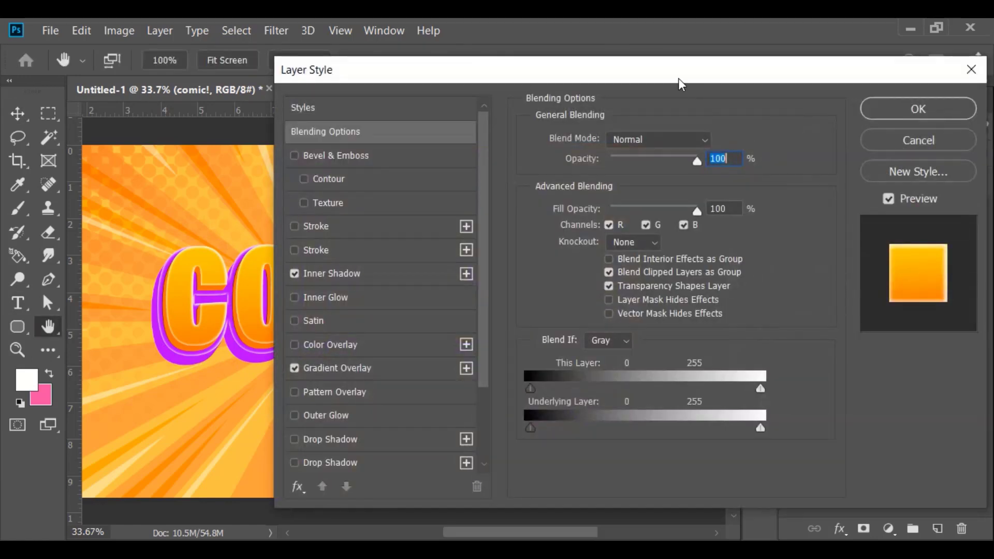
mouse_move(714, 56)
mouse_down()
mouse_move(735, 70)
mouse_move(840, 79)
mouse_up()
click(511, 282)
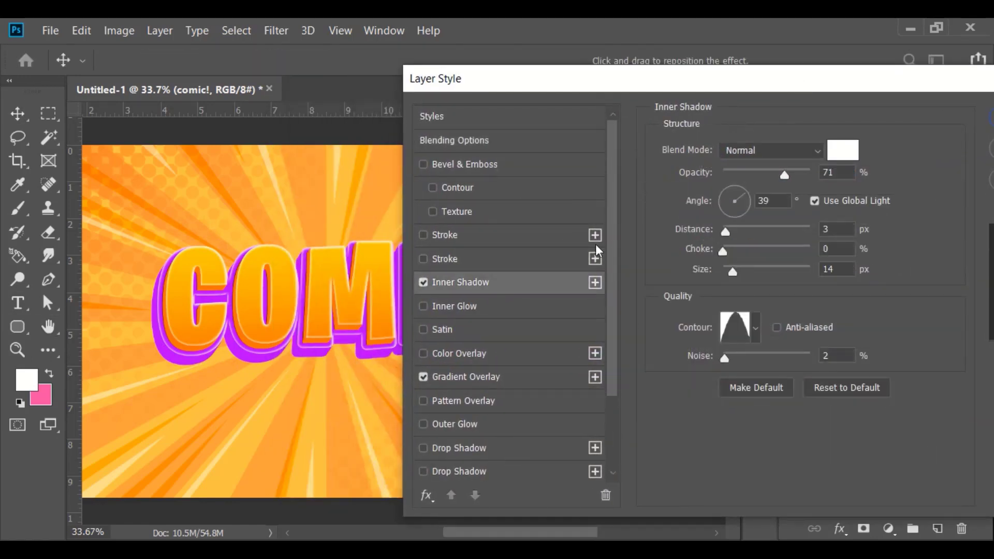
click(722, 207)
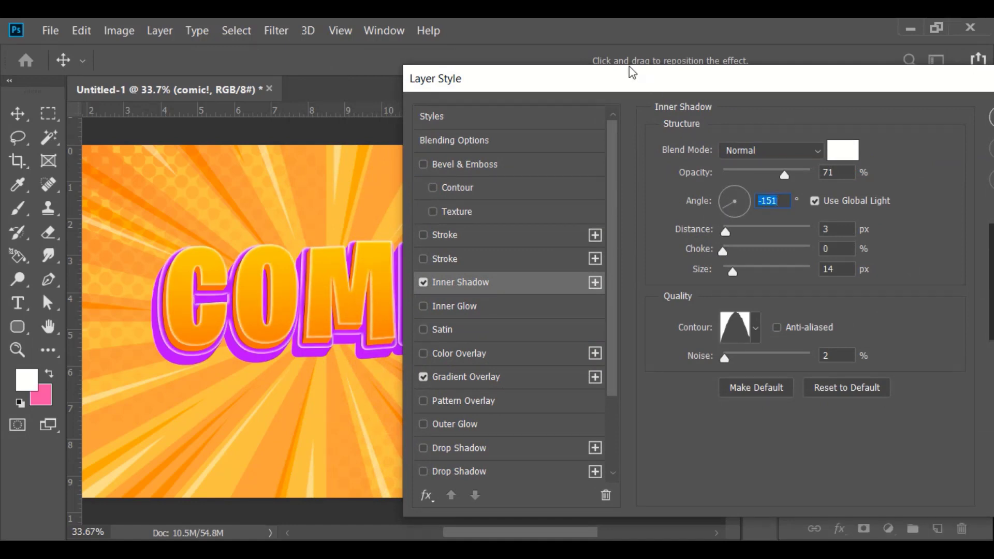
drag(613, 82, 534, 75)
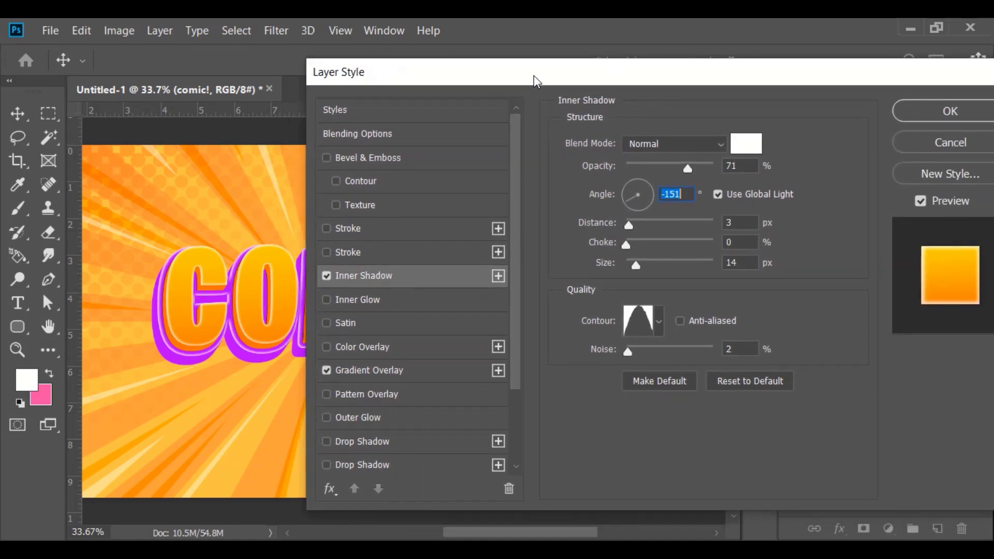
click(951, 113)
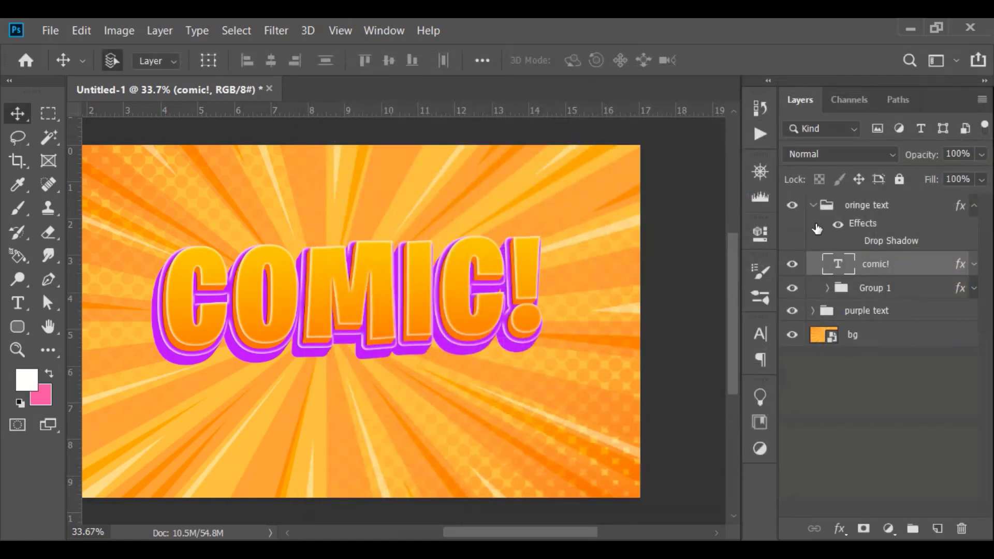
click(812, 206)
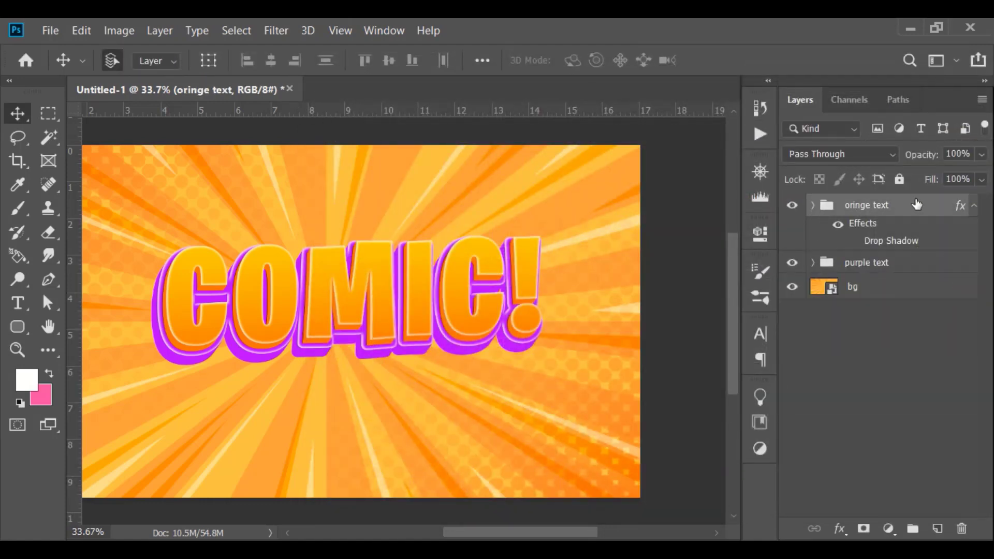
Step: Convert the oringe text group to a smart object and add a Drop Shadow
right_click(912, 205)
click(811, 270)
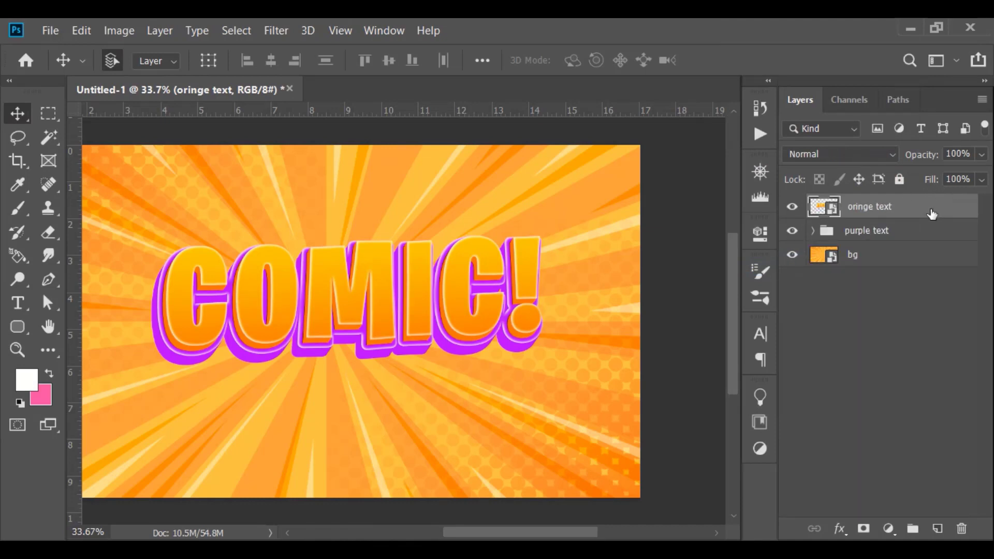
double_click(899, 217)
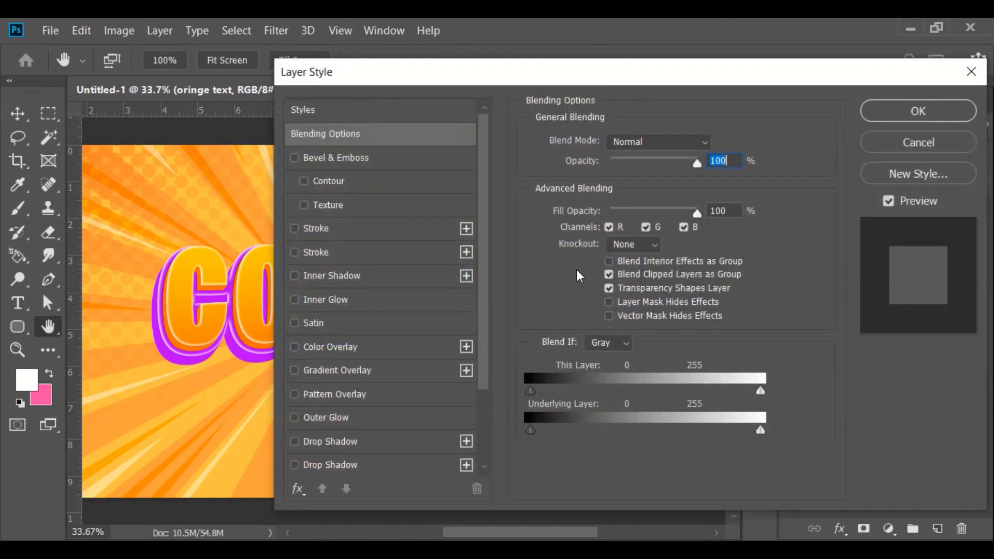
click(294, 441)
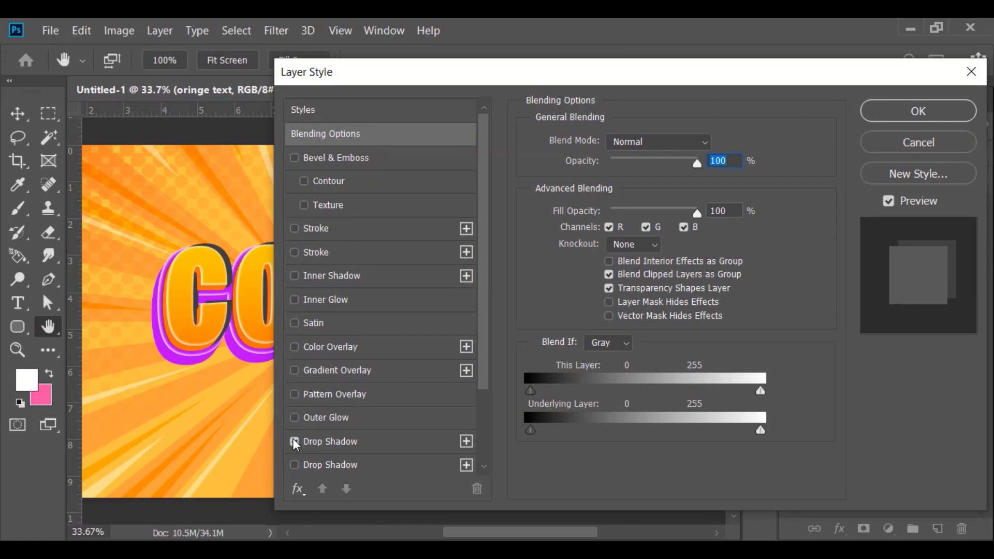
click(294, 441)
click(293, 465)
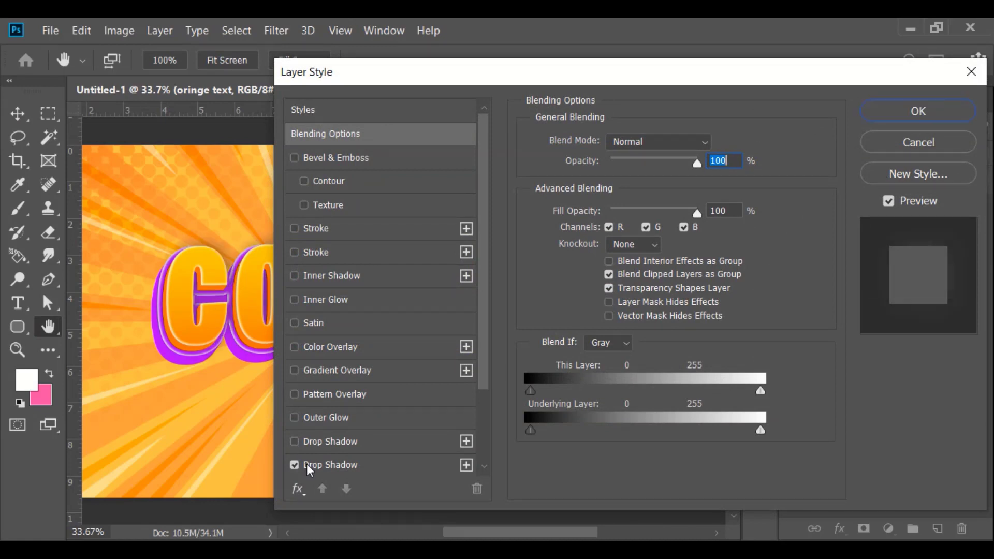
click(307, 464)
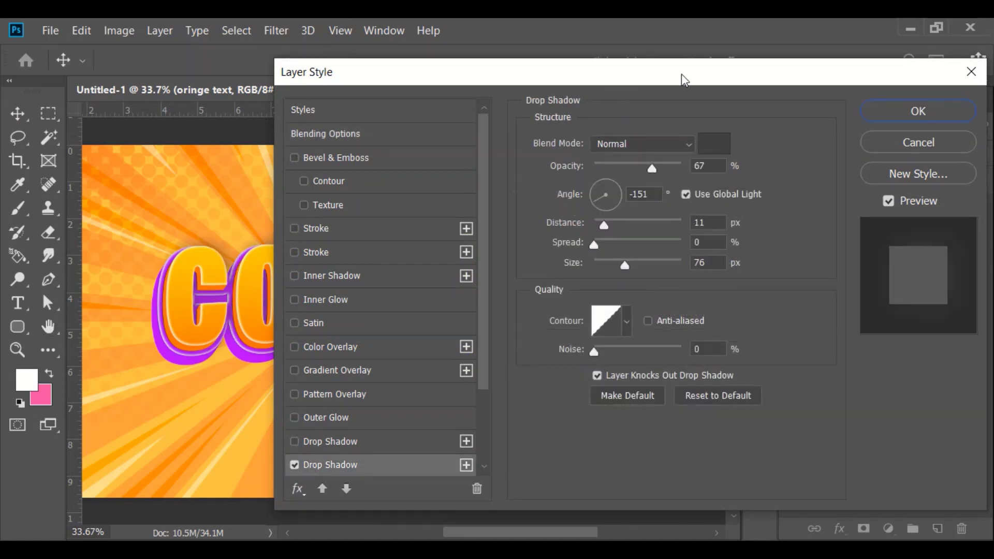
Step: Set the shadow colour to 000000 black, distance 10 and size 32
click(719, 144)
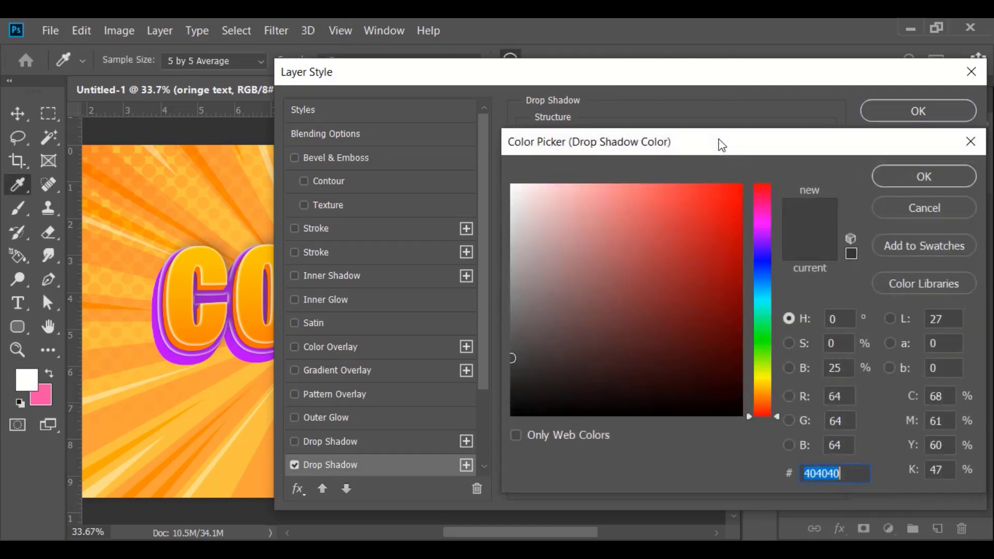
text(000000)
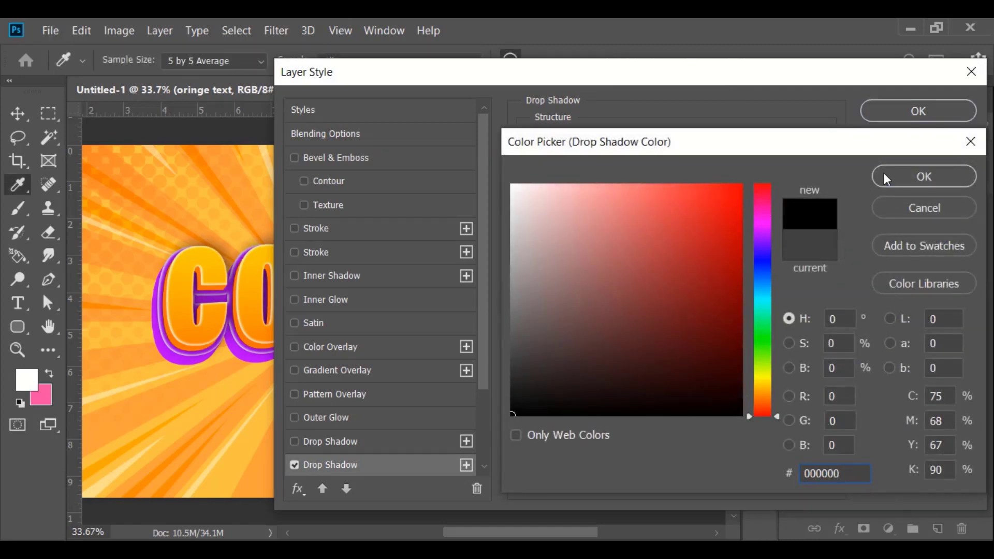
click(884, 177)
drag(636, 70, 681, 33)
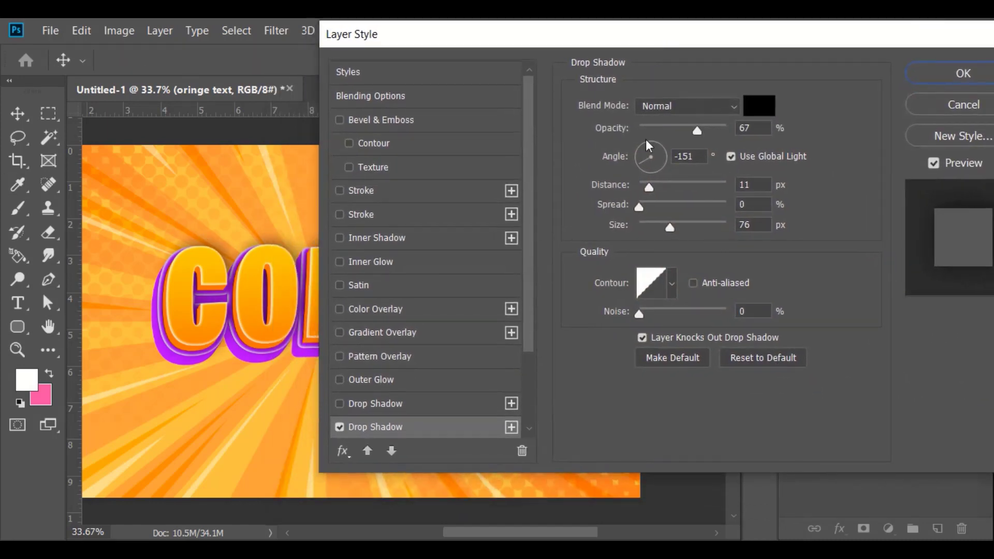
drag(648, 185, 639, 187)
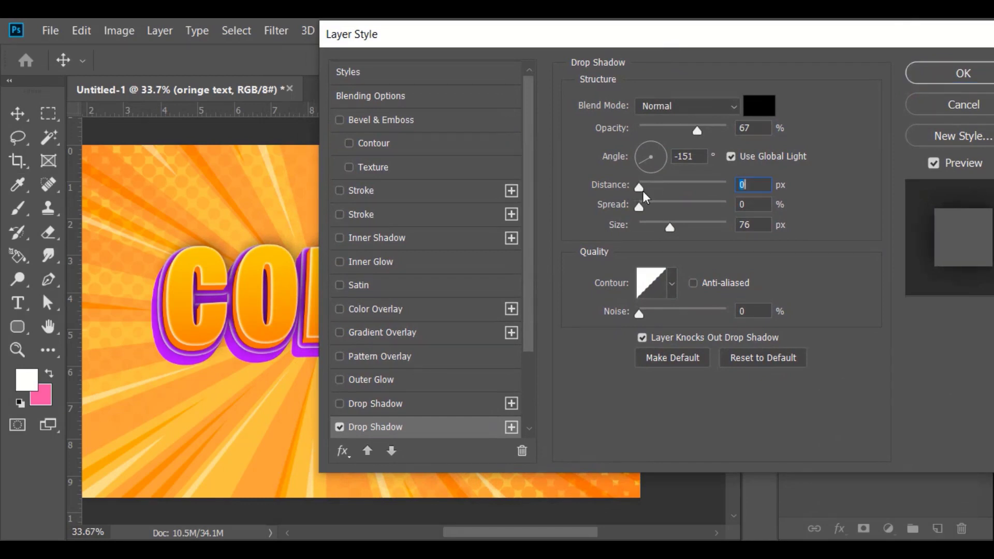
mouse_move(668, 228)
mouse_down()
mouse_move(641, 228)
mouse_move(654, 233)
mouse_up()
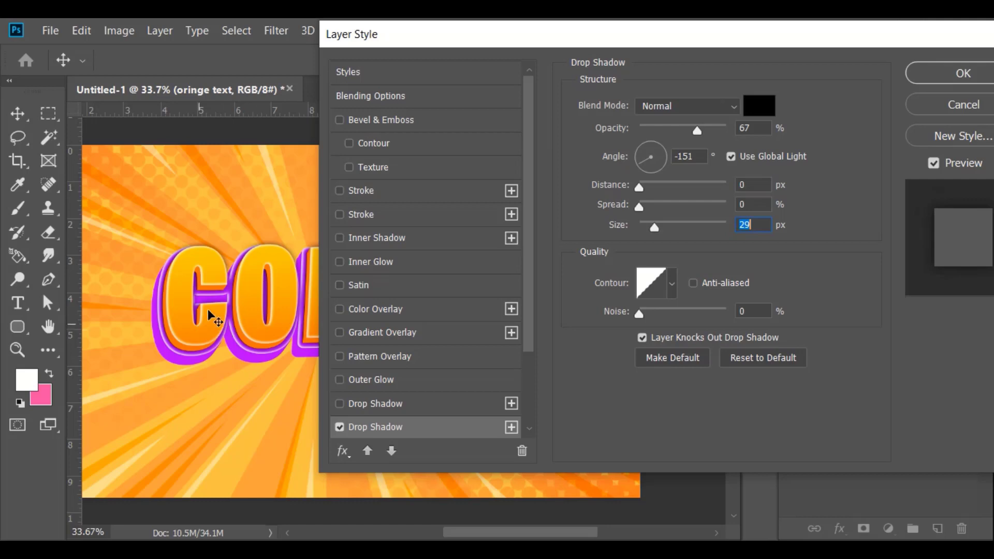
drag(220, 296, 221, 294)
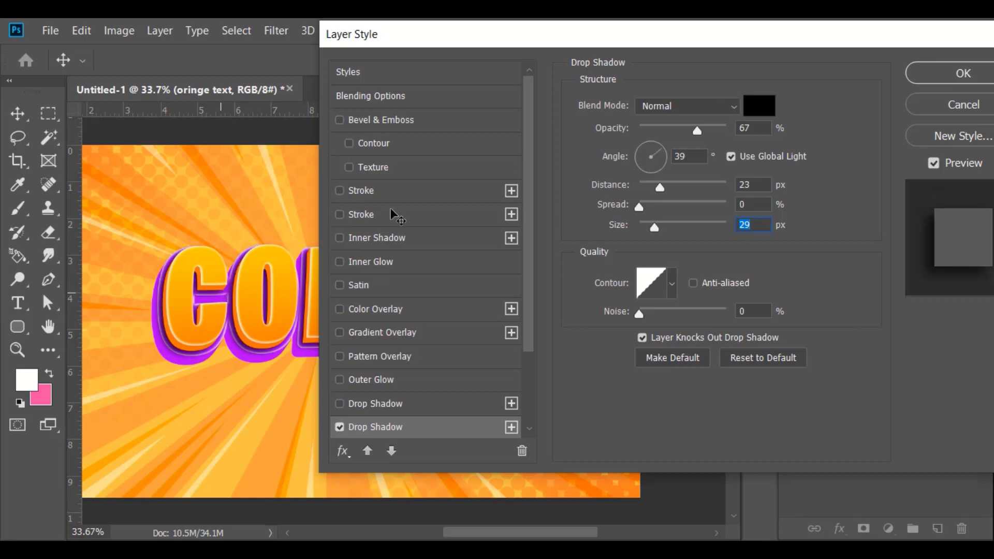
drag(658, 187, 648, 188)
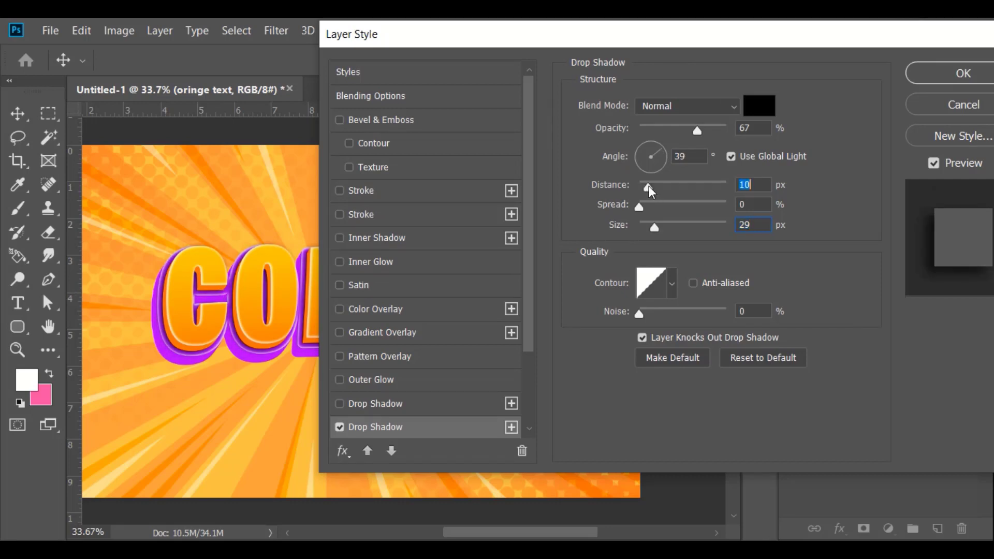
mouse_move(653, 226)
mouse_down()
mouse_move(667, 225)
mouse_move(656, 226)
mouse_up()
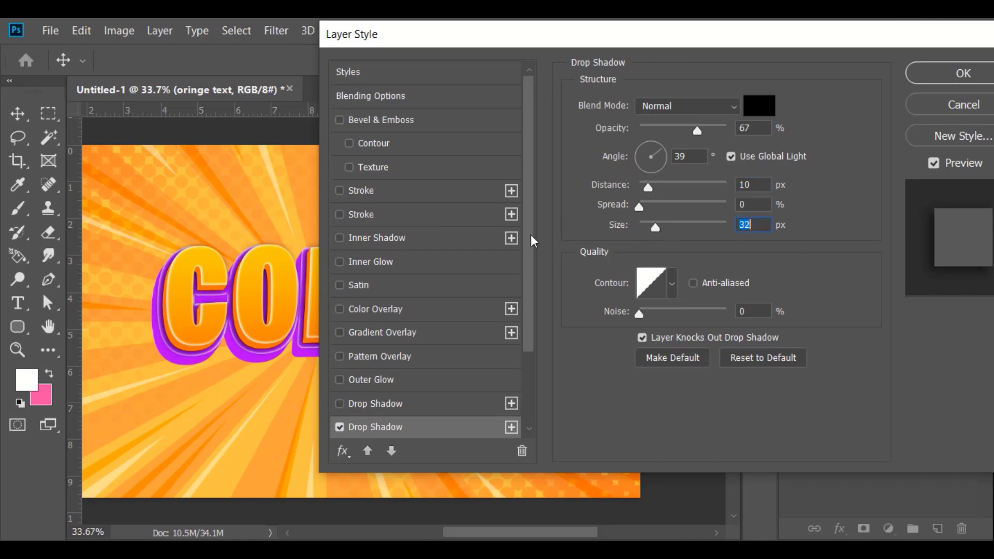
click(339, 428)
Step: Apply the orange text's shadow and convert the purple text group to a smart object
click(963, 72)
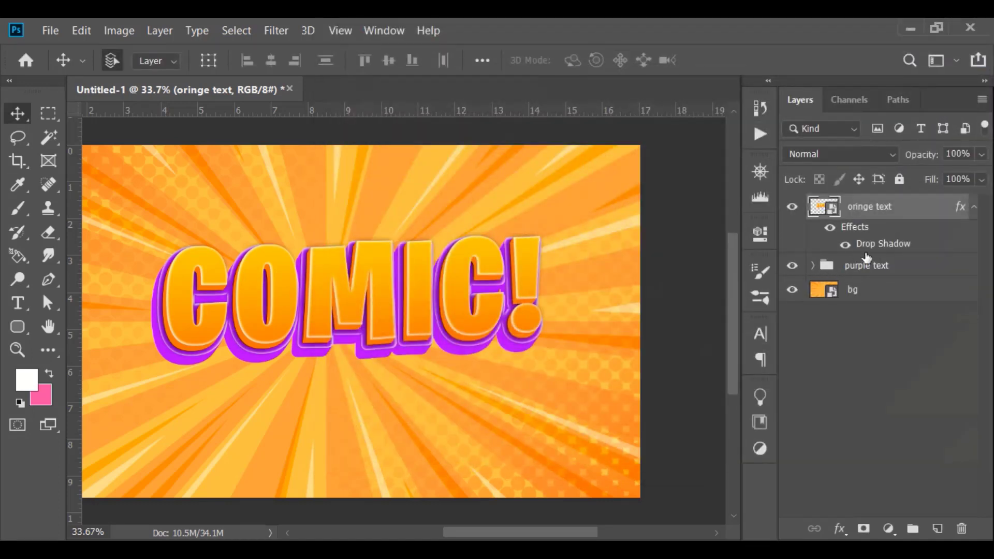
click(977, 207)
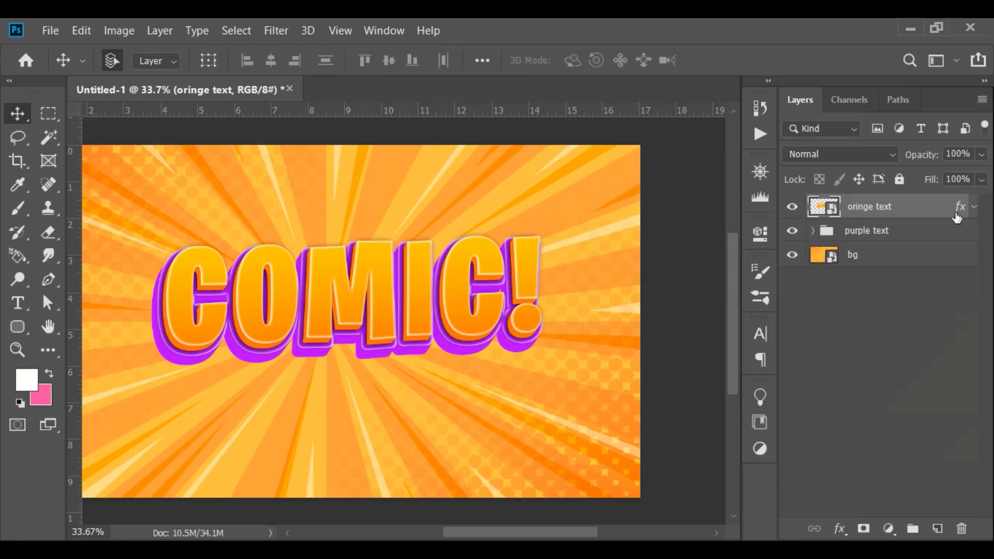
click(899, 232)
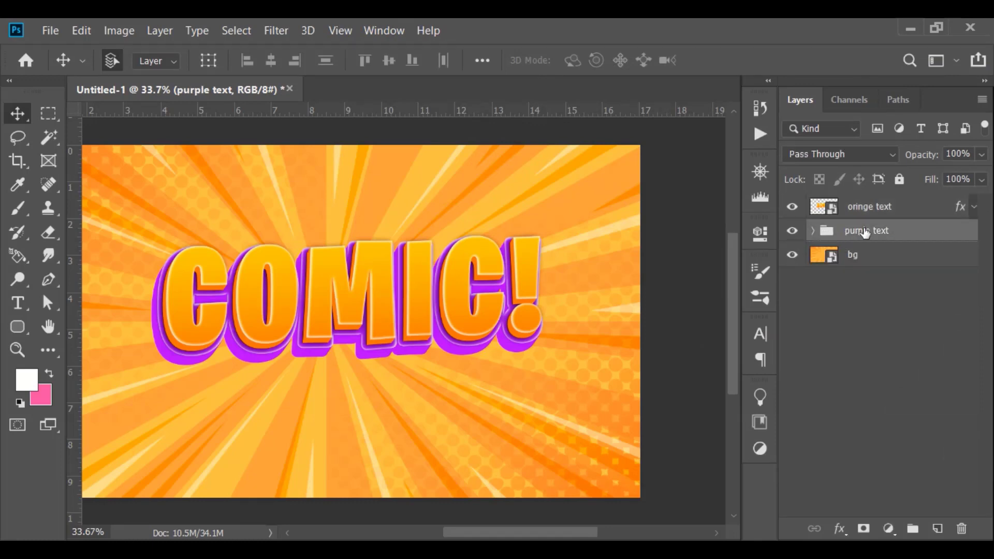
right_click(906, 231)
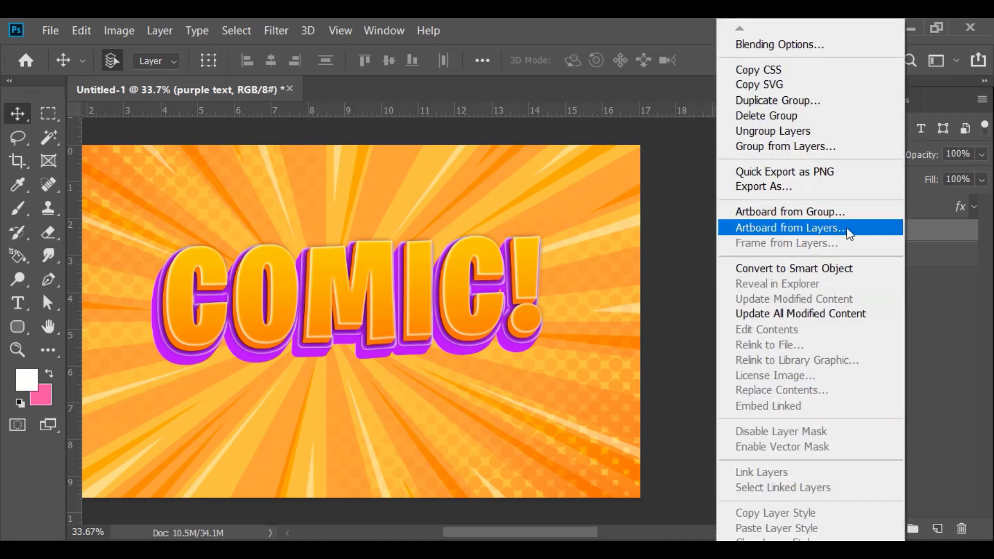
click(803, 266)
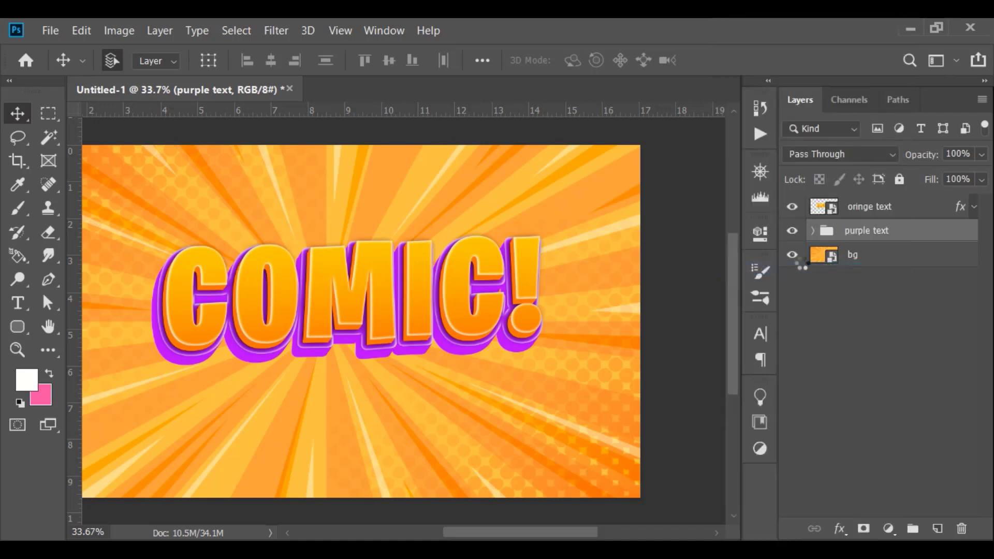
Step: Add a black drop shadow to the purple text at 4 px distance and apply it
double_click(933, 235)
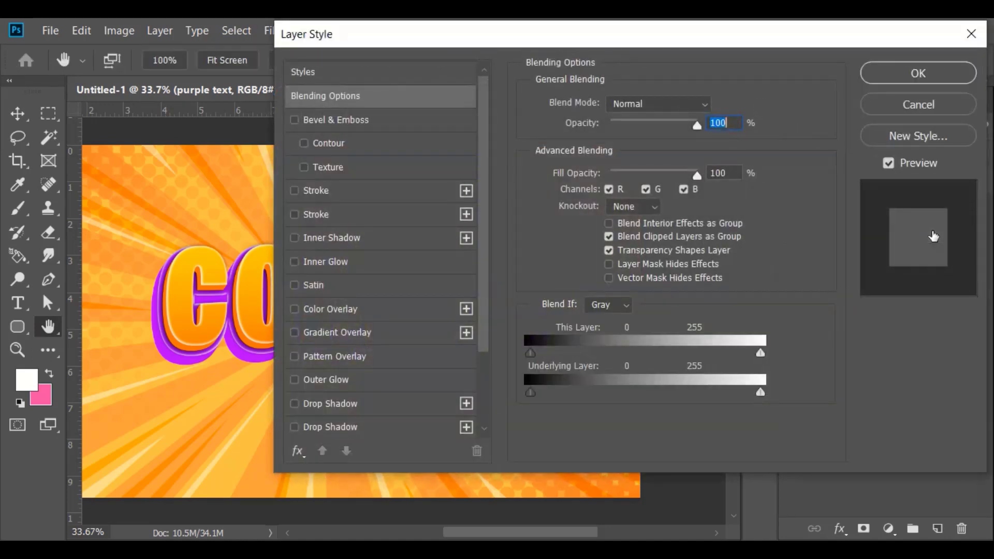
click(295, 428)
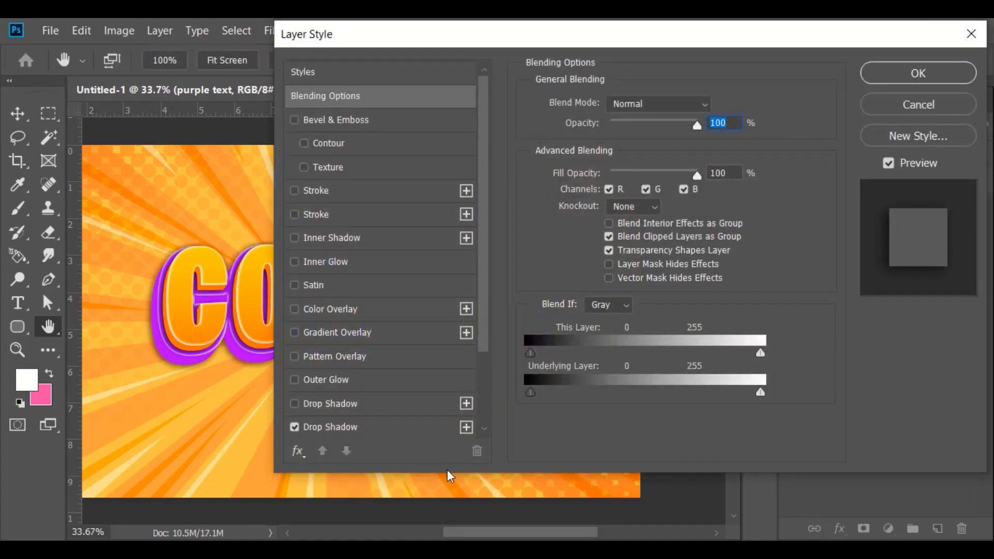
drag(474, 527, 481, 529)
drag(413, 26, 609, 26)
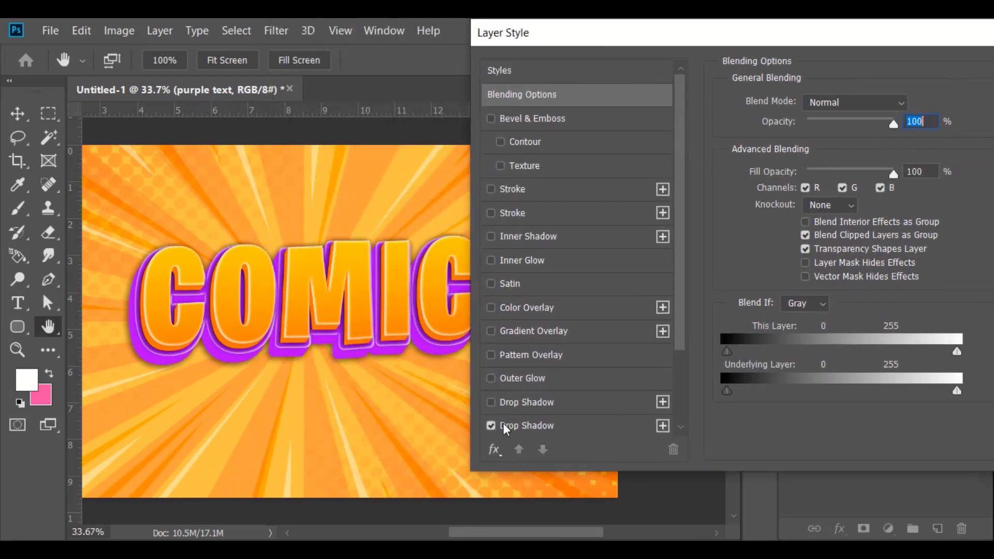
click(508, 433)
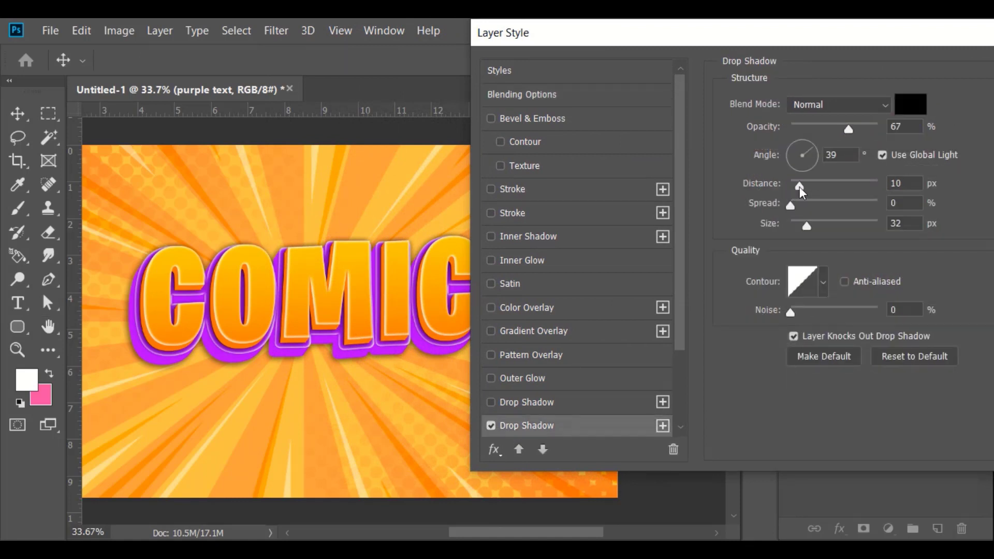
drag(801, 187, 795, 185)
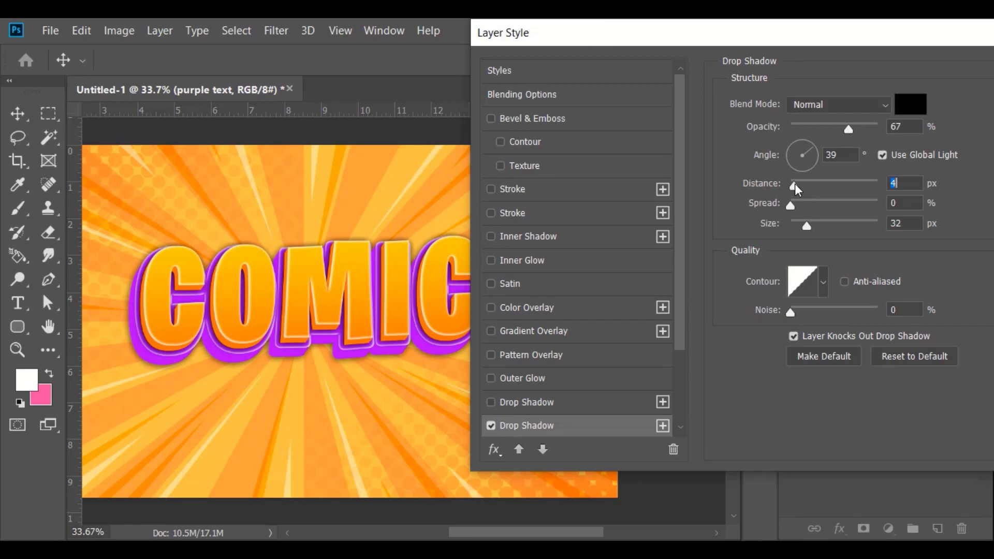
drag(711, 41, 651, 42)
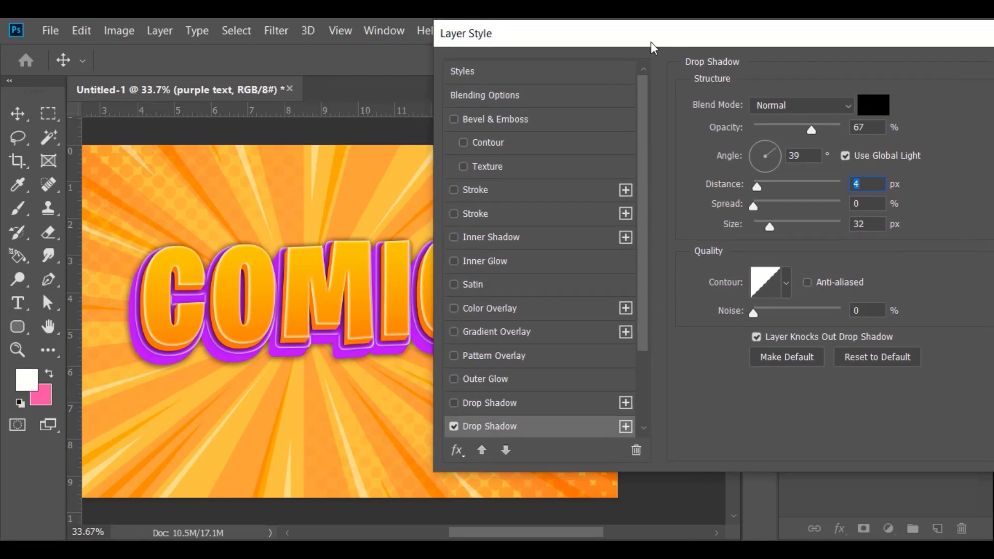
click(766, 136)
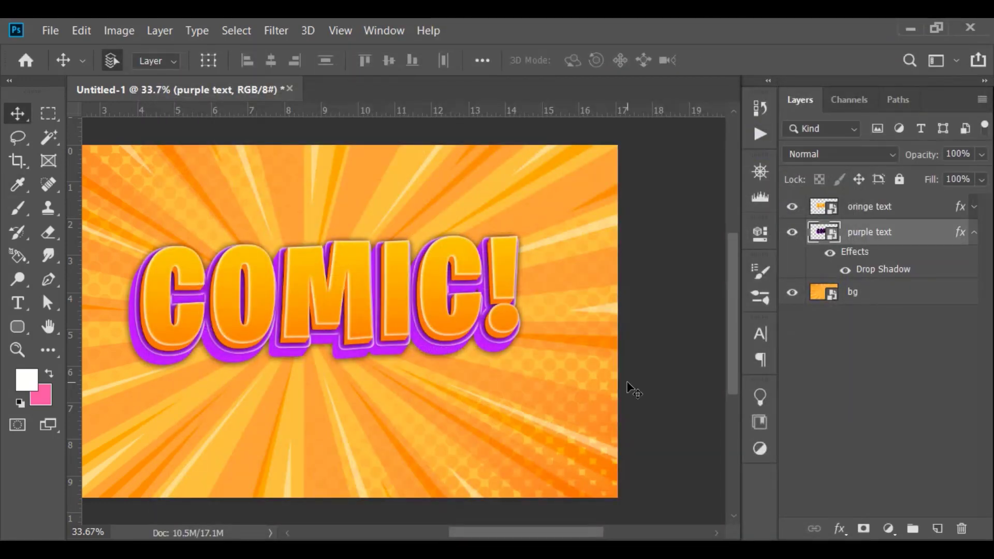
drag(509, 533, 487, 534)
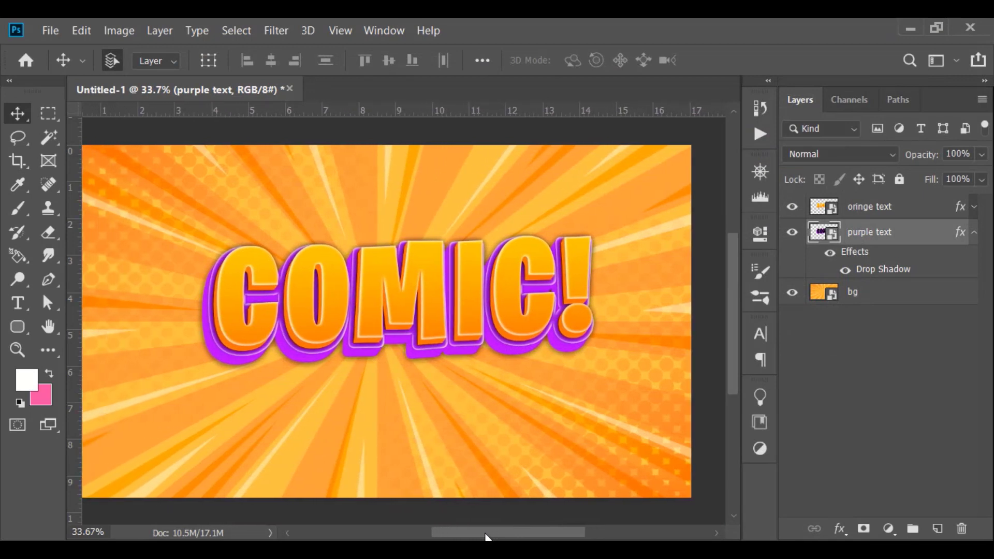
drag(487, 534, 480, 535)
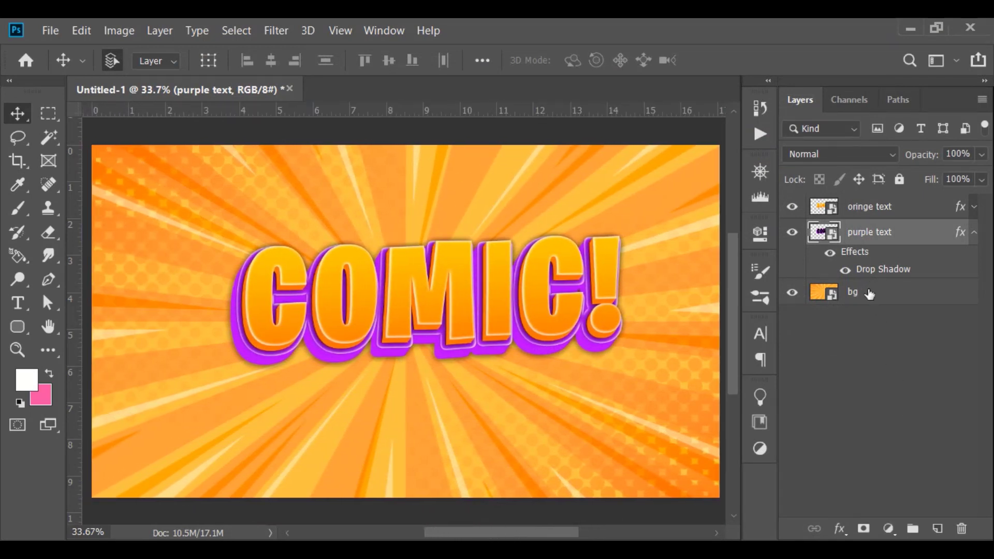
Step: Add a bright orange Solid Color fill layer above bg in Color blend mode
click(916, 288)
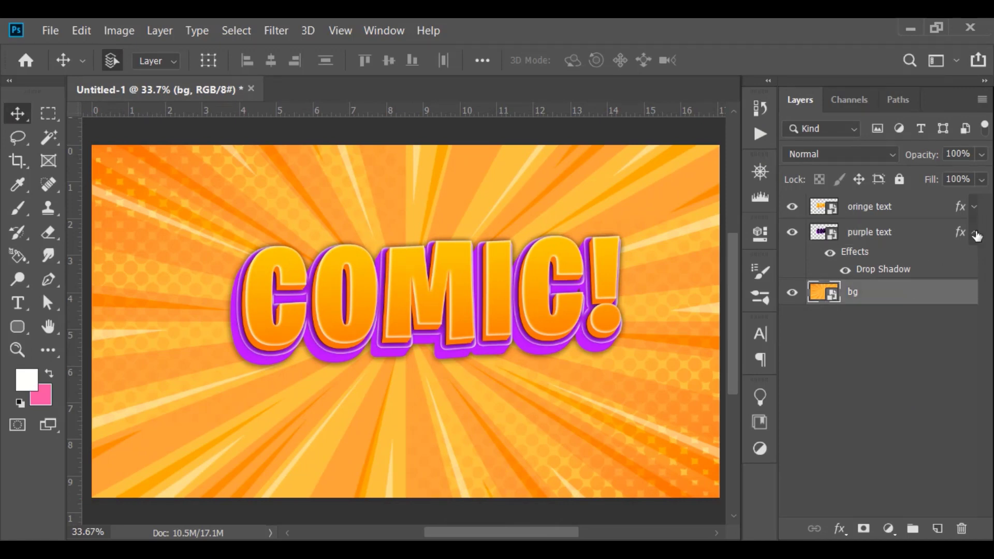
click(975, 234)
click(888, 528)
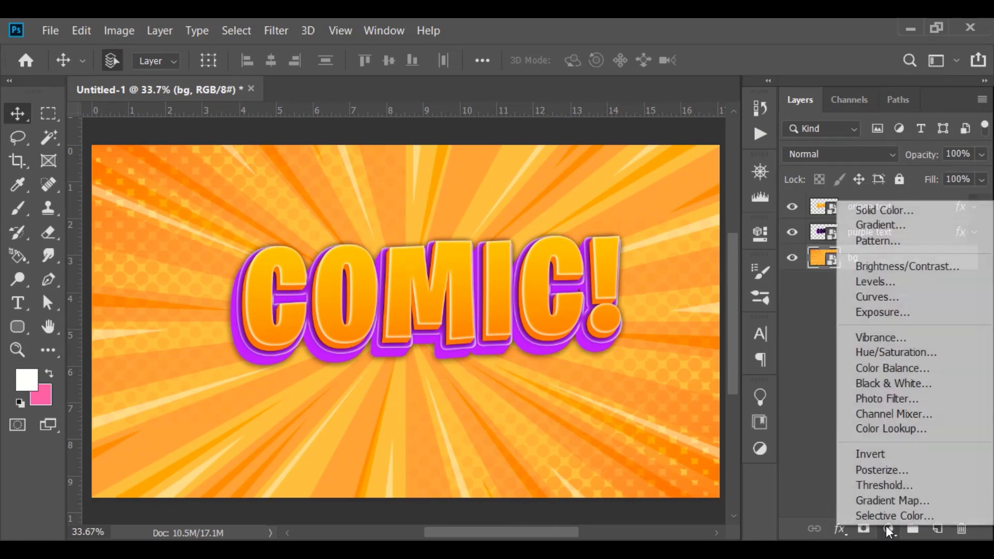
click(845, 210)
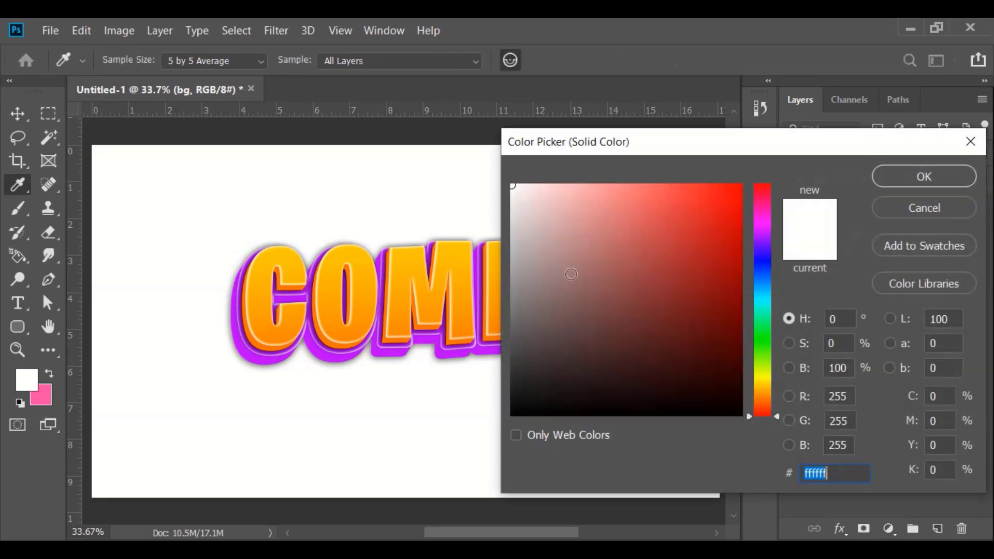
click(768, 386)
click(758, 390)
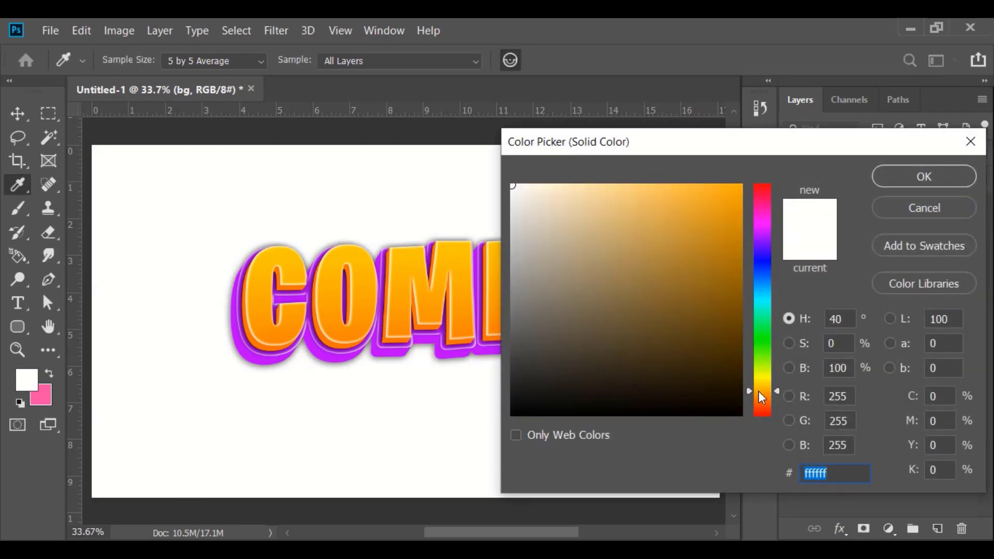
click(738, 191)
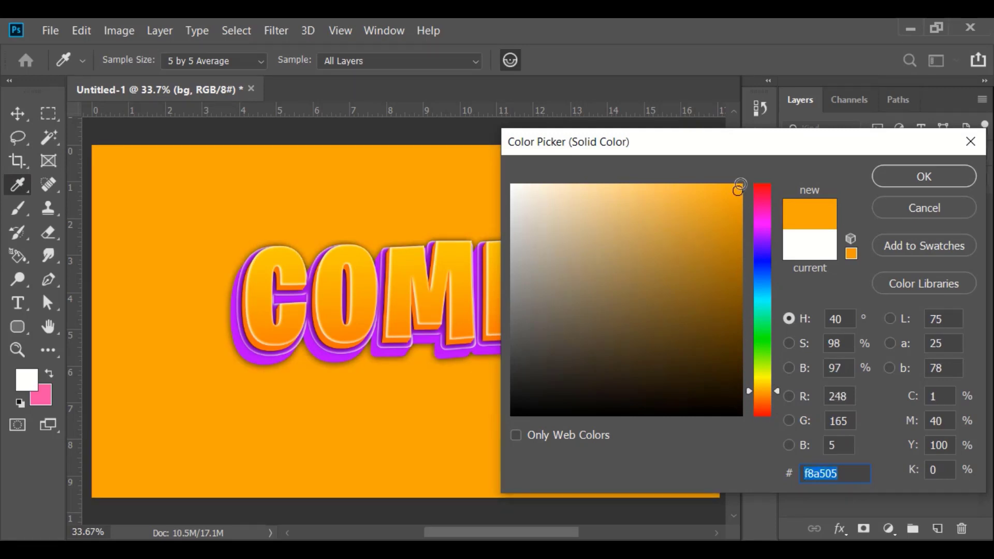
drag(741, 186, 796, 176)
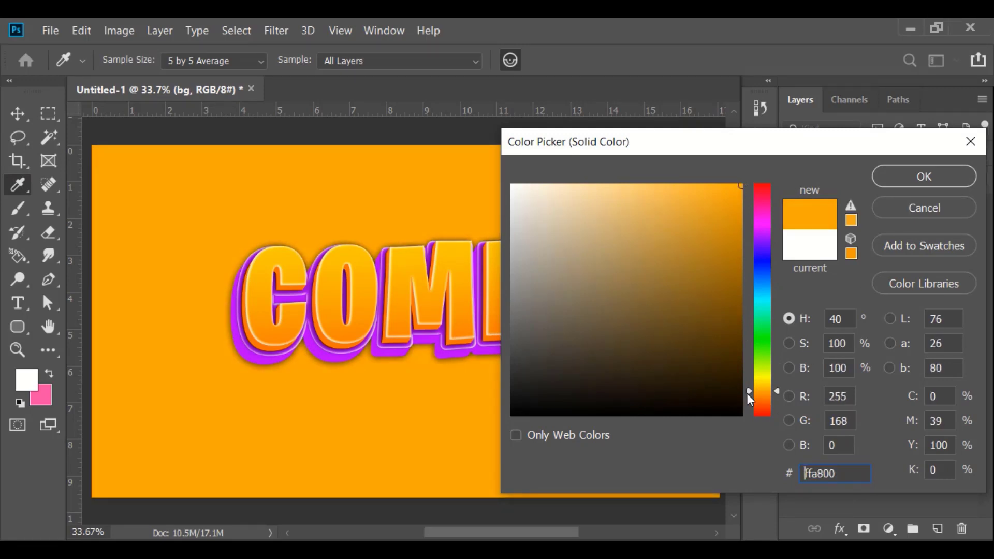
click(760, 391)
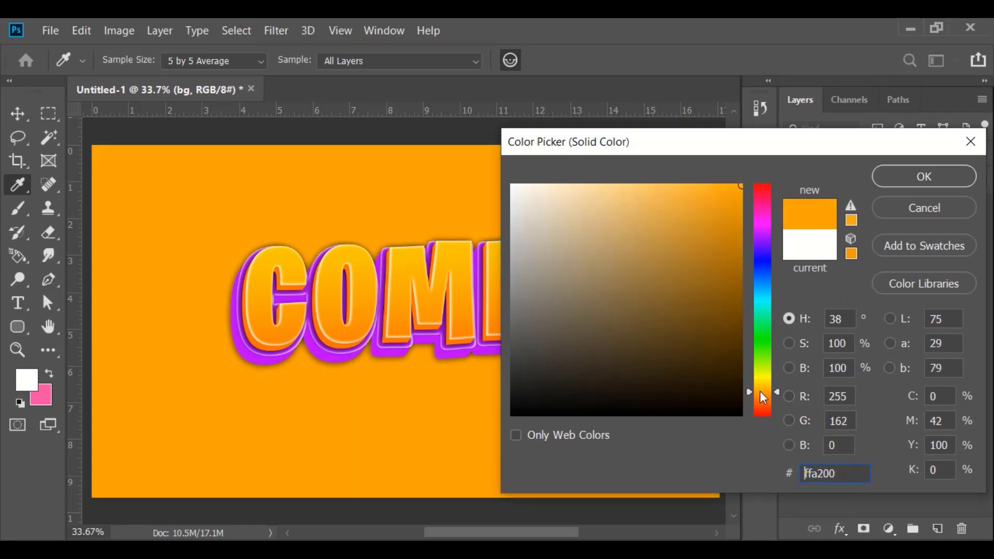
click(900, 185)
click(828, 154)
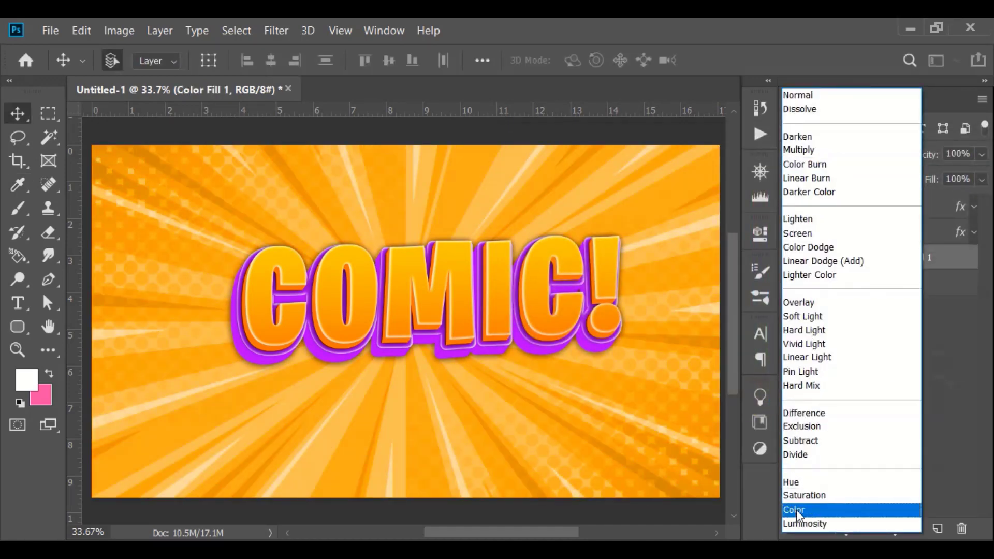
click(797, 510)
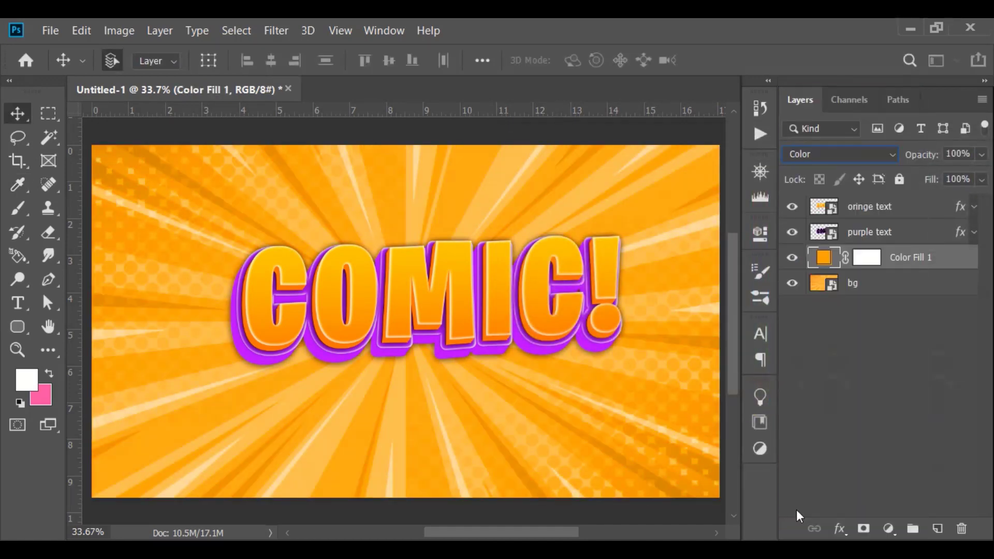
Step: Refine Color Fill 1's orange by sampling canvas colours and adjusting the hue
double_click(819, 258)
click(412, 263)
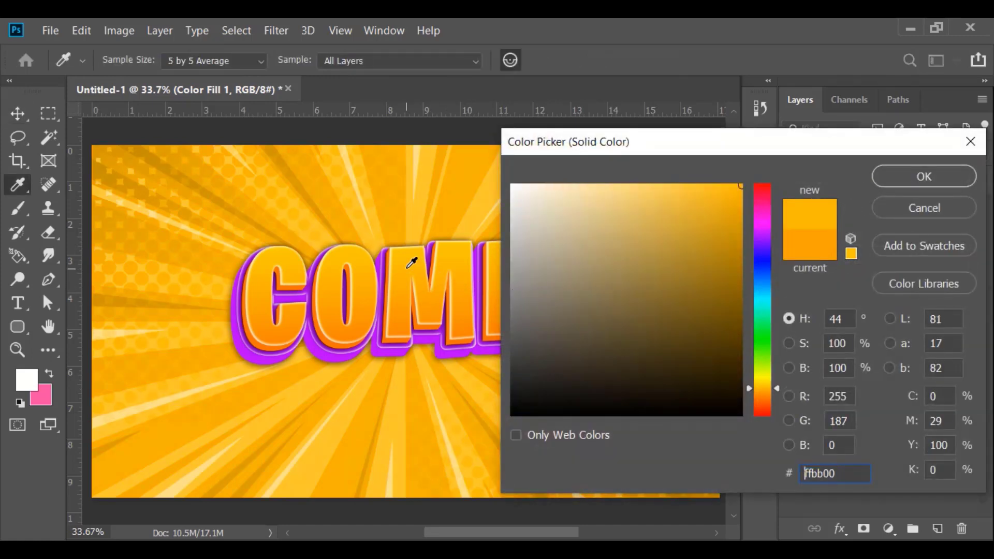
click(403, 291)
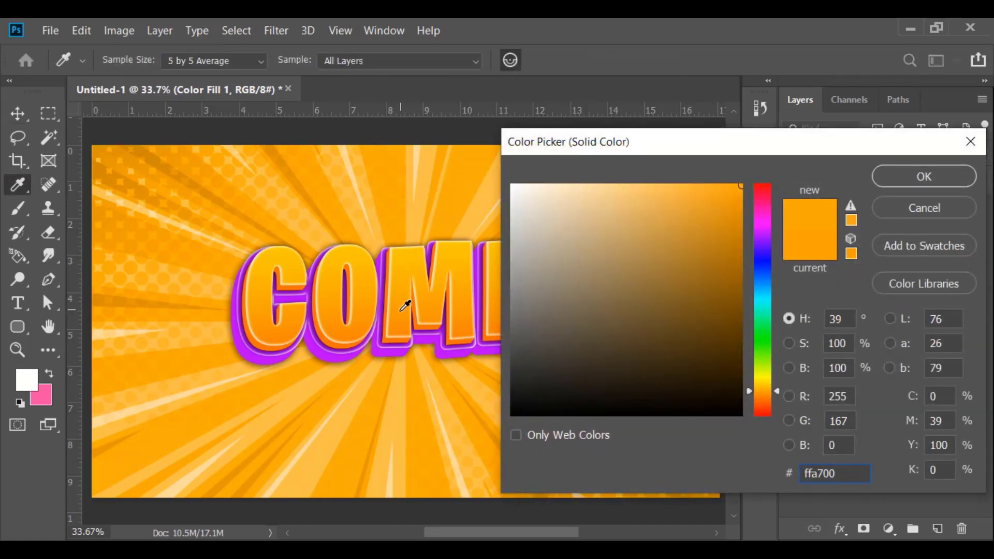
click(404, 306)
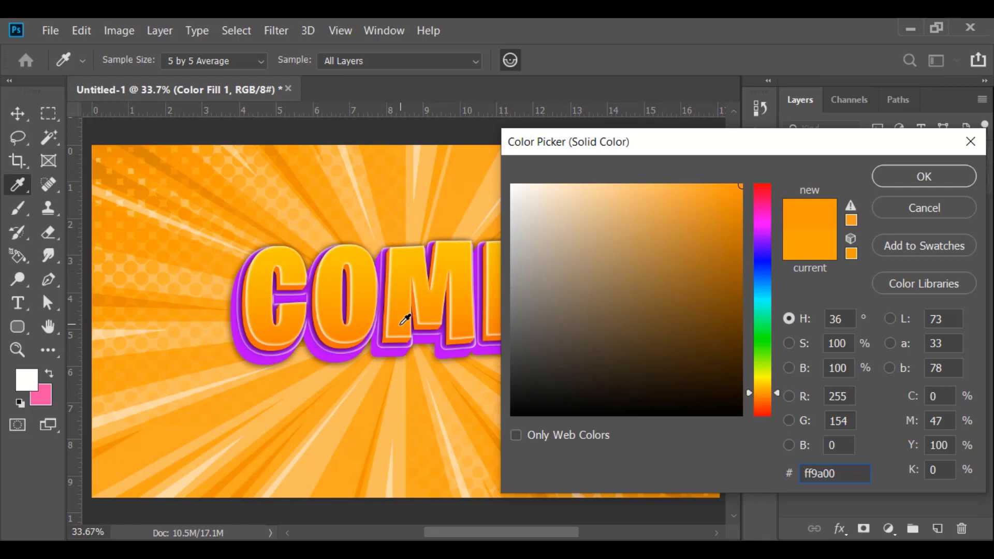
click(337, 356)
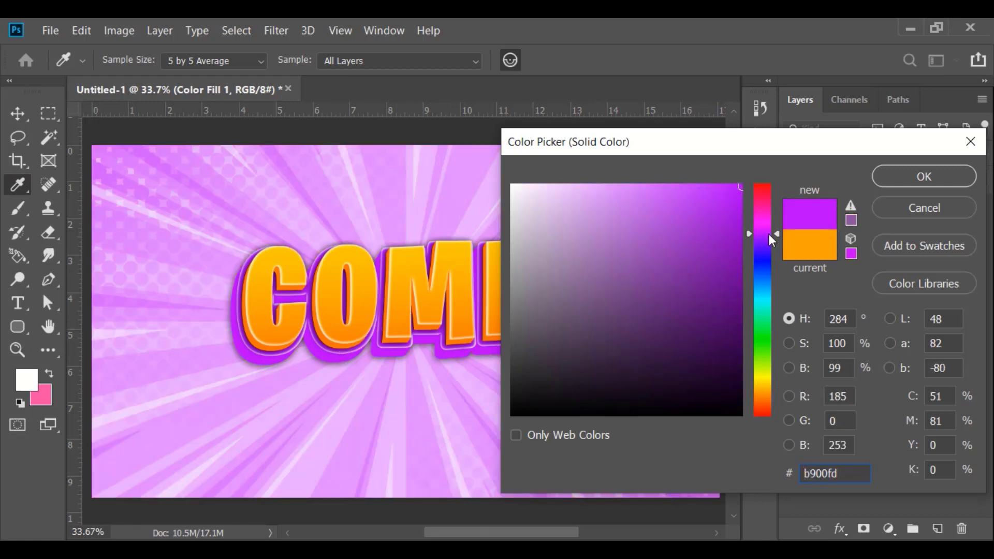
drag(770, 234, 769, 239)
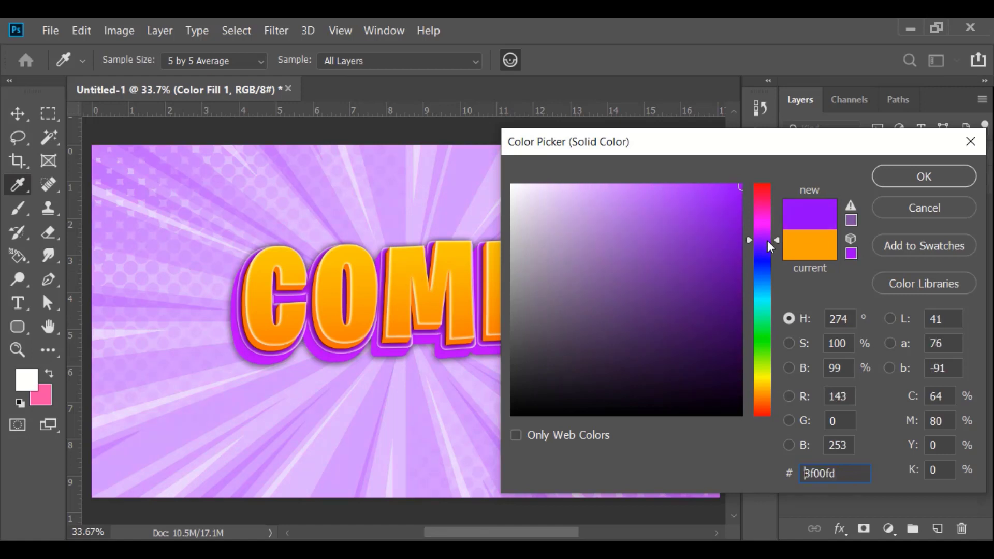
click(463, 299)
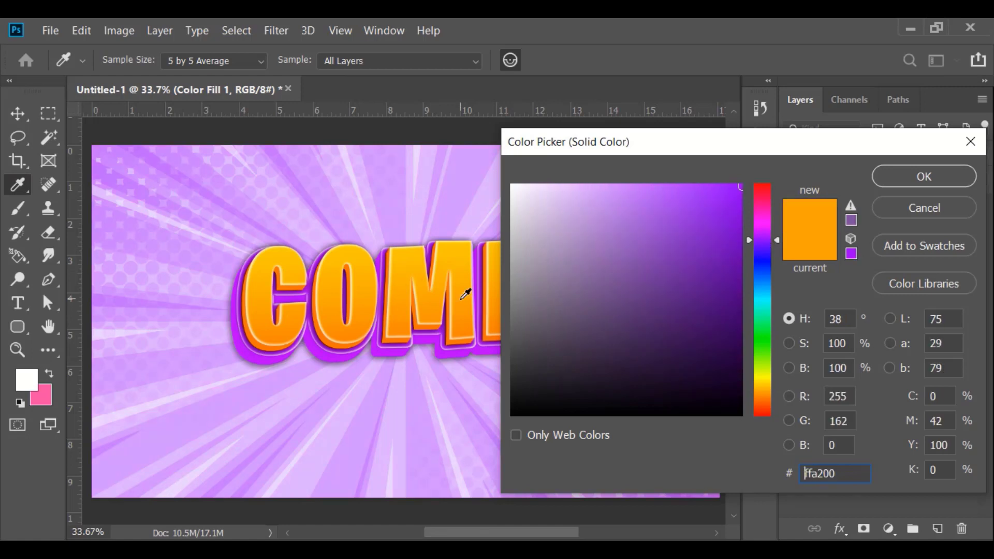
click(464, 277)
click(464, 283)
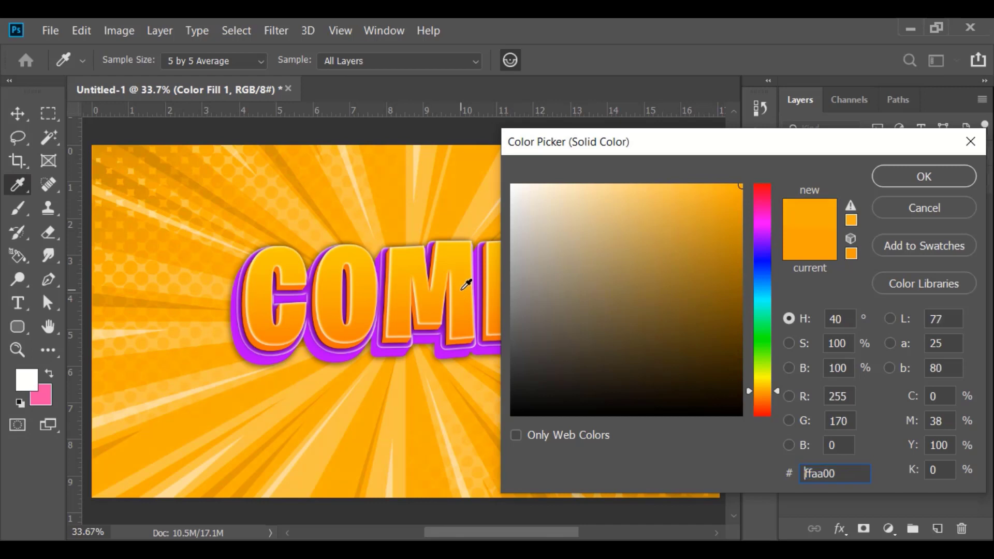
click(770, 394)
click(769, 400)
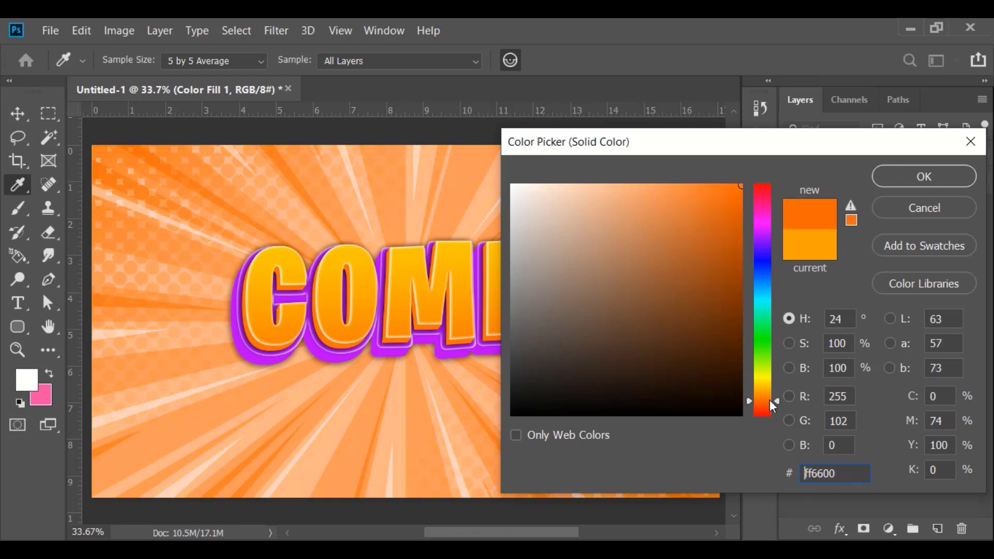
click(769, 393)
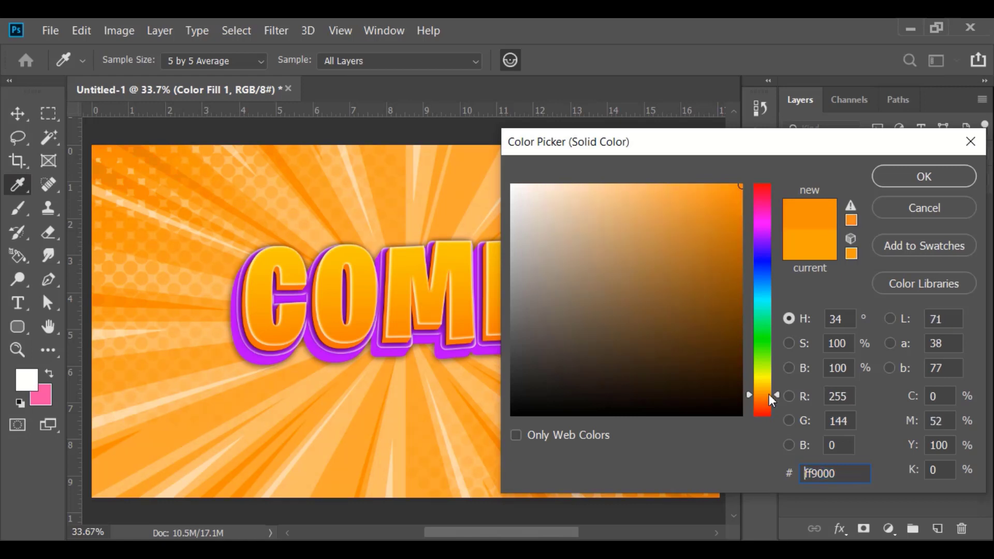
click(922, 179)
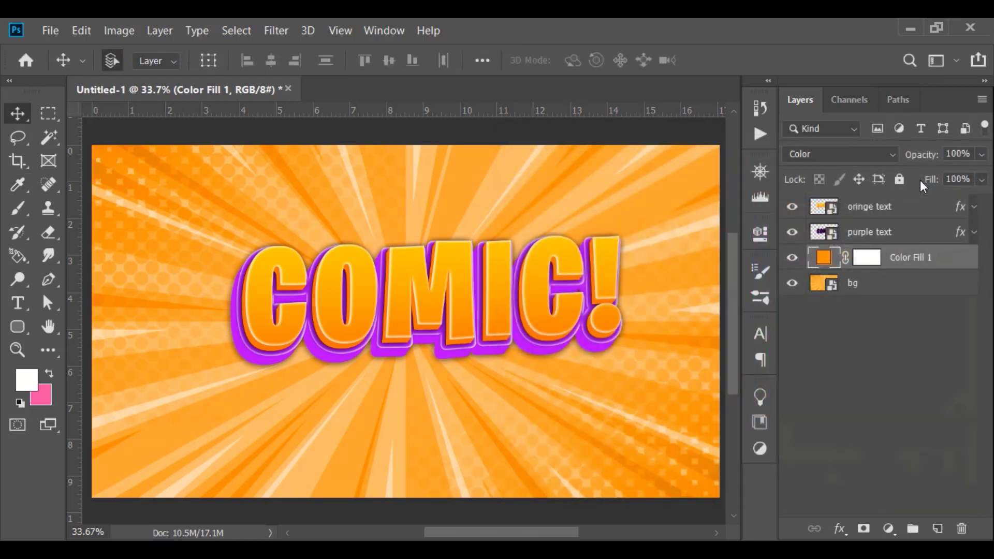
Step: Pick the 1868 px halftone brush preset, declining to rasterize the text layer
click(882, 206)
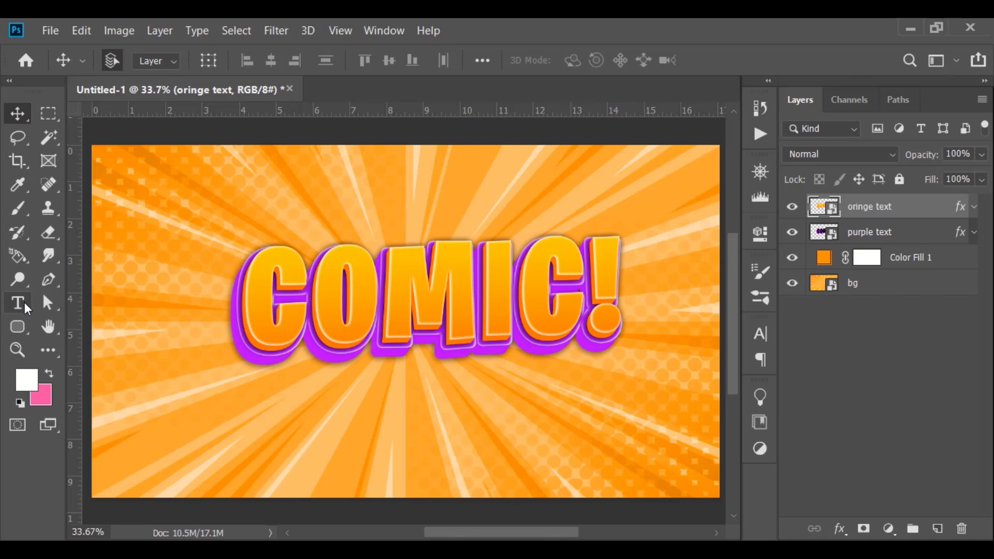
click(16, 211)
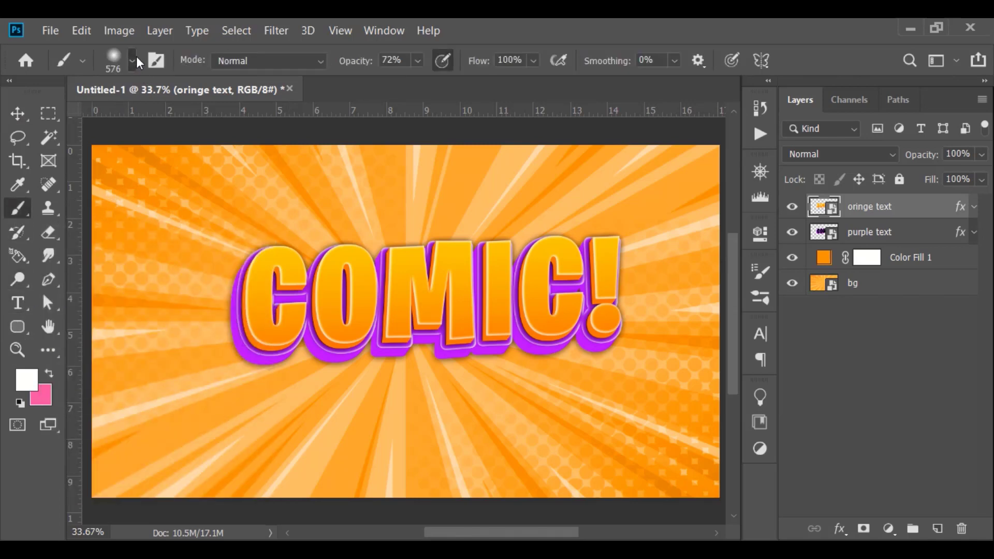
click(132, 60)
click(67, 195)
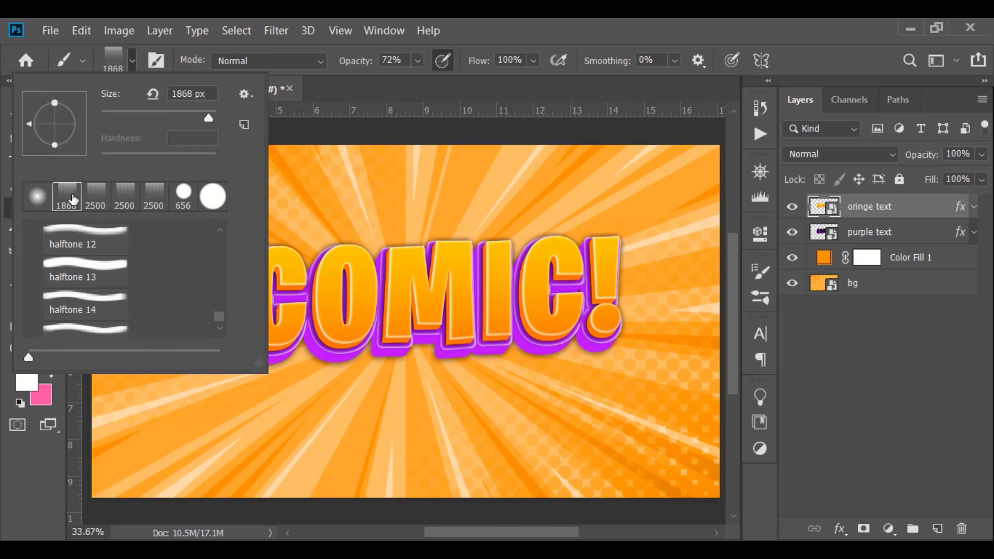
click(424, 251)
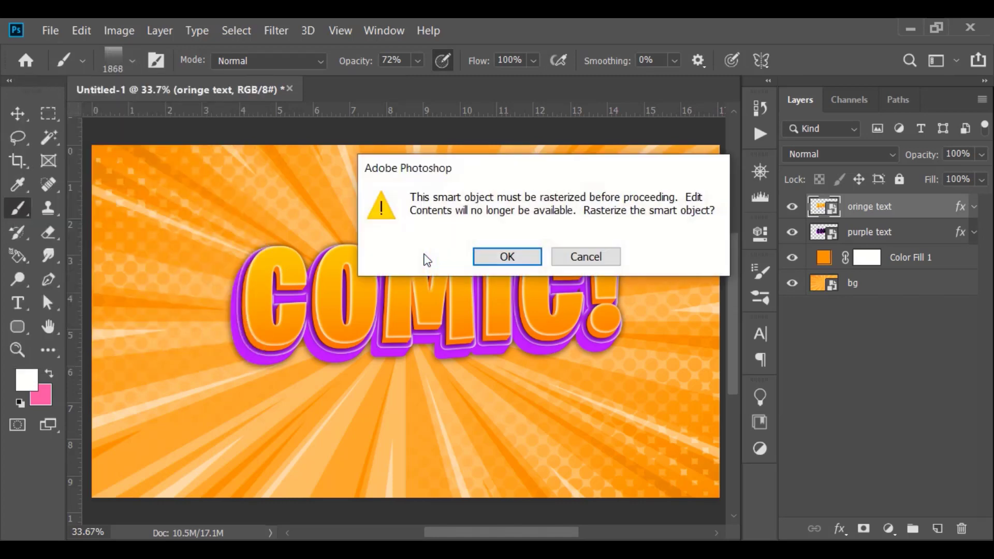
click(570, 260)
Step: Stamp the horizontally flipped halftone dots across the artwork centre on a new layer
click(938, 529)
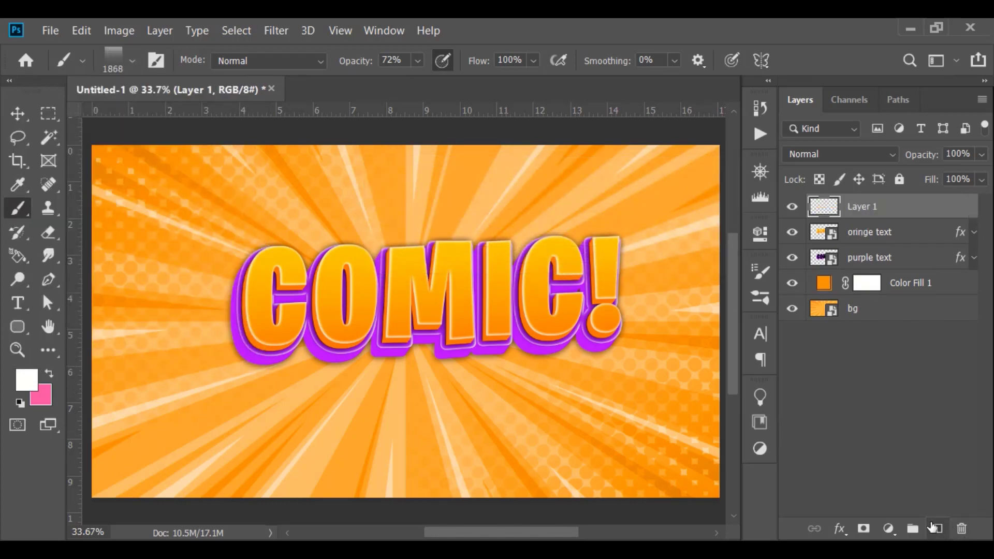
right_click(580, 281)
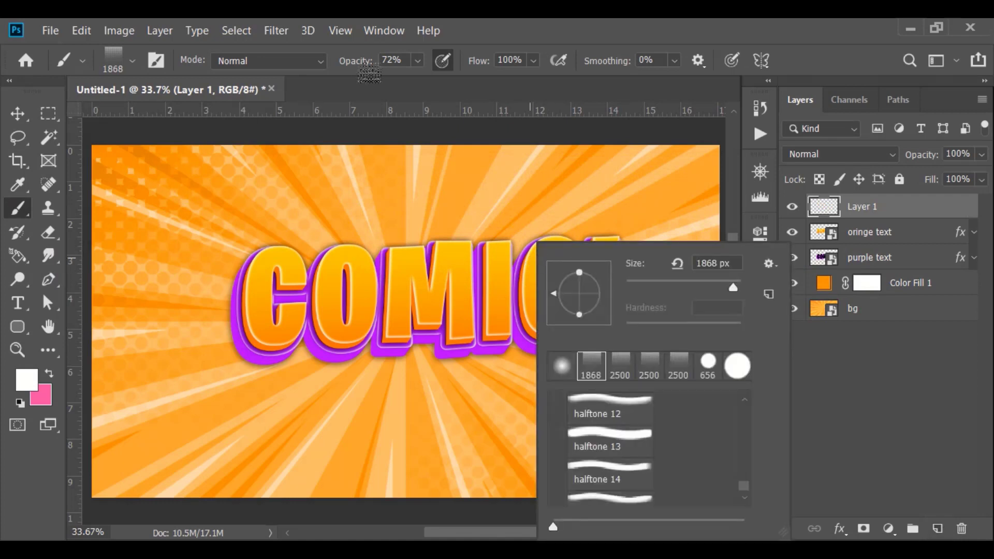
click(598, 293)
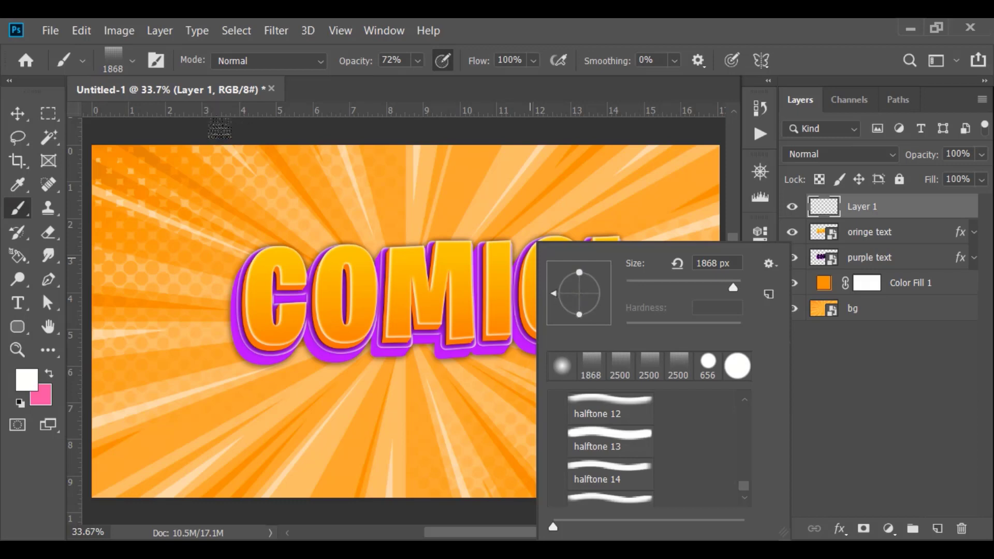
click(250, 114)
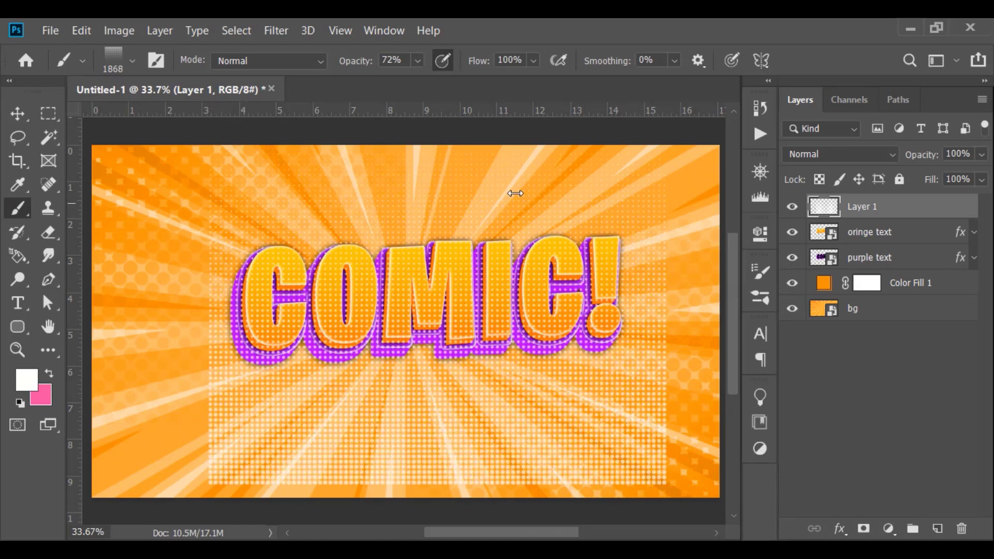
click(22, 114)
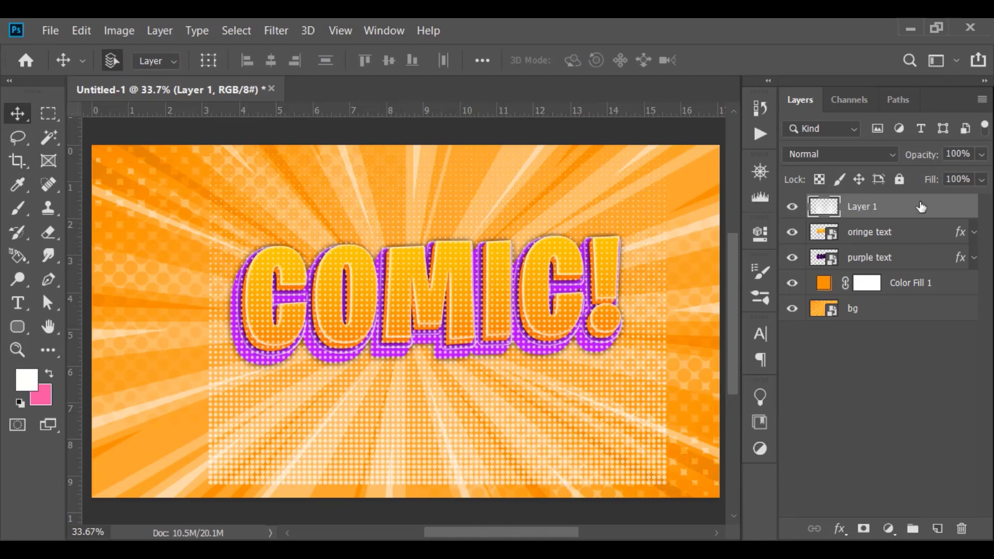
Step: Clip Layer 1's halftone dots to 'oringe text', zoom in on the letters, and select 'oringe text'
alt+click(820, 214)
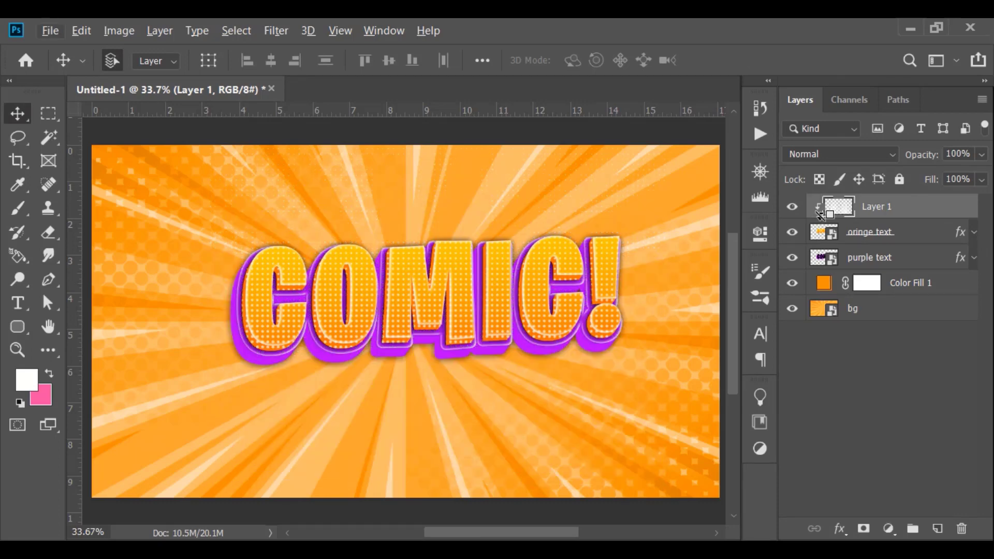
click(10, 355)
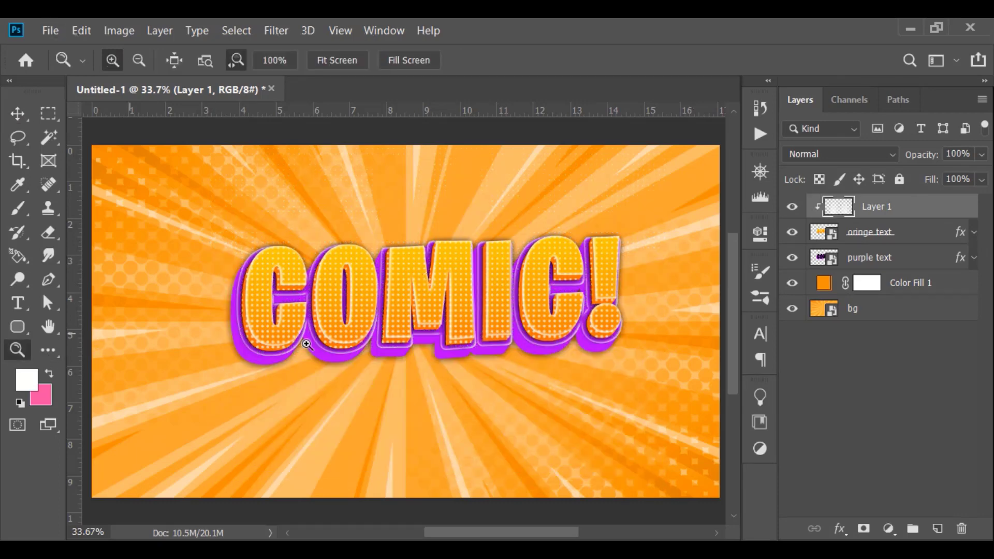
drag(256, 322, 327, 327)
drag(737, 285, 737, 275)
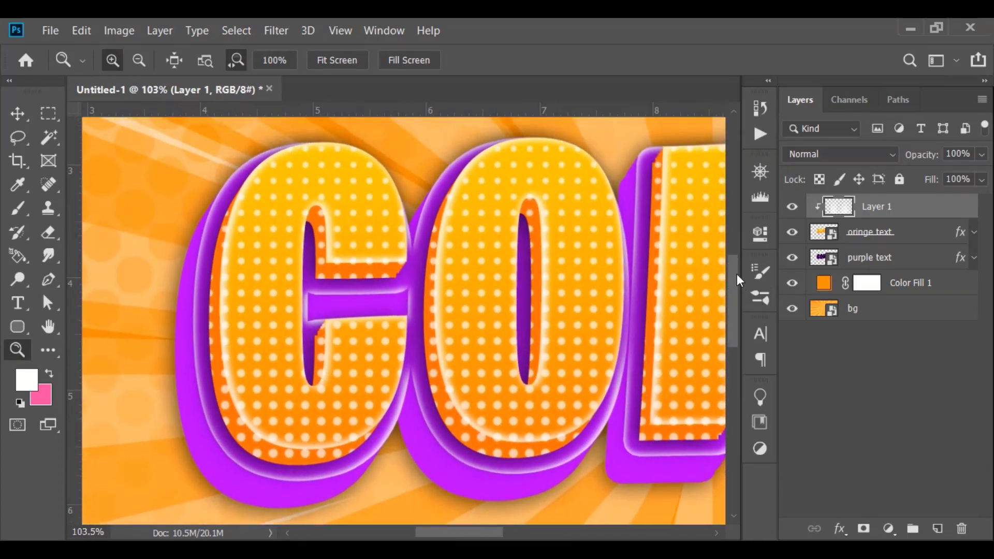
click(818, 233)
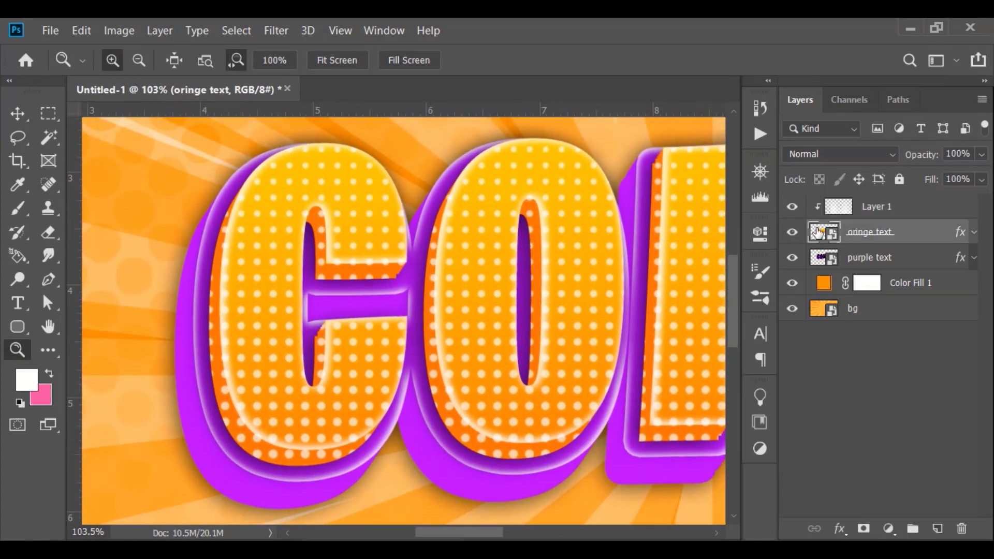
click(275, 22)
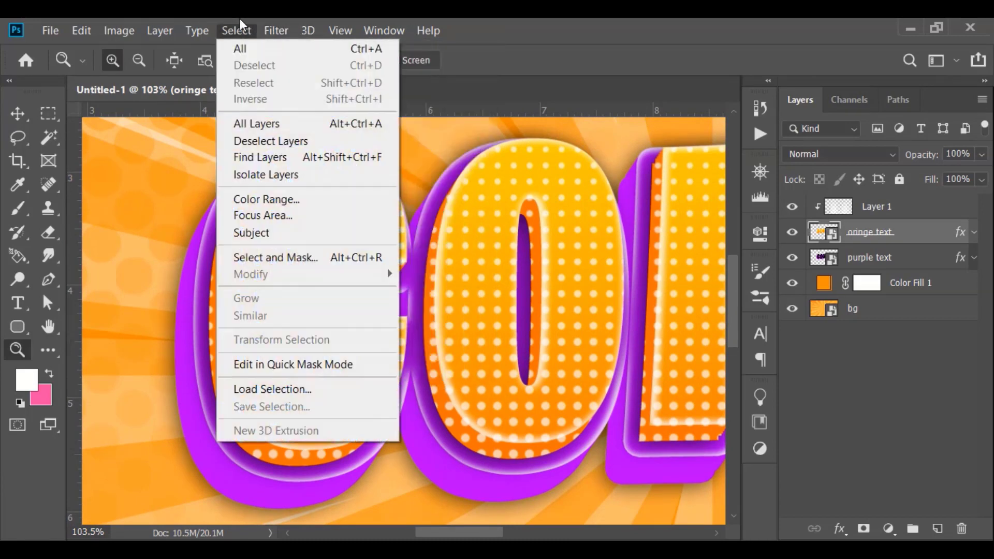
click(250, 202)
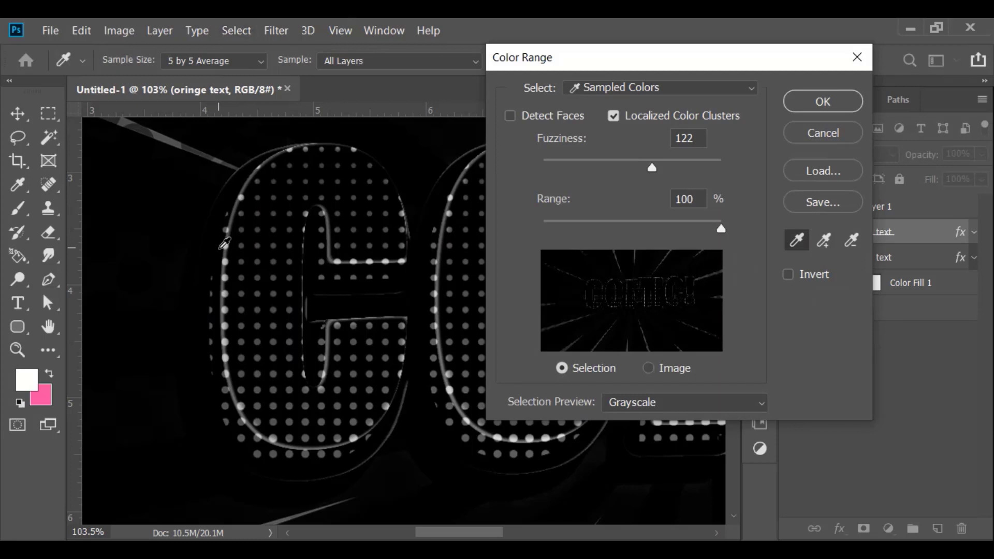
click(226, 242)
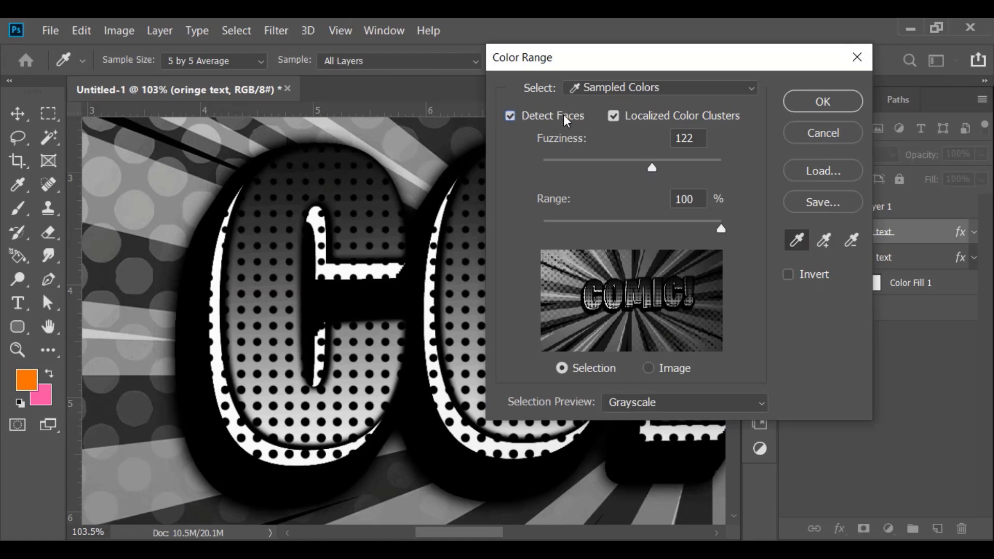
click(613, 115)
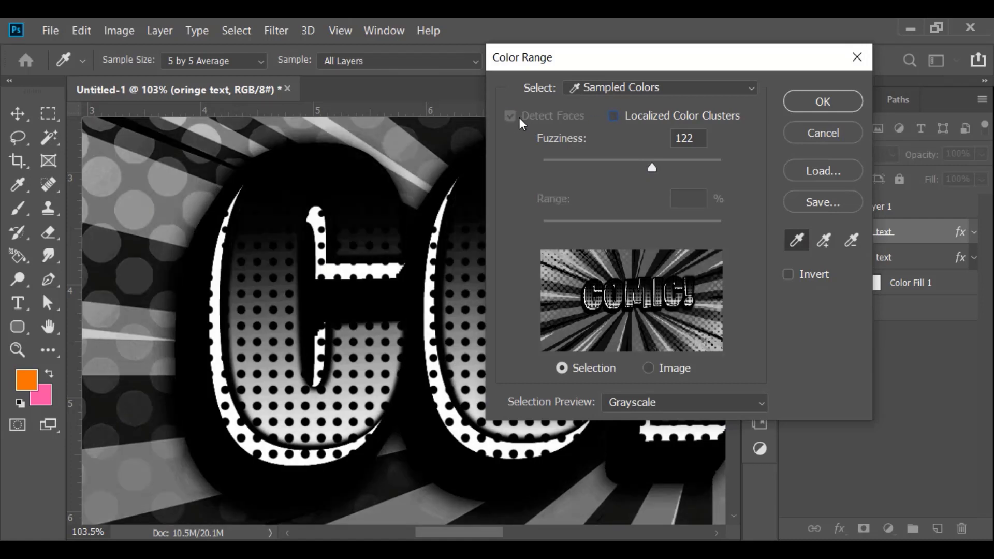
click(607, 118)
click(533, 117)
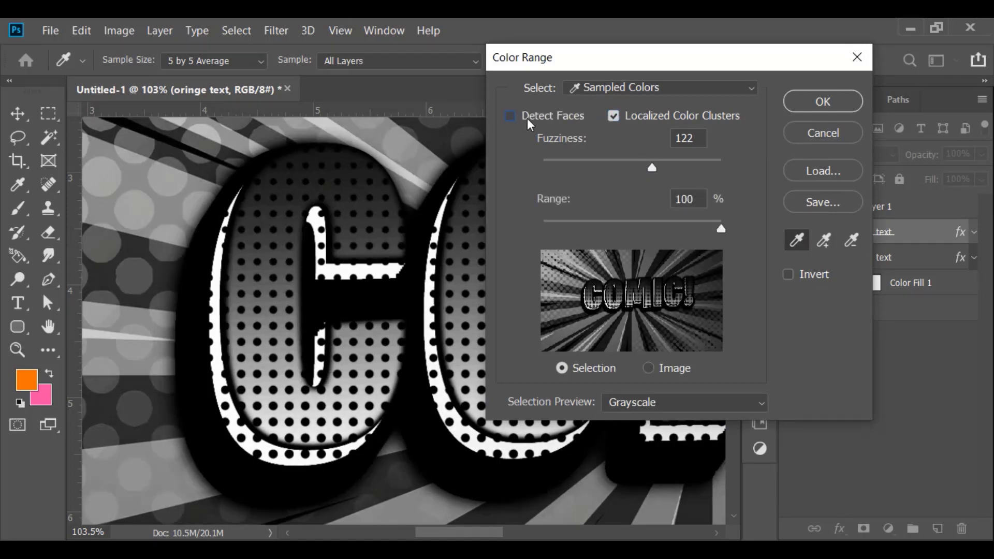
click(616, 118)
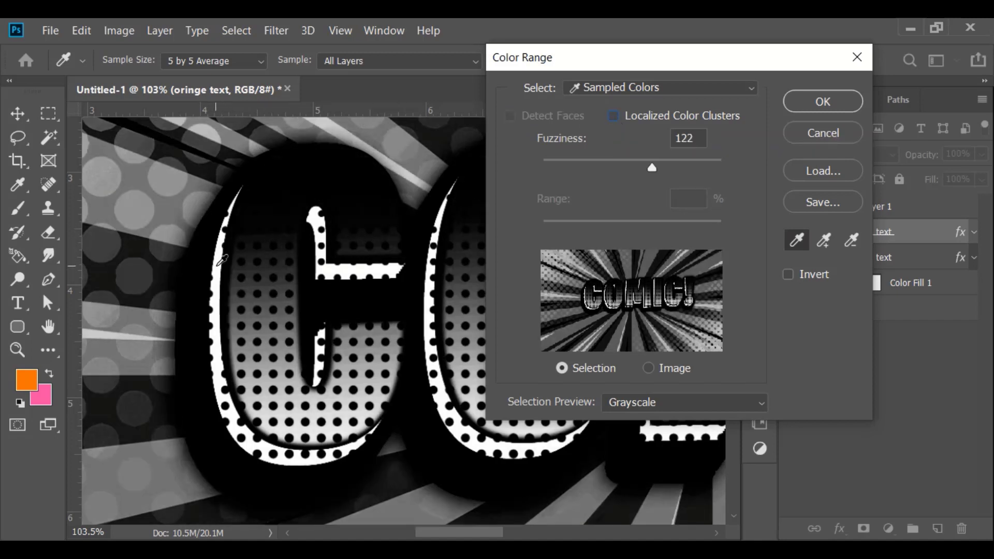
click(803, 104)
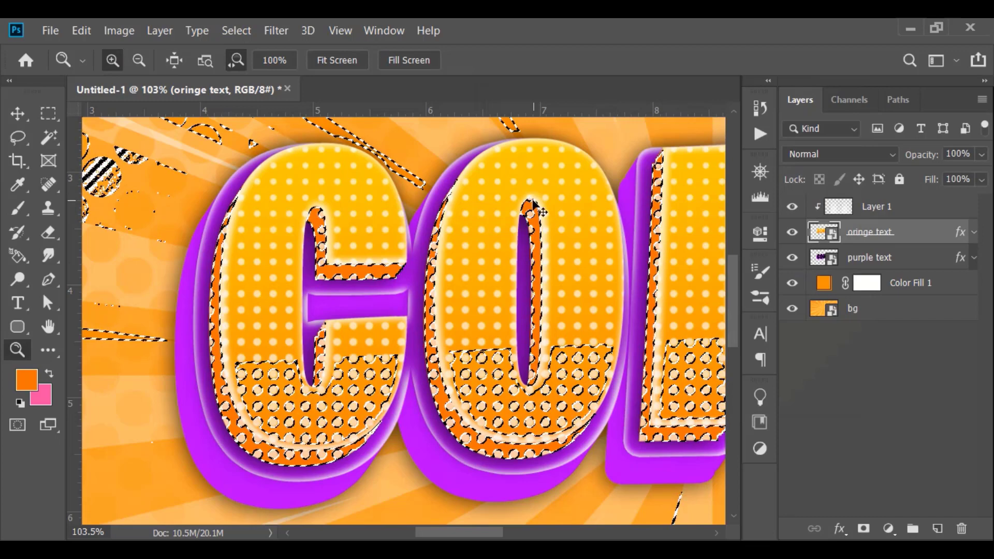
key(ctrl+d)
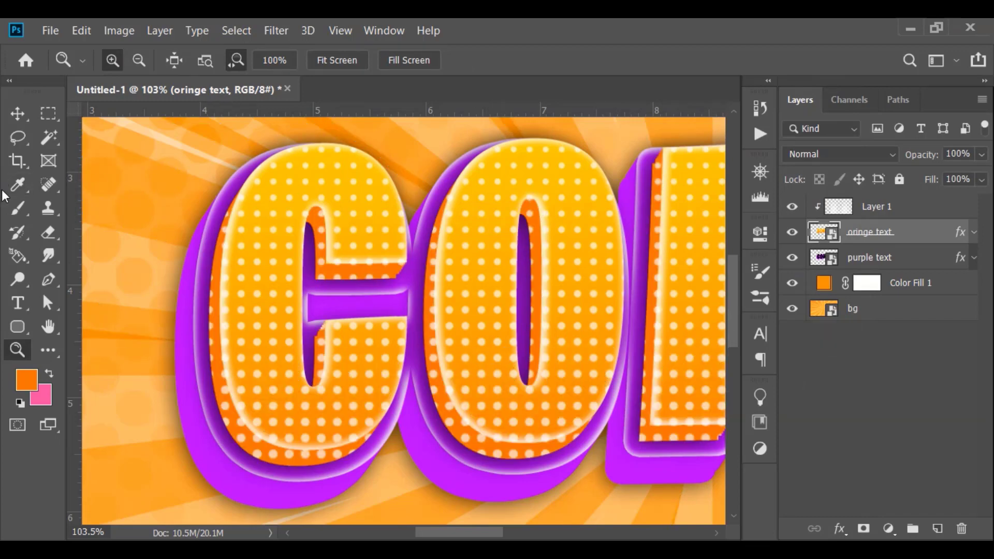
Step: Add a blank layer mask to the halftone dot layer, Layer 1, with the Brush tool active
click(19, 207)
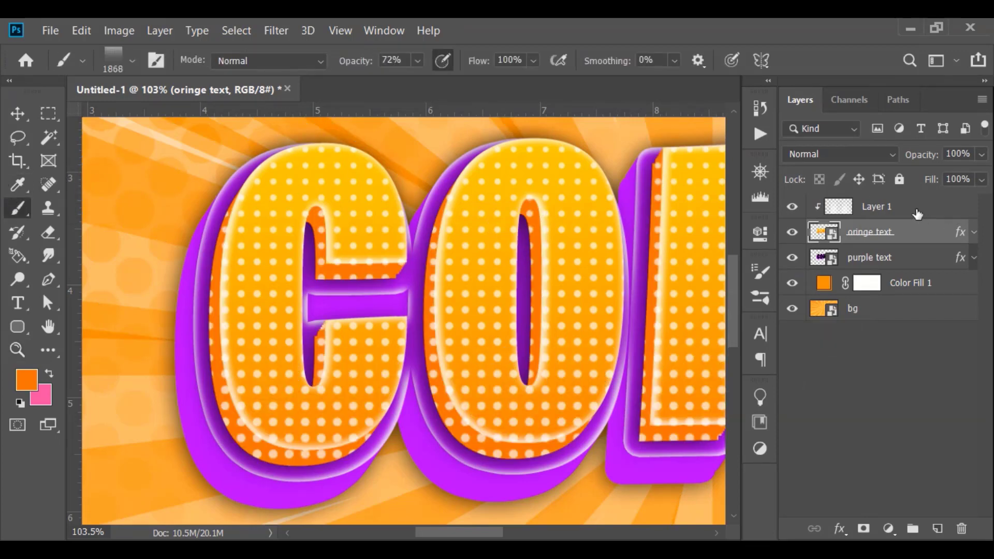
click(916, 210)
click(864, 528)
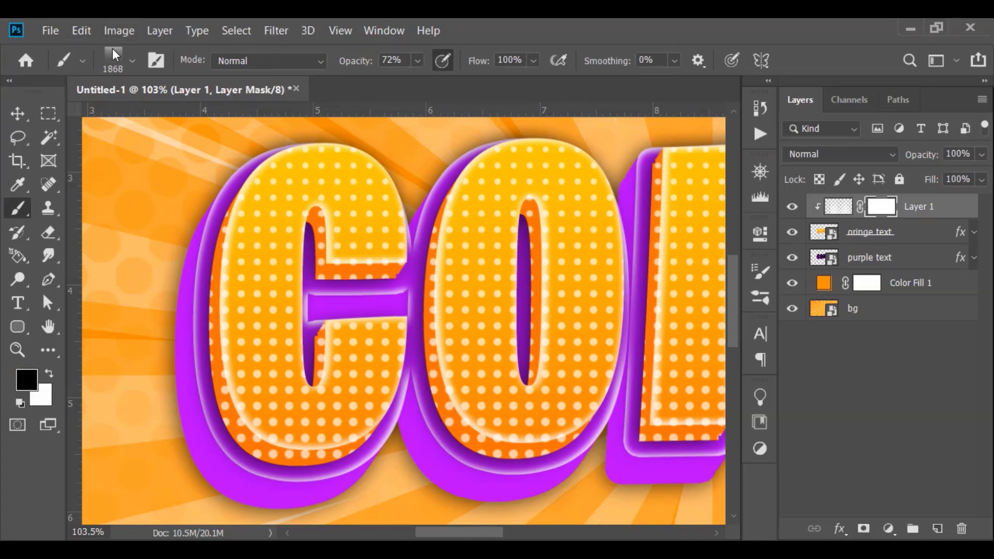
Step: Choose the soft round brush preset for painting on the mask
click(125, 57)
click(68, 197)
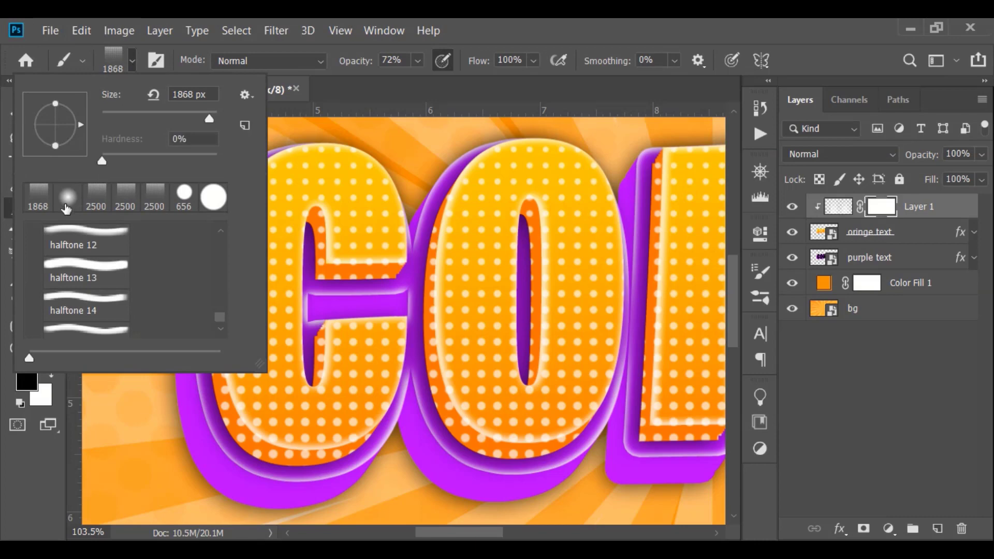
click(3, 113)
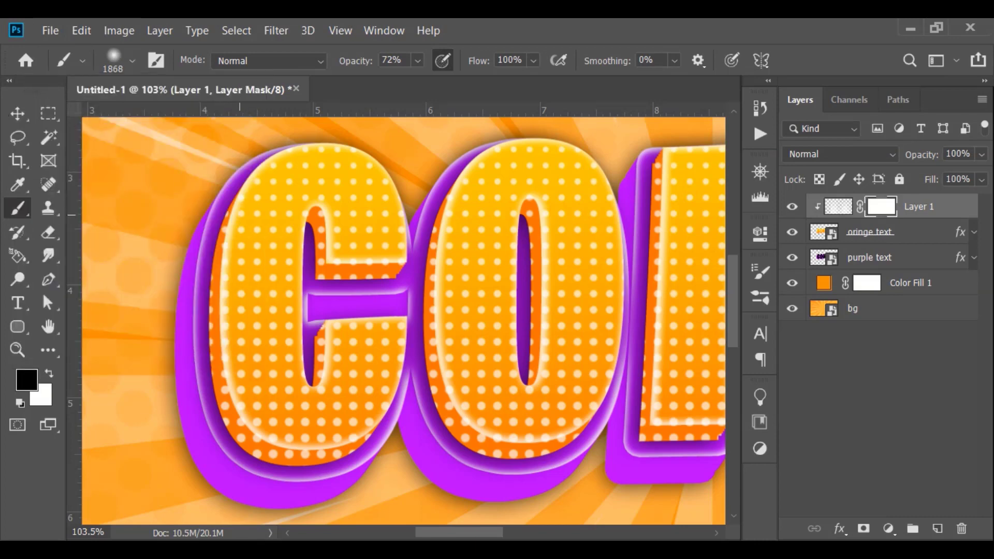
Step: Set the brush to a small size at full opacity
drag(244, 216, 207, 216)
mouse_move(461, 270)
mouse_down()
mouse_move(2, 207)
mouse_move(326, 176)
mouse_up()
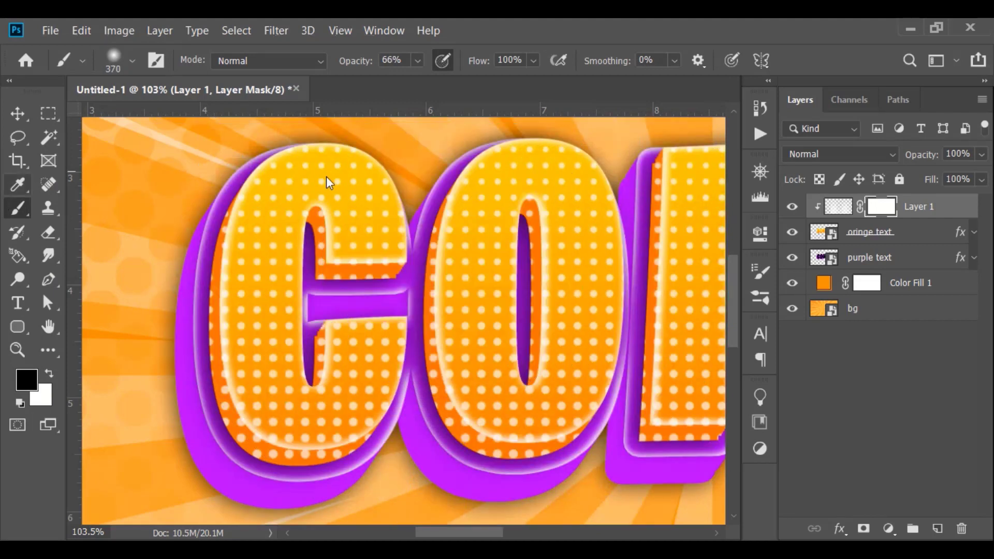
drag(452, 241, 307, 177)
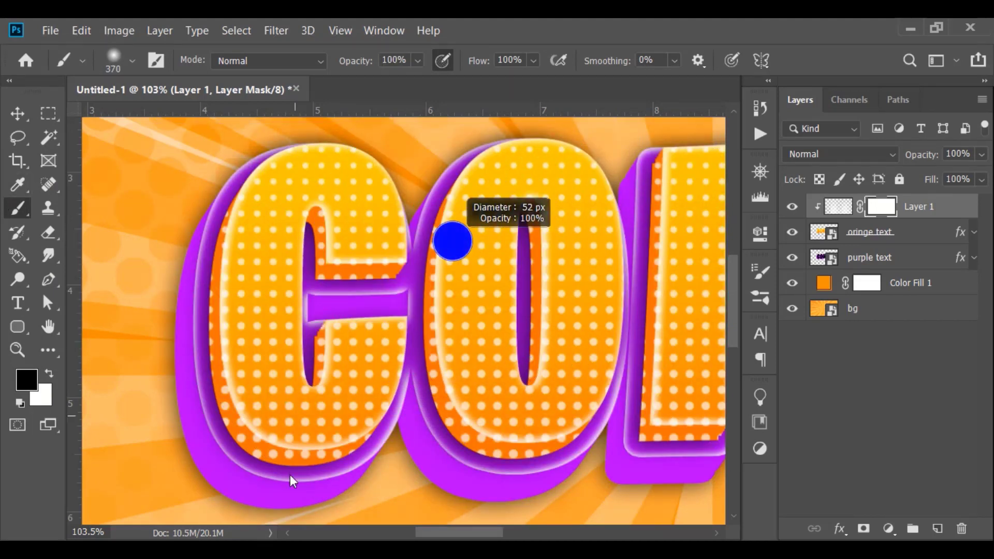
drag(312, 355, 202, 238)
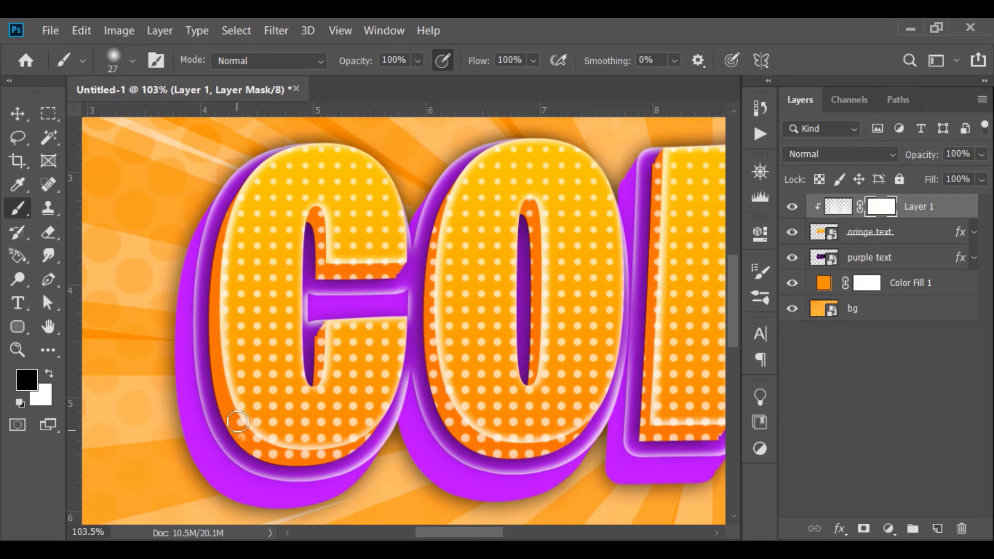
Step: Mask the dots along the C's inner and bottom edges and the O's left edge
mouse_move(237, 421)
mouse_down()
mouse_move(267, 458)
mouse_move(292, 456)
mouse_up()
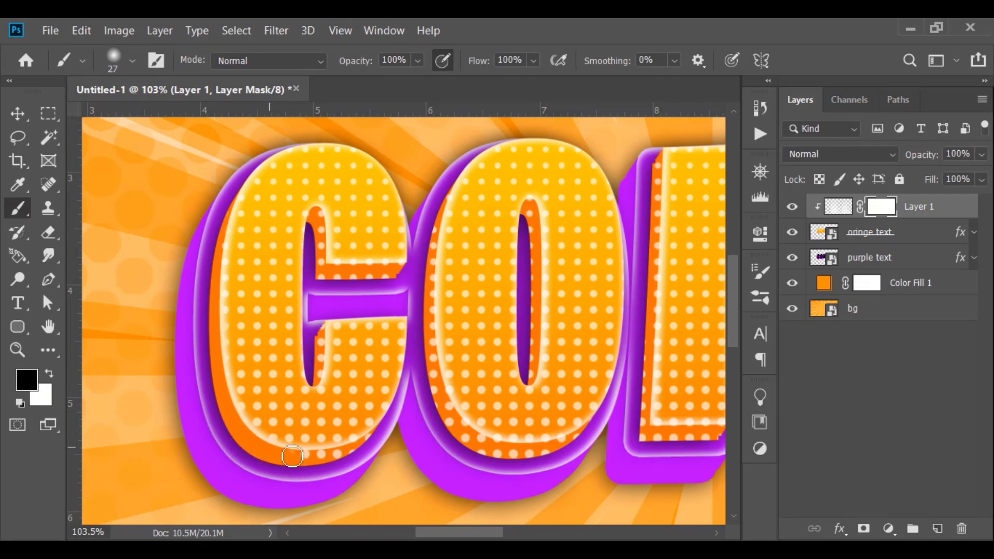
drag(395, 435, 305, 465)
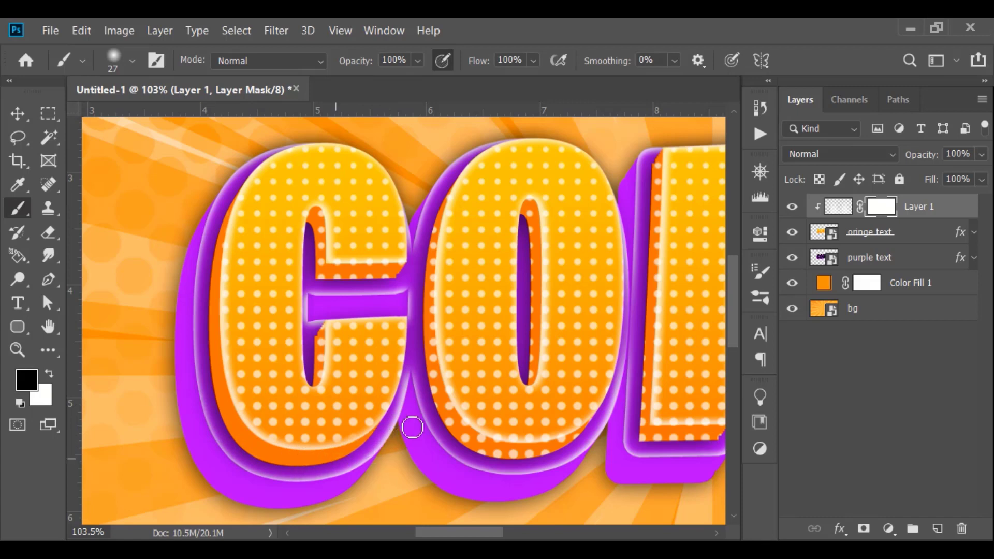
mouse_move(320, 347)
mouse_down()
mouse_move(321, 333)
mouse_move(317, 369)
mouse_move(323, 342)
mouse_up()
drag(318, 290, 321, 220)
mouse_move(321, 267)
mouse_down()
mouse_move(428, 264)
mouse_move(348, 285)
mouse_up()
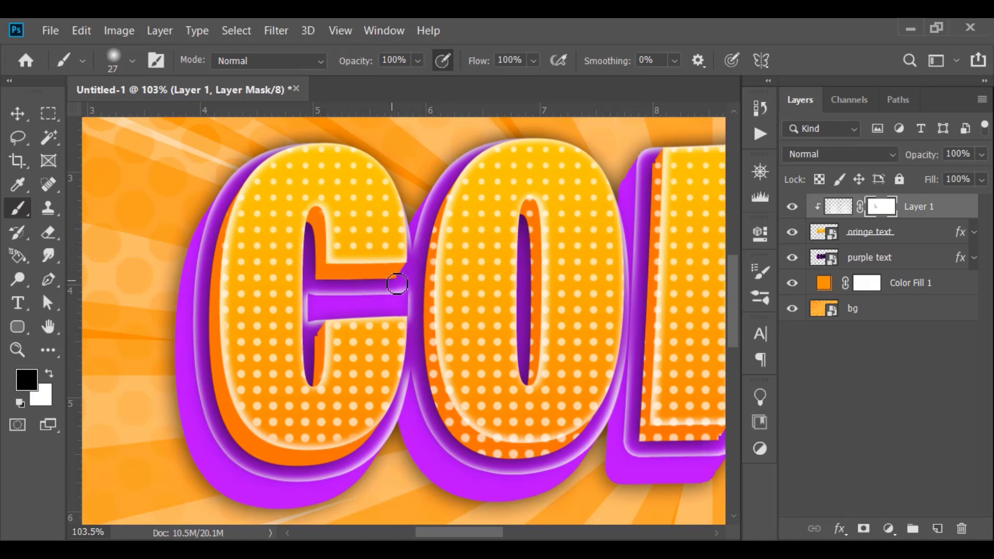
mouse_move(449, 195)
mouse_down()
mouse_move(429, 372)
mouse_move(438, 406)
mouse_move(463, 432)
mouse_move(437, 382)
mouse_move(459, 433)
mouse_move(440, 422)
mouse_move(488, 443)
mouse_move(534, 447)
mouse_move(511, 460)
mouse_move(573, 448)
mouse_move(533, 444)
mouse_move(588, 433)
mouse_move(575, 435)
mouse_move(607, 410)
mouse_up()
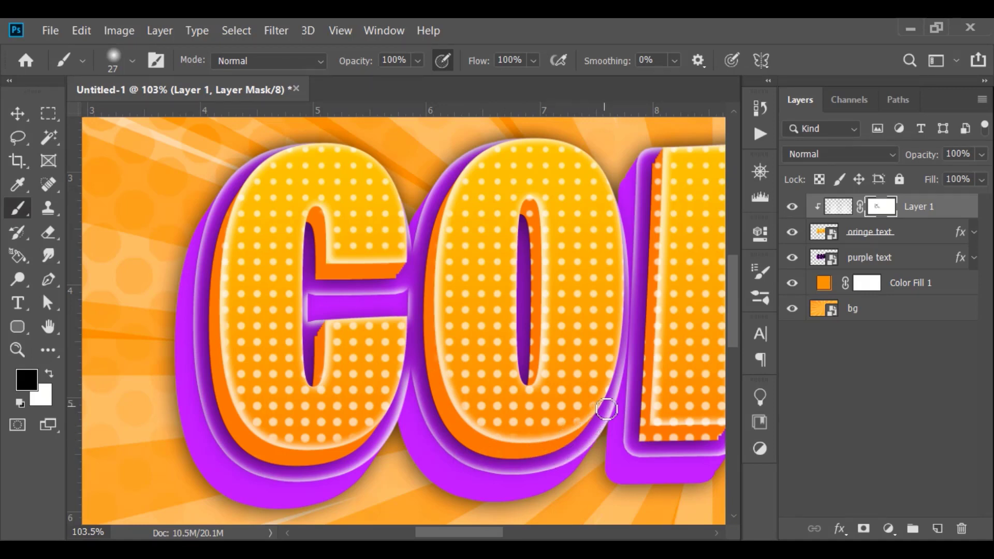
mouse_move(547, 195)
mouse_down()
mouse_move(530, 214)
mouse_move(532, 380)
mouse_up()
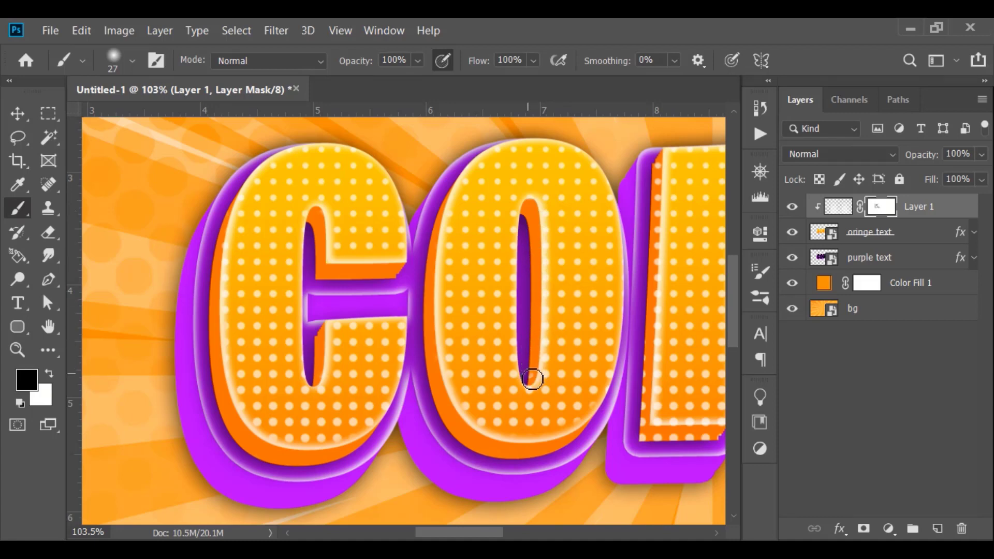
Step: Reveal orange shading down the M's left edge and inner leg edges
scroll(489, 263, right, 2)
scroll(489, 263, right, 2)
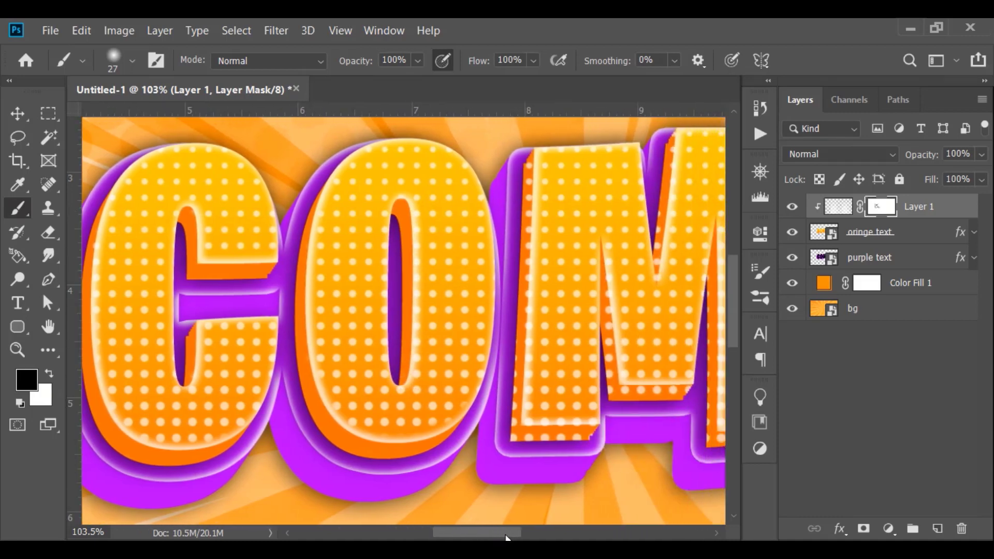
scroll(488, 263, right, 1)
mouse_move(525, 145)
mouse_down()
mouse_move(513, 383)
mouse_move(507, 358)
mouse_move(497, 417)
mouse_move(570, 437)
mouse_move(490, 416)
mouse_move(506, 437)
mouse_up()
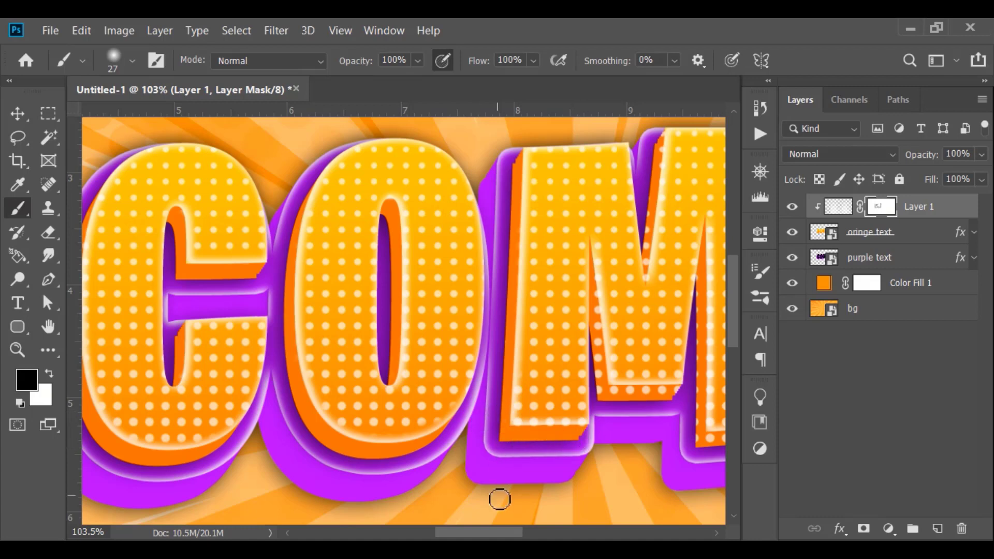
drag(473, 533, 491, 534)
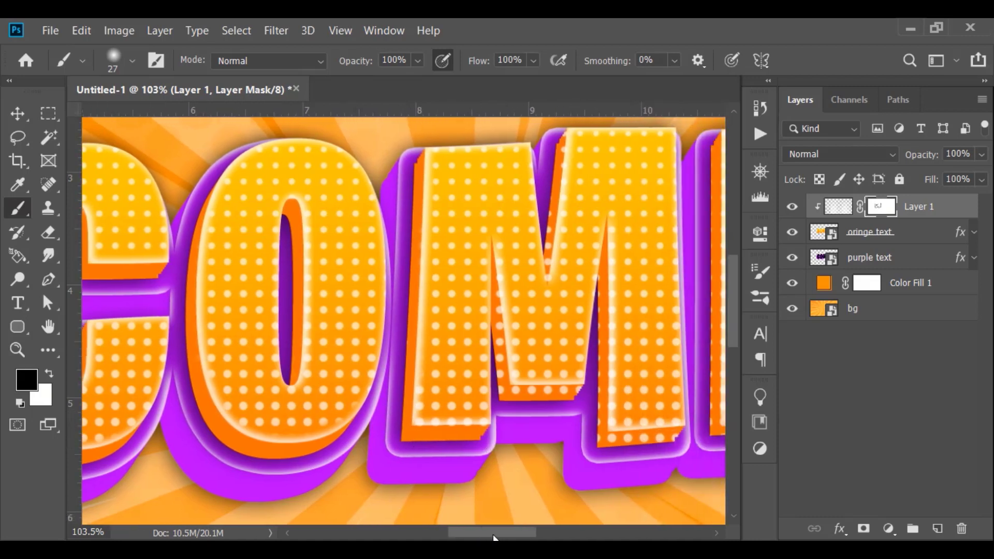
mouse_move(501, 282)
mouse_down()
mouse_move(505, 394)
mouse_move(580, 389)
mouse_move(525, 390)
mouse_up()
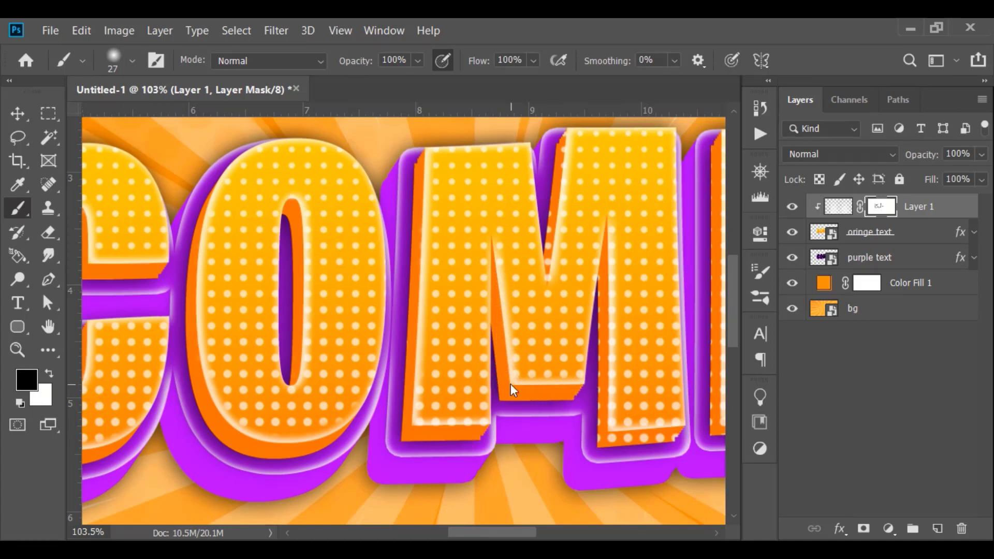
mouse_move(598, 251)
mouse_down()
mouse_move(603, 417)
mouse_move(616, 440)
mouse_move(702, 431)
mouse_move(617, 436)
mouse_move(604, 429)
mouse_move(608, 229)
mouse_move(599, 419)
mouse_up()
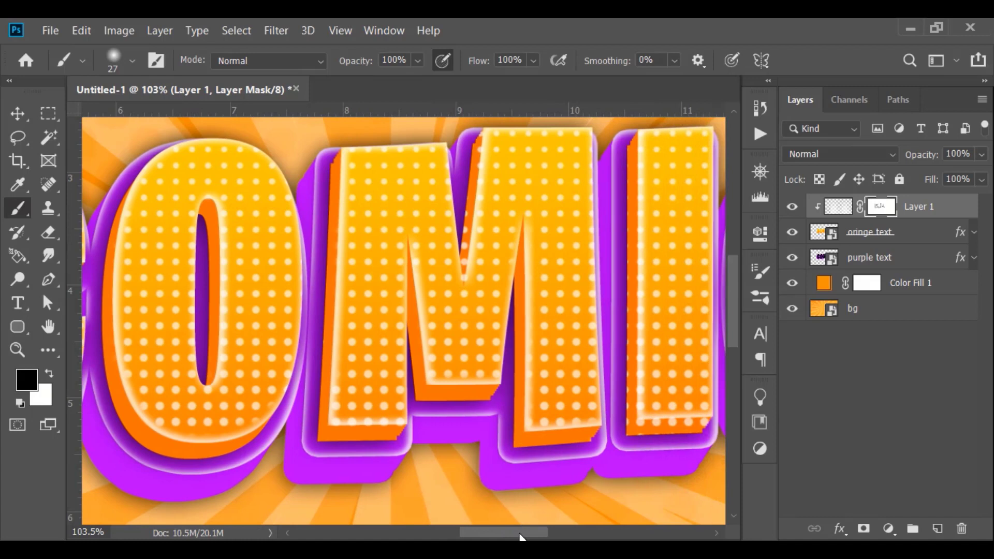
drag(510, 537, 526, 533)
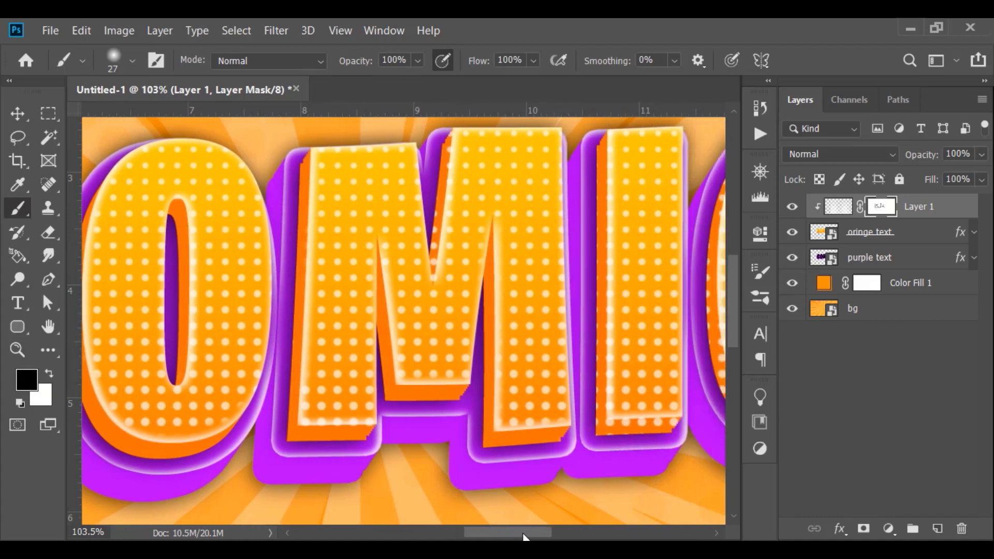
drag(449, 143, 439, 267)
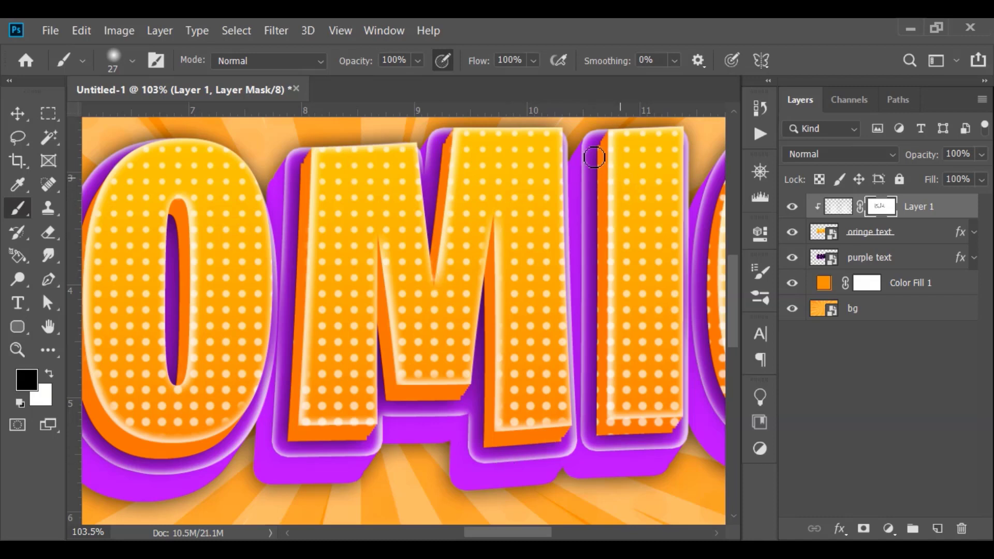
Step: Shade the I's left edge, the C's bottom and inner edges, and the exclamation mark
mouse_move(595, 158)
mouse_down()
mouse_move(607, 138)
mouse_move(595, 206)
mouse_move(604, 405)
mouse_move(613, 424)
mouse_move(685, 430)
mouse_move(610, 424)
mouse_move(613, 263)
mouse_up()
mouse_move(610, 222)
mouse_down()
mouse_move(611, 124)
mouse_move(624, 144)
mouse_up()
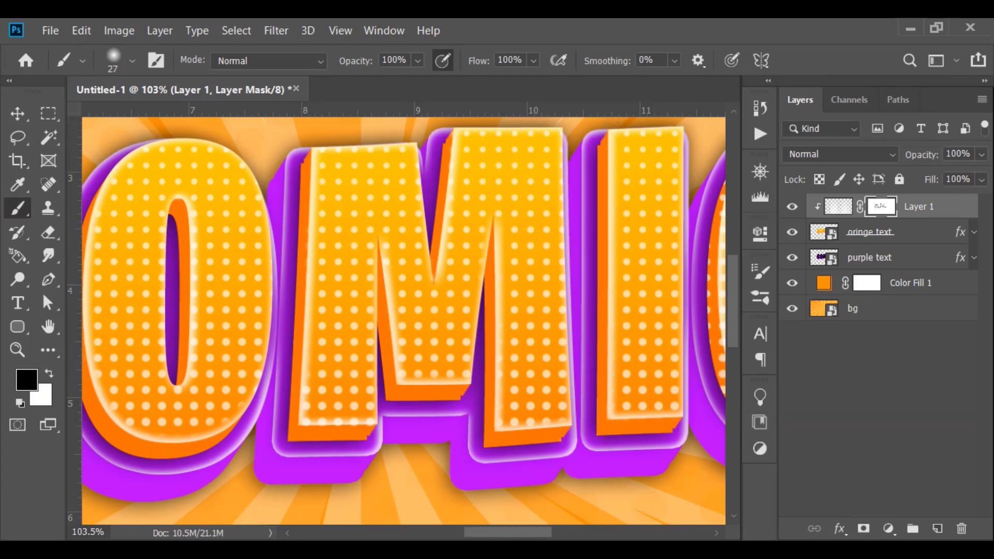
drag(472, 534, 506, 533)
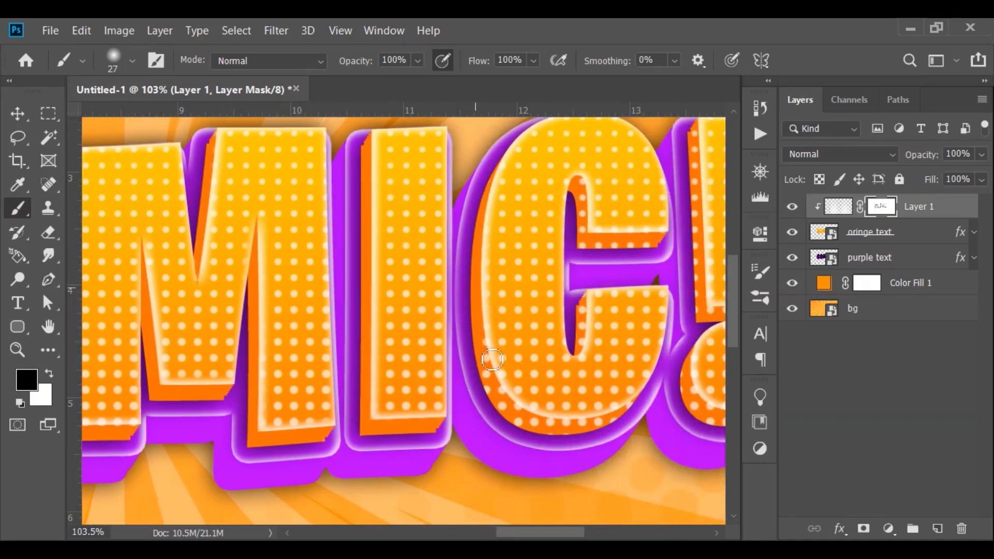
mouse_move(500, 396)
mouse_down()
mouse_move(524, 418)
mouse_move(506, 421)
mouse_move(568, 435)
mouse_move(543, 417)
mouse_move(637, 411)
mouse_move(562, 438)
mouse_up()
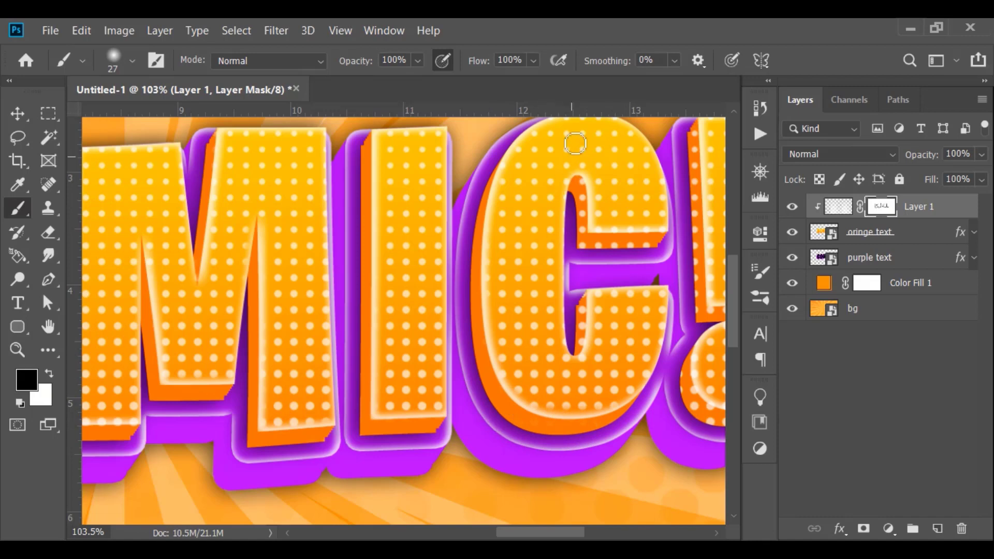
mouse_move(580, 181)
mouse_down()
mouse_move(580, 240)
mouse_move(648, 238)
mouse_move(573, 282)
mouse_move(588, 324)
mouse_move(584, 344)
mouse_up()
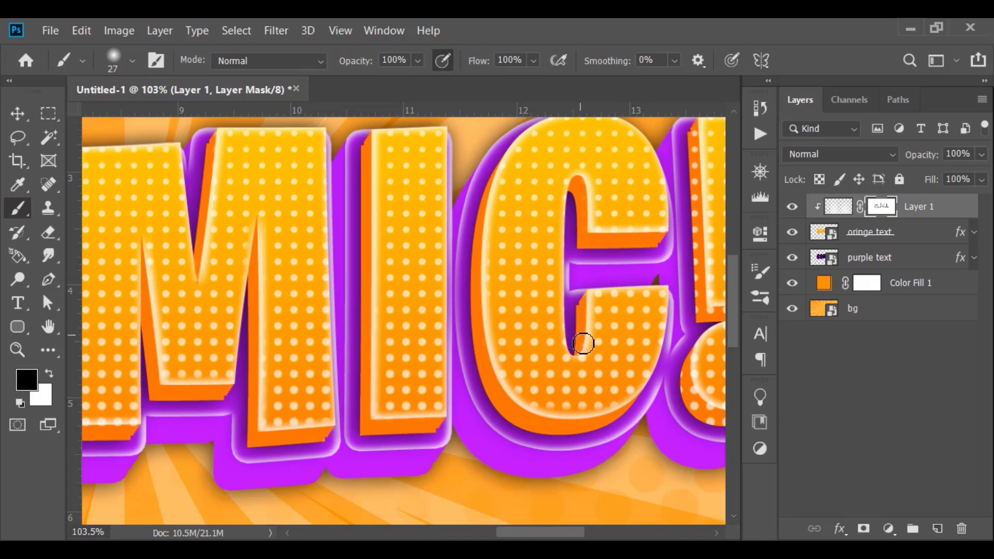
drag(511, 531, 539, 530)
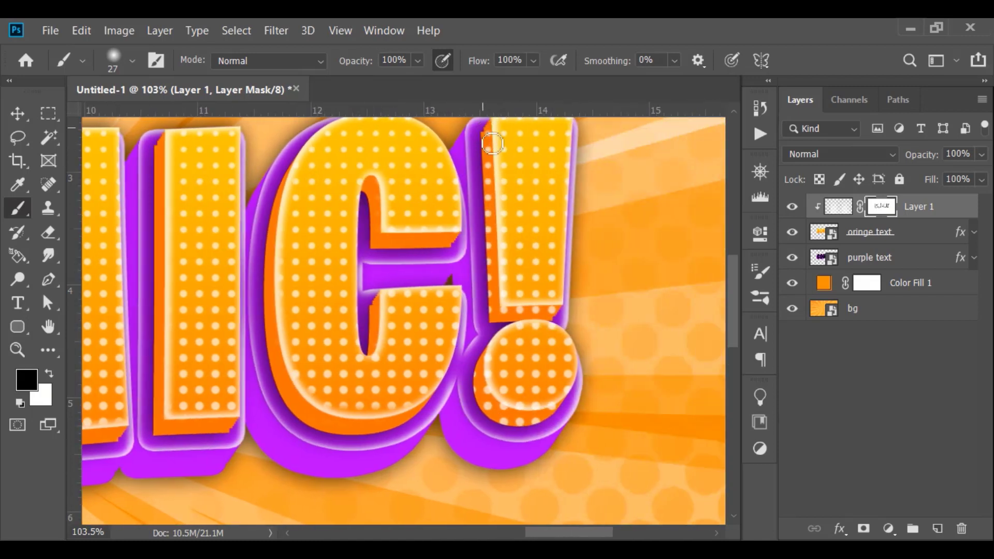
mouse_move(492, 144)
mouse_down()
mouse_move(500, 314)
mouse_move(488, 275)
mouse_up()
drag(496, 311, 551, 315)
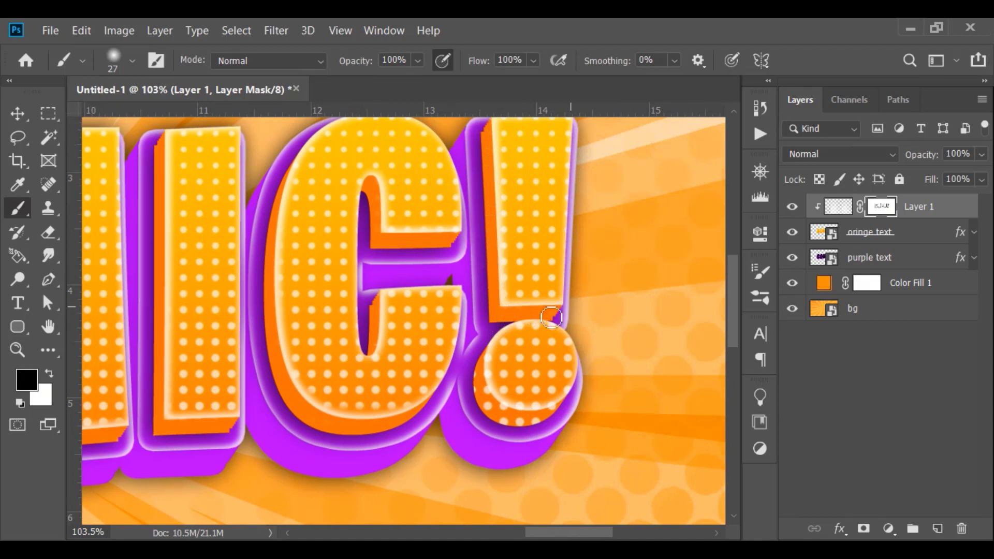
mouse_move(485, 346)
mouse_down()
mouse_move(497, 401)
mouse_move(551, 413)
mouse_move(490, 406)
mouse_up()
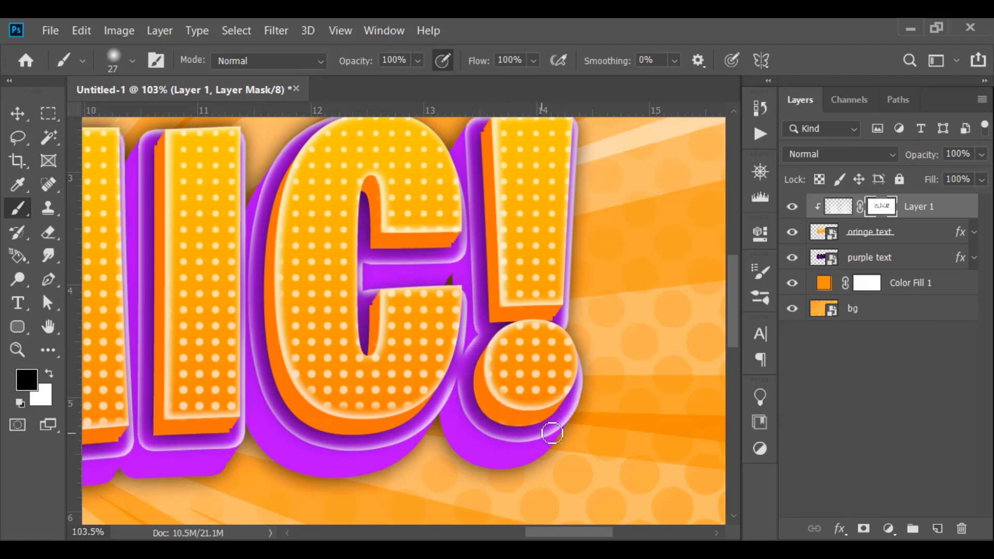
Step: Fit the artwork to the window, enlarge the brush to 535 px, and target Layer 1's pixels with the Move tool
click(17, 349)
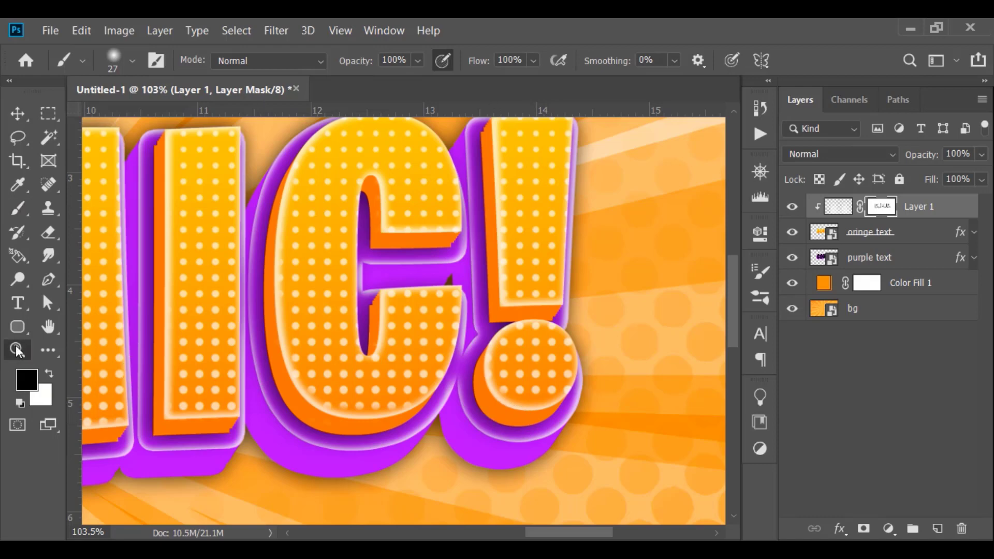
click(331, 60)
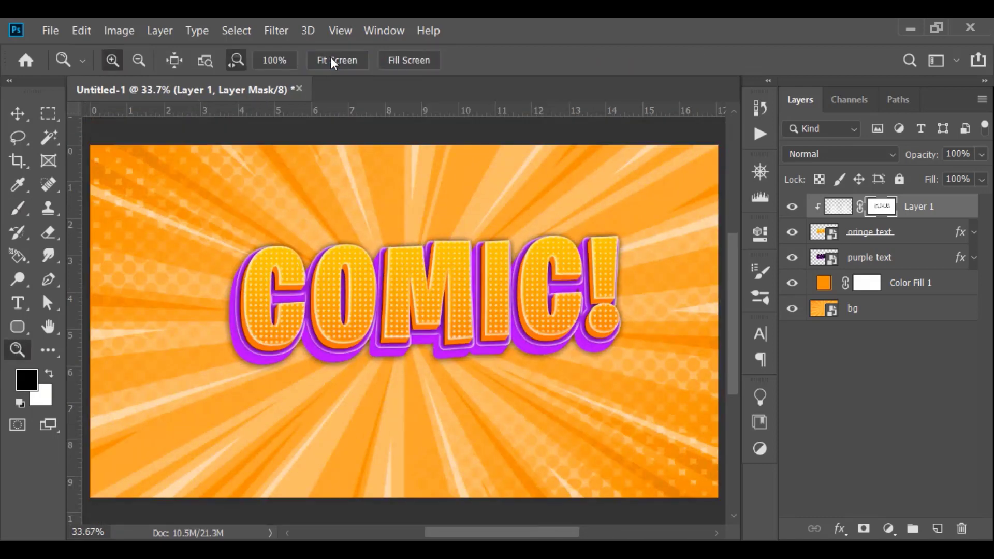
click(9, 206)
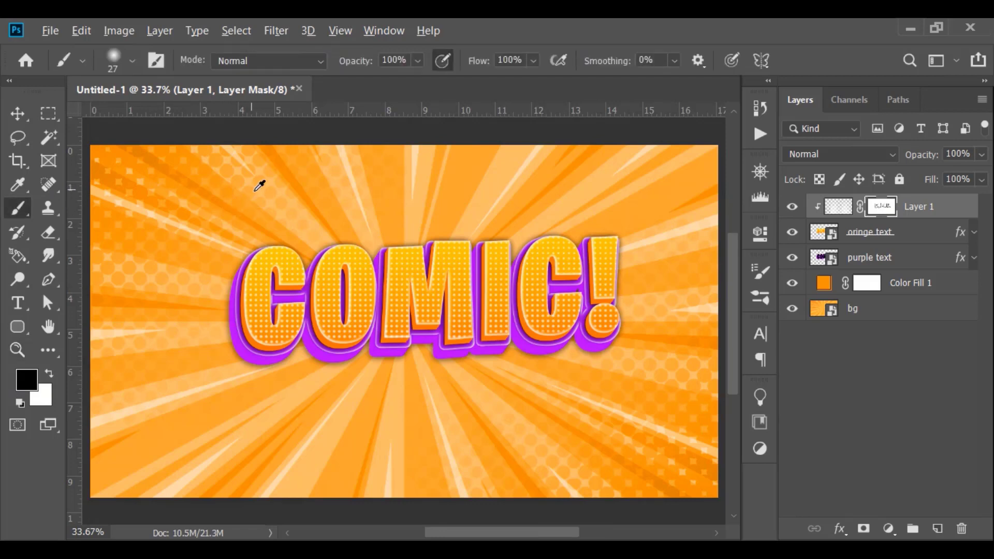
drag(259, 185, 333, 208)
key(v)
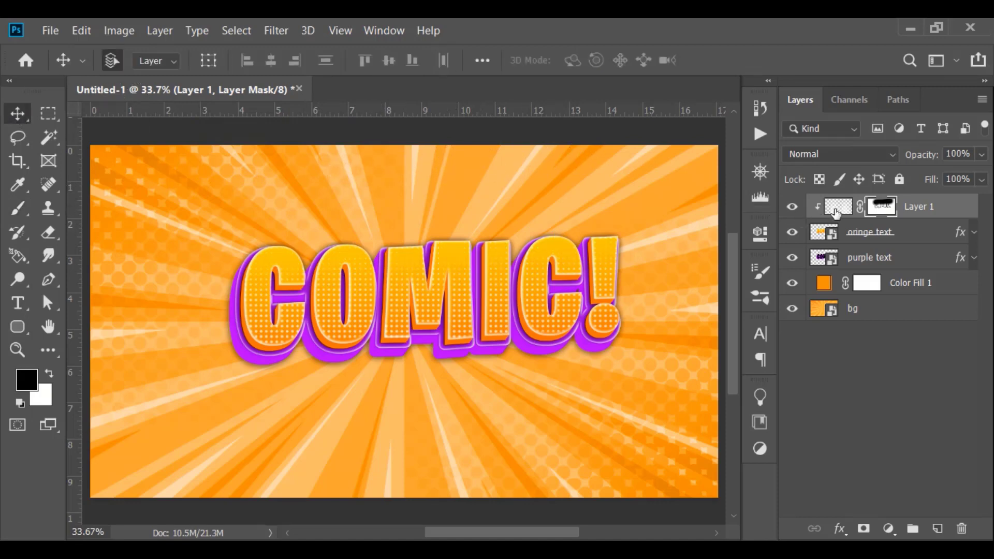
click(836, 208)
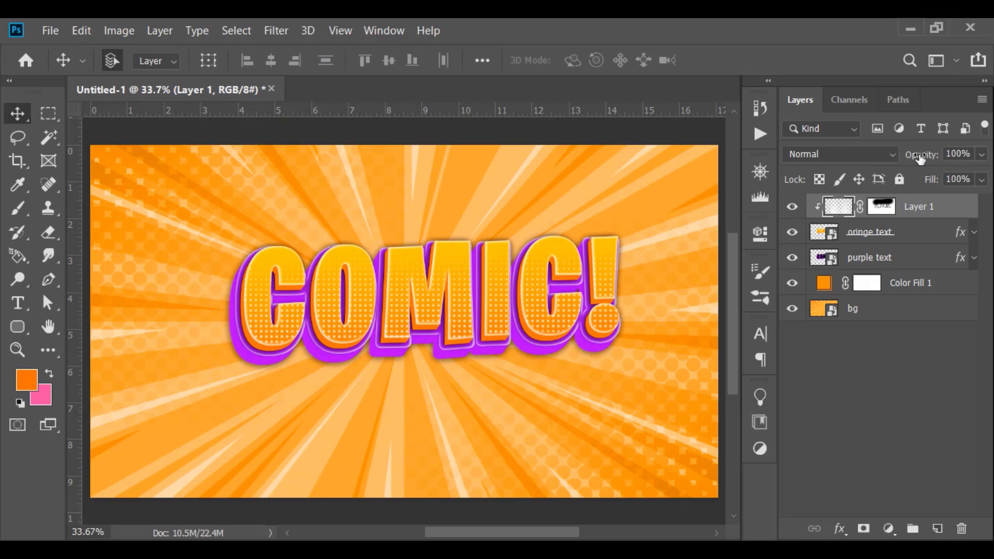
Step: Drop Layer 1 to 59% opacity and group it with both text layers into Group 1
drag(921, 159, 910, 161)
drag(918, 162, 912, 161)
shift+click(910, 259)
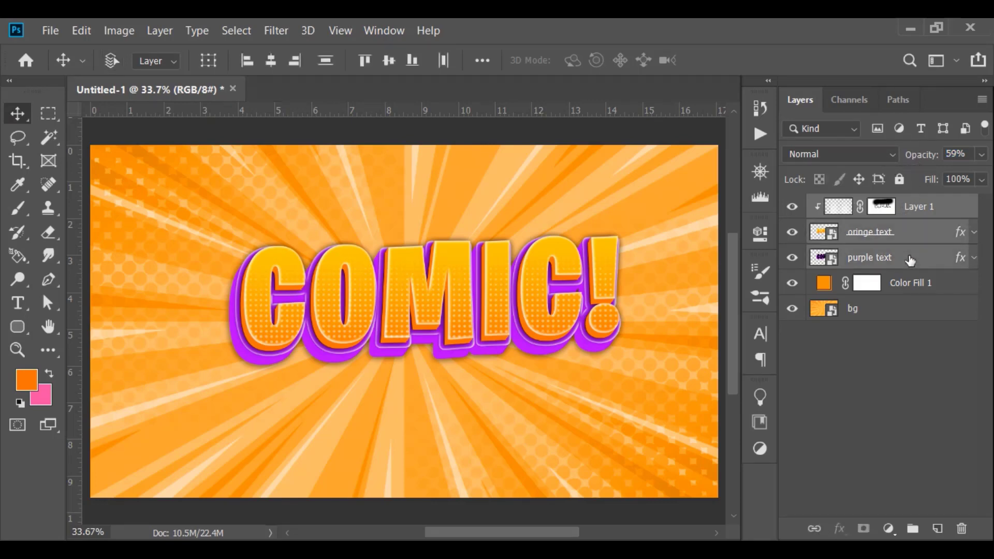
key(ctrl+g)
Step: Scale Group 1 up to about 114% and commit the transform
key(ctrl+t)
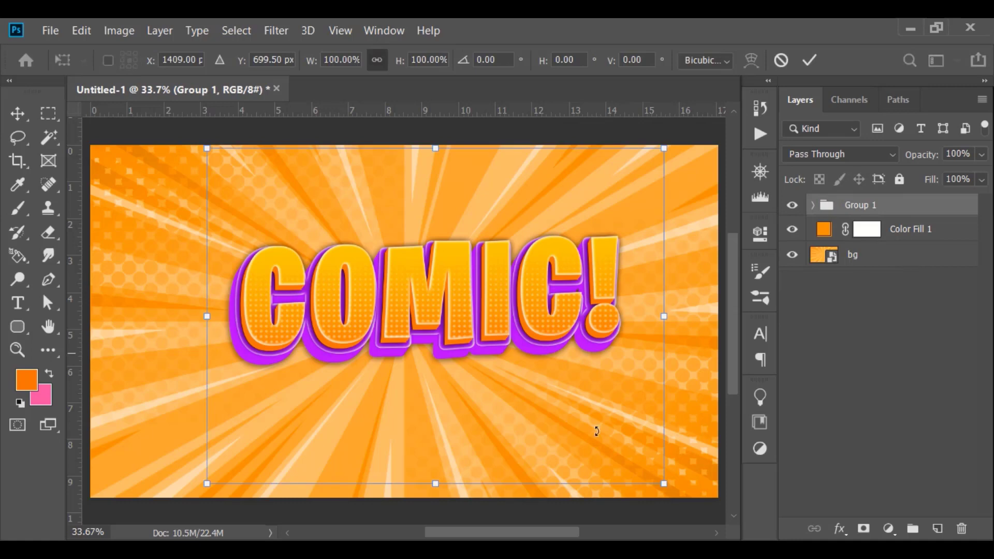
drag(433, 485, 433, 530)
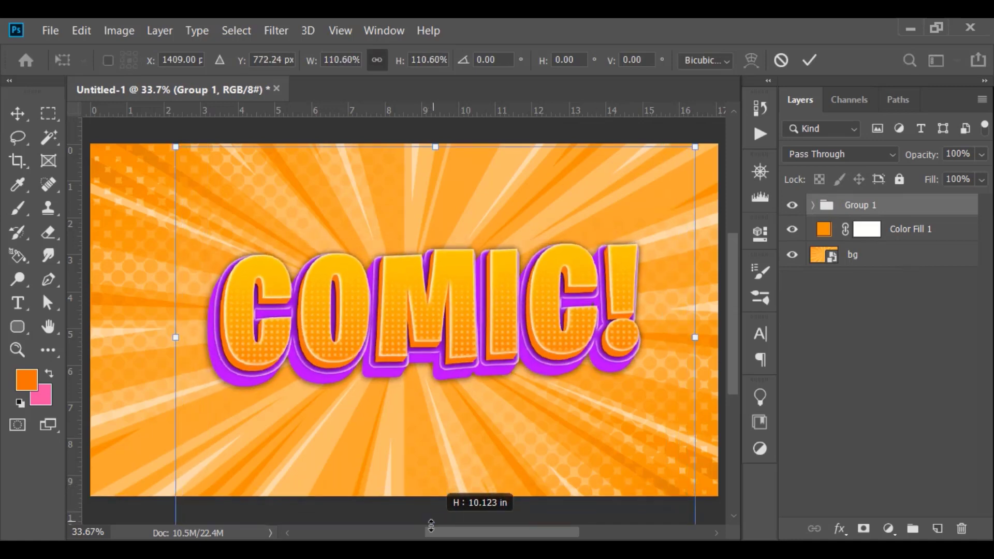
drag(430, 352, 421, 350)
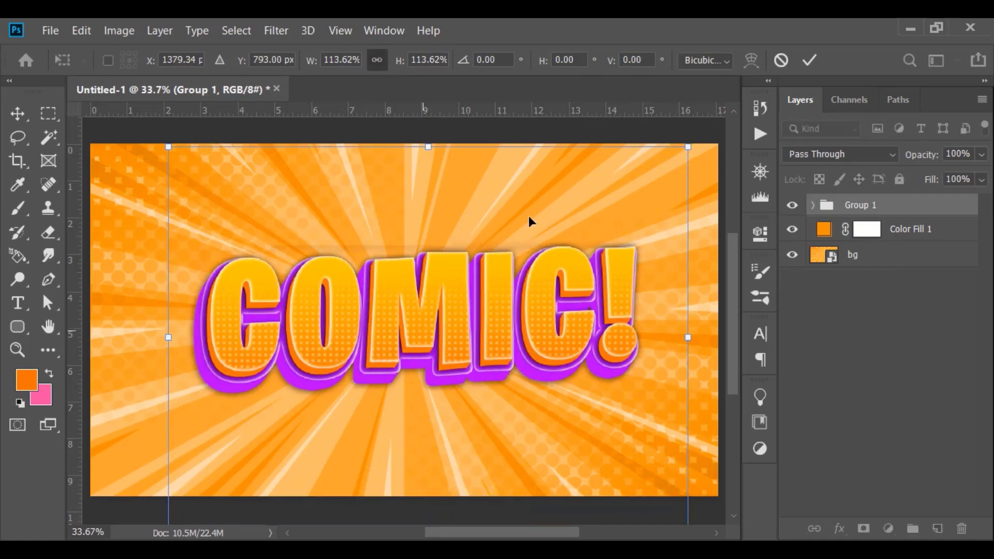
click(812, 60)
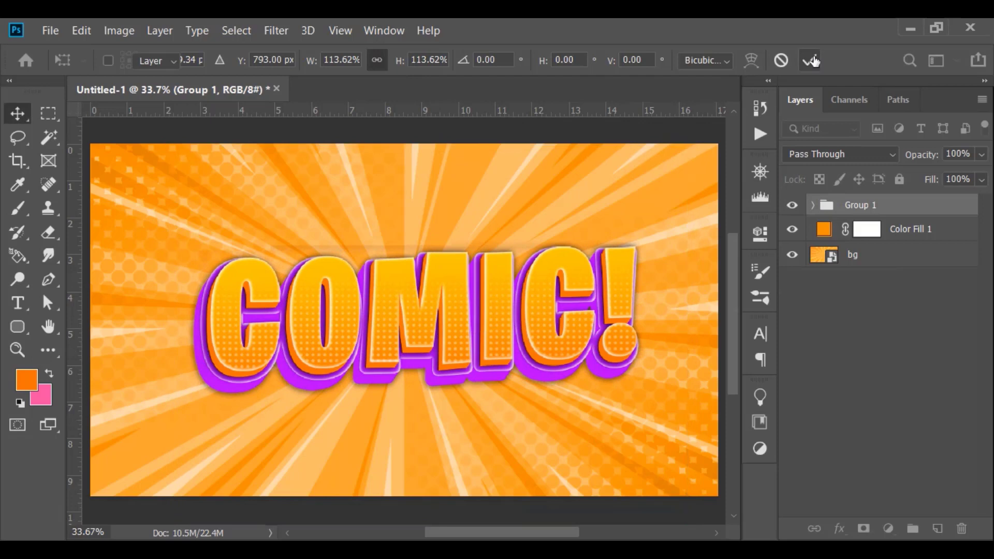
Step: Nudge the 'oringe text' layer slightly right and down
ctrl+click(498, 332)
key(shift+Right)
key(shift+Right)
key(shift+Down)
key(shift+Down)
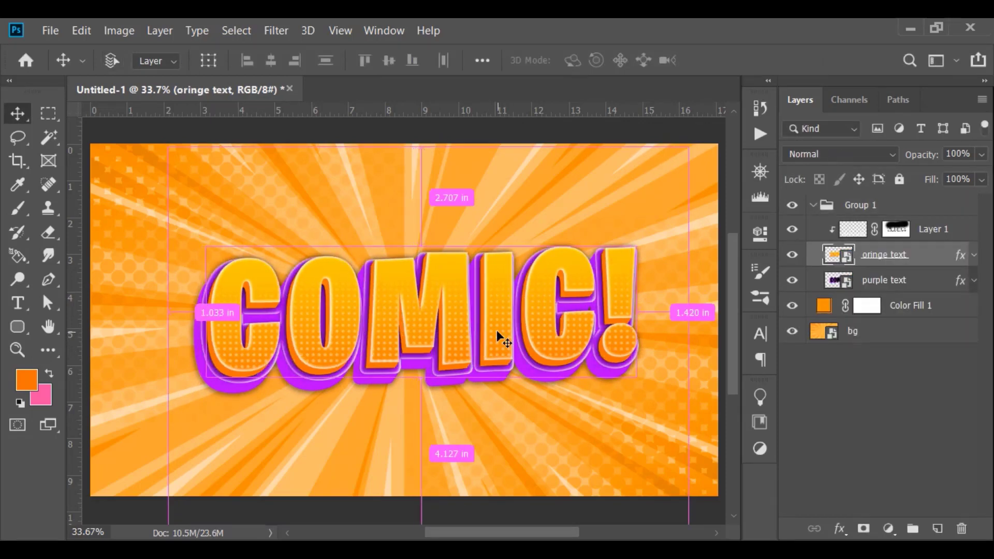